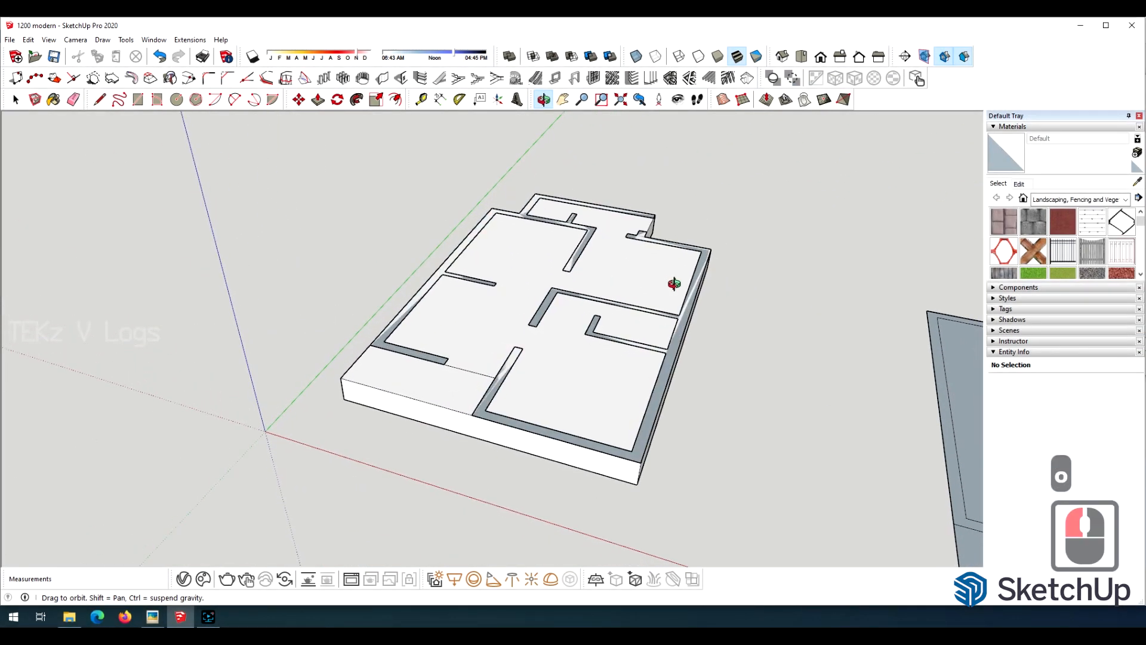
# Open the floor group and pull the outer wall outline around the front room up 7'.
pyautogui.scroll(5, 545, 421)
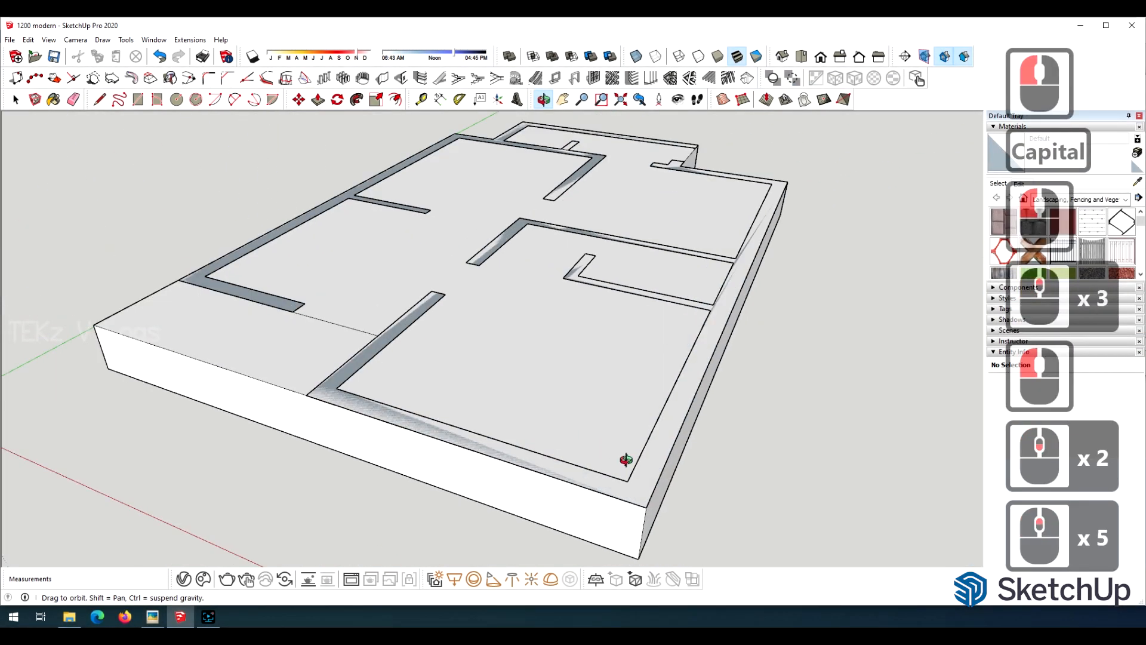
pyautogui.press('space')
pyautogui.click(634, 496)
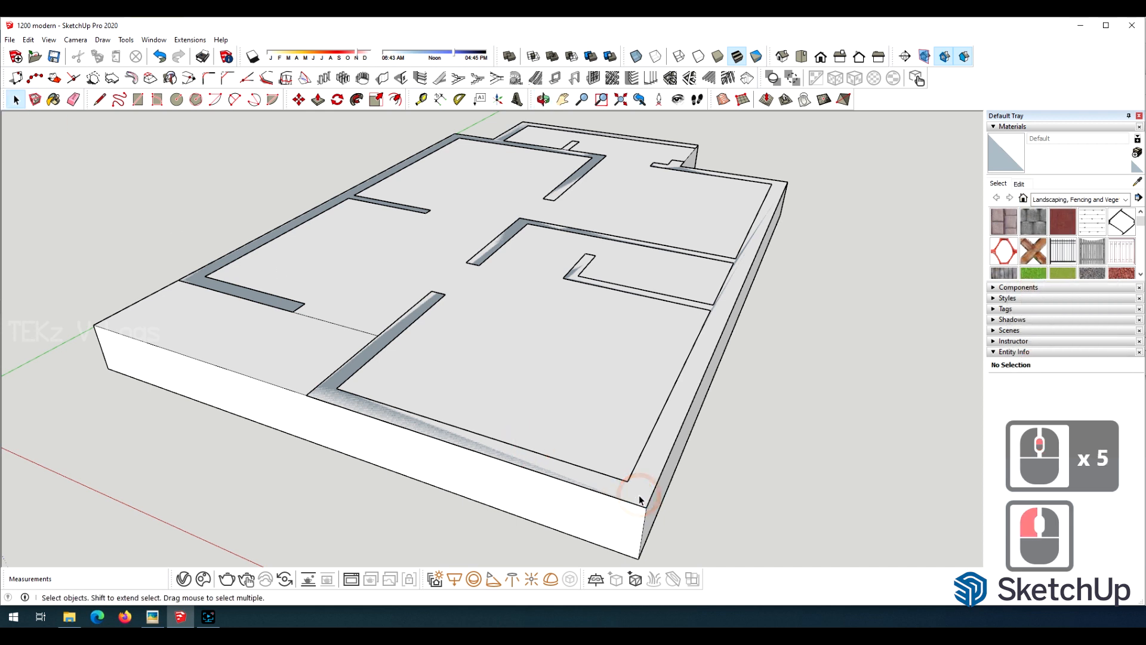
pyautogui.doubleClick(639, 494)
pyautogui.click(638, 491)
pyautogui.write('7')
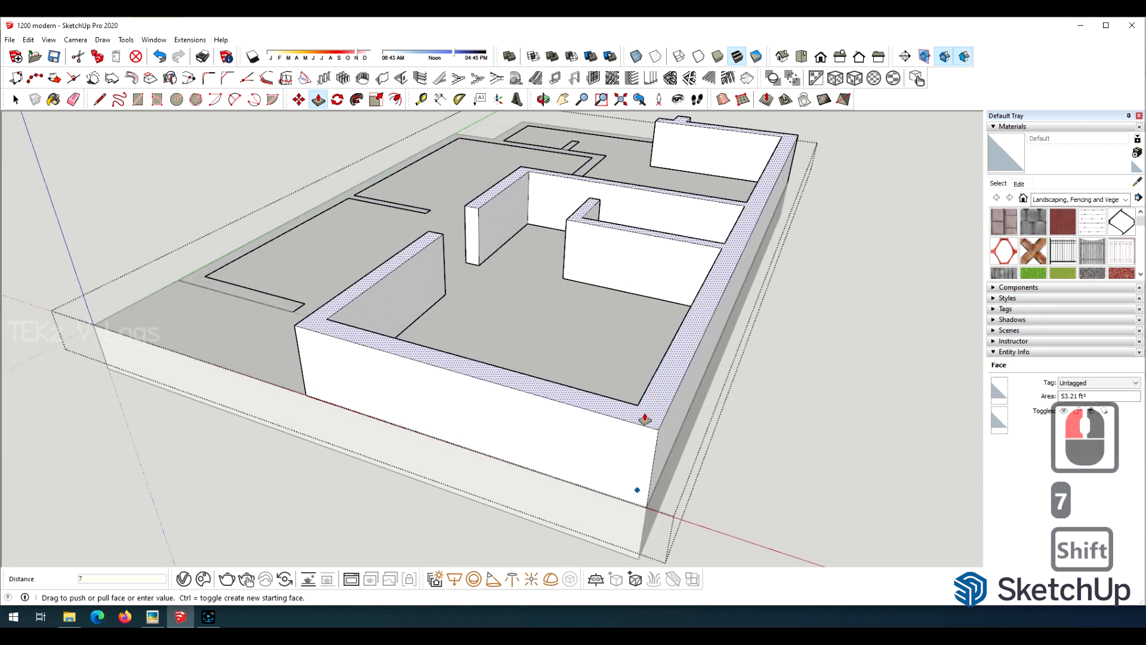
pyautogui.write("'")
pyautogui.press('Return')
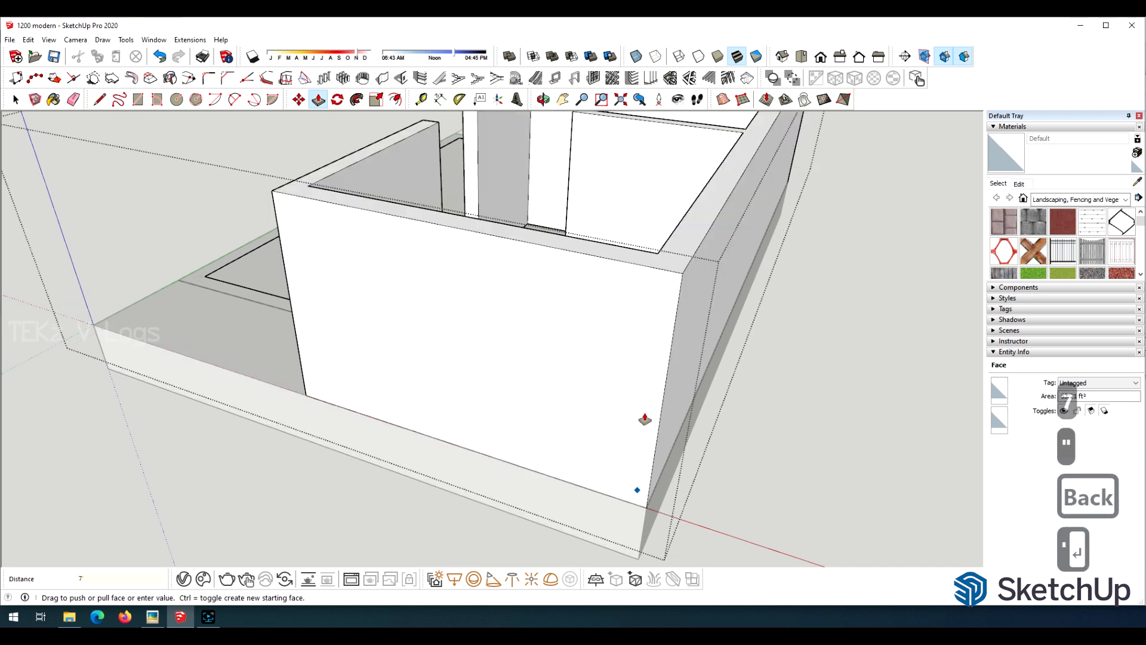
# Raise the remaining wall outline beside the porch to the same height as the pulled walls.
pyautogui.scroll(-4, 639, 421)
pyautogui.scroll(5, 302, 313)
pyautogui.click(302, 312)
pyautogui.click(515, 212)
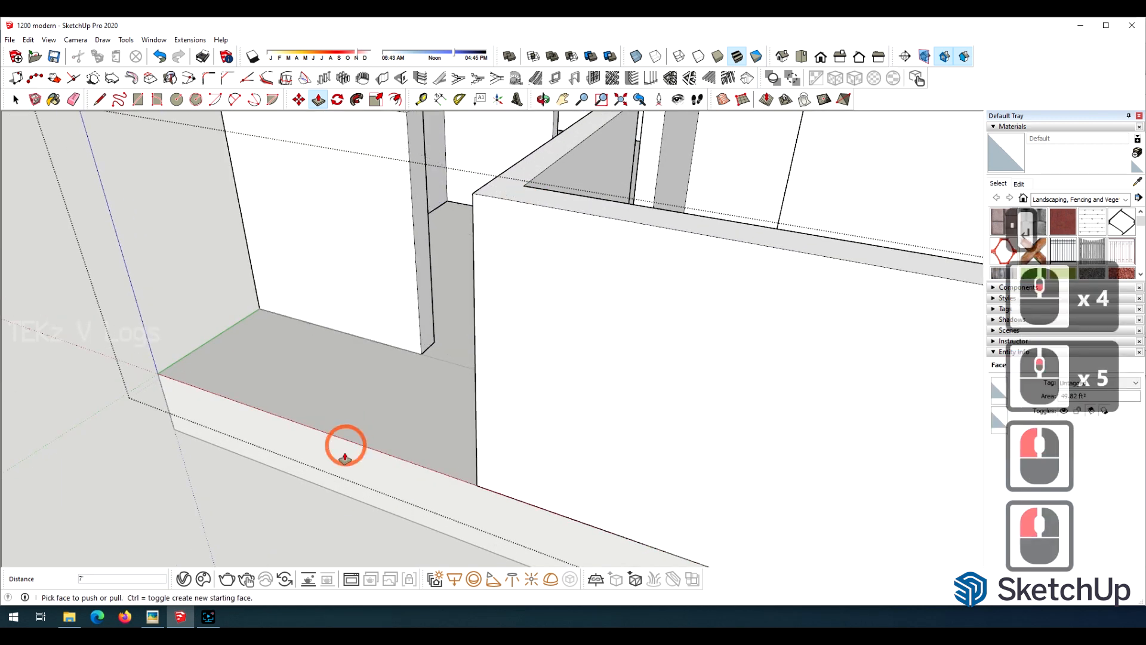
pyautogui.scroll(-8, 346, 430)
pyautogui.press('o')
pyautogui.moveTo(392, 234); pyautogui.dragTo(388, 293)
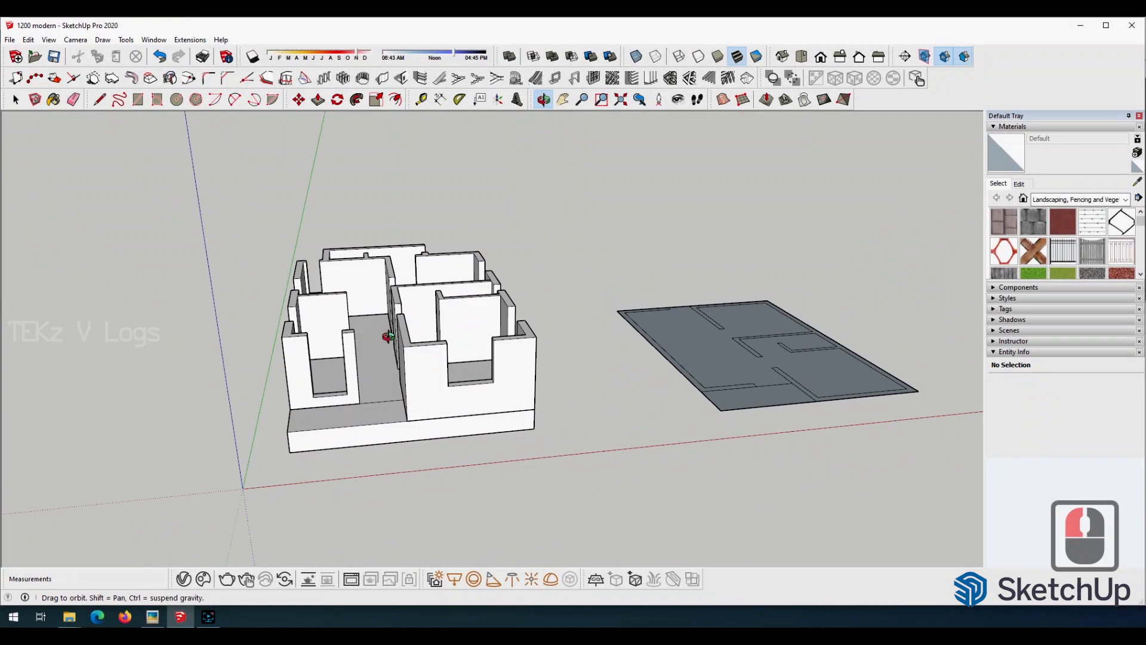
# Copy the house group onto the flat floor plan beside it, moving it from its front base corner to the plan's corner.
pyautogui.moveTo(388, 336); pyautogui.dragTo(783, 333)
pyautogui.moveTo(347, 334); pyautogui.dragTo(0, 345)
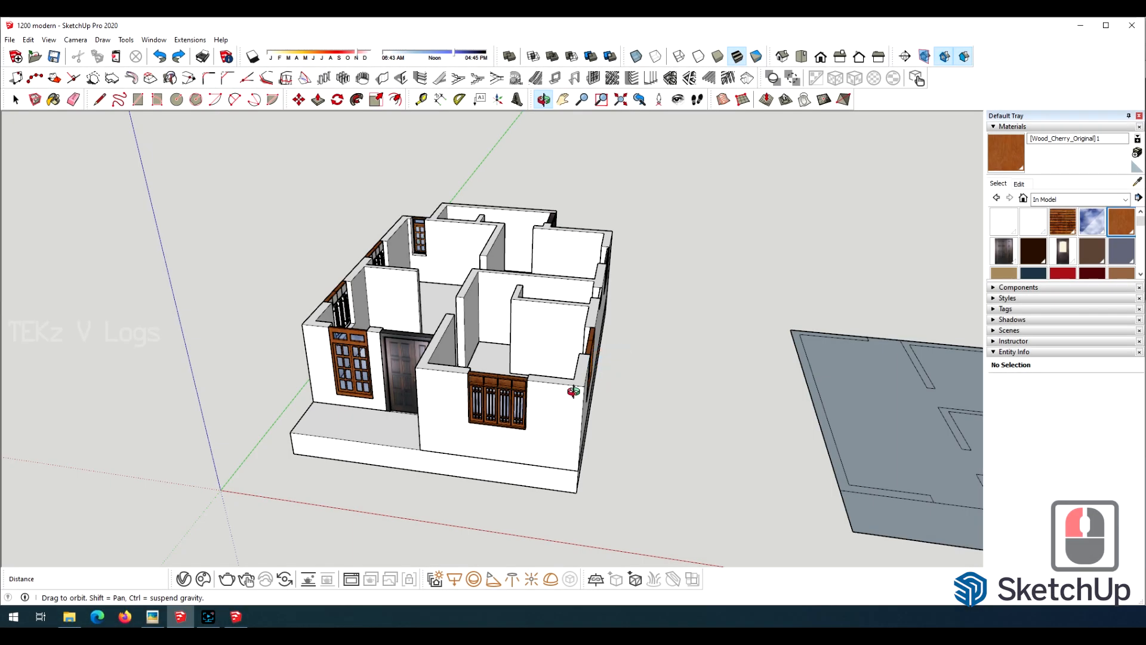
pyautogui.moveTo(573, 391); pyautogui.dragTo(483, 397)
pyautogui.scroll(3, 500, 408)
pyautogui.press('m')
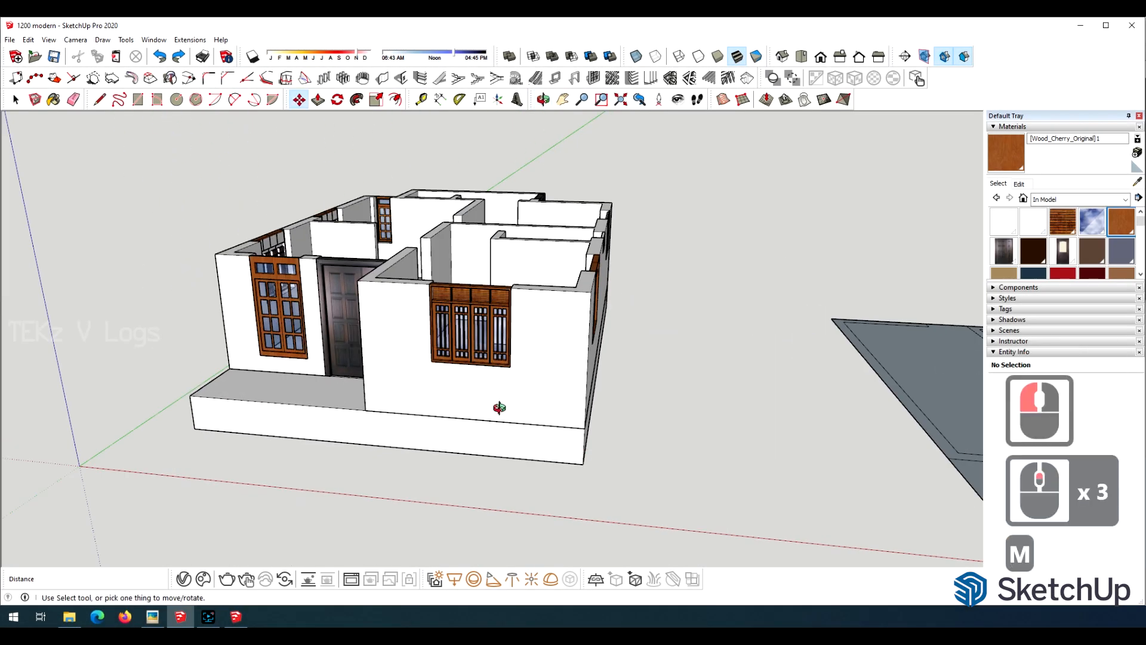
pyautogui.keyDown('ctrl'); pyautogui.click(585, 428); pyautogui.keyUp('ctrl')
pyautogui.scroll(-9, 717, 340)
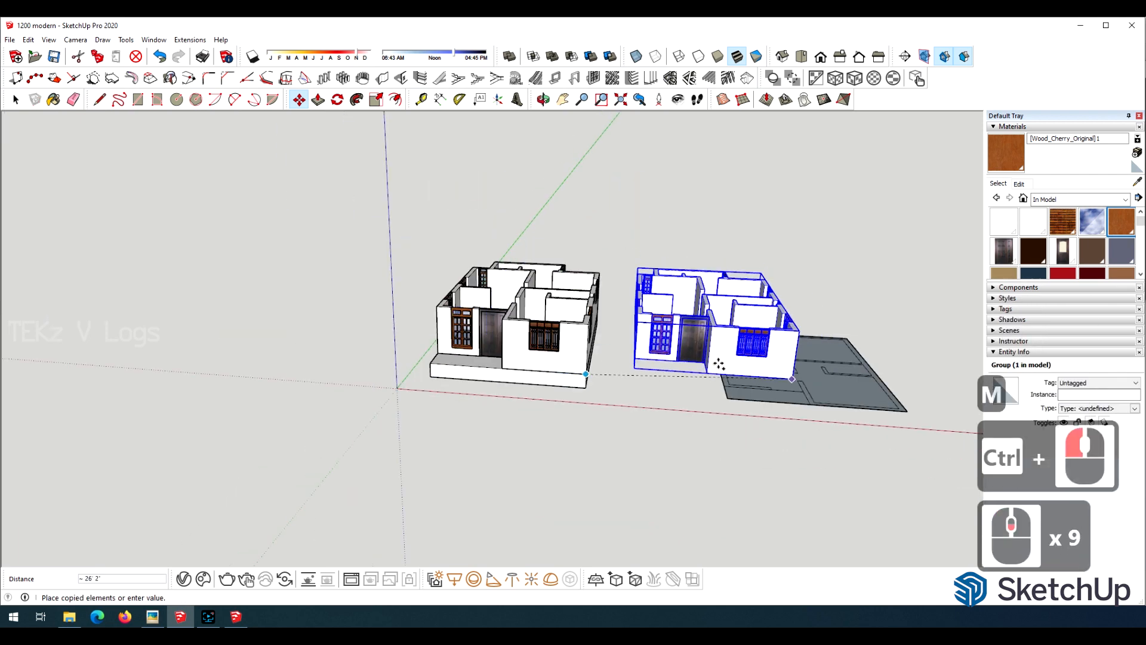
pyautogui.click(910, 412)
pyautogui.scroll(7, 806, 335)
pyautogui.press('o')
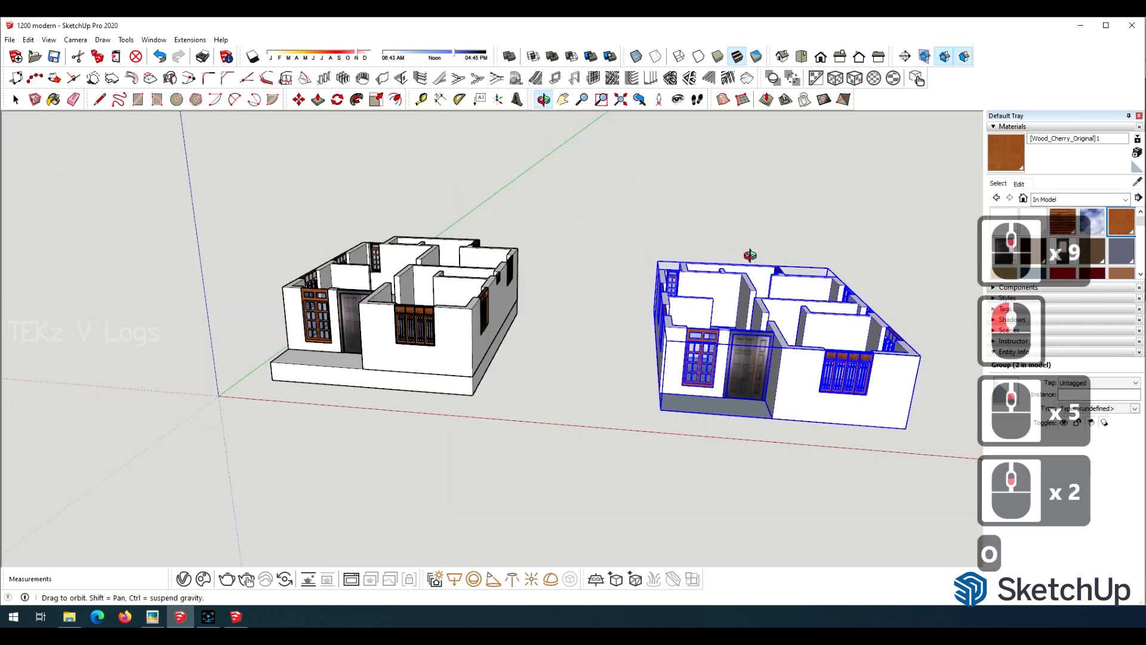
# Open the copied house group for editing near its glazed back door.
pyautogui.moveTo(750, 256); pyautogui.dragTo(857, 369)
pyautogui.scroll(9, 596, 261)
pyautogui.scroll(6, 617, 249)
pyautogui.scroll(10, 435, 302)
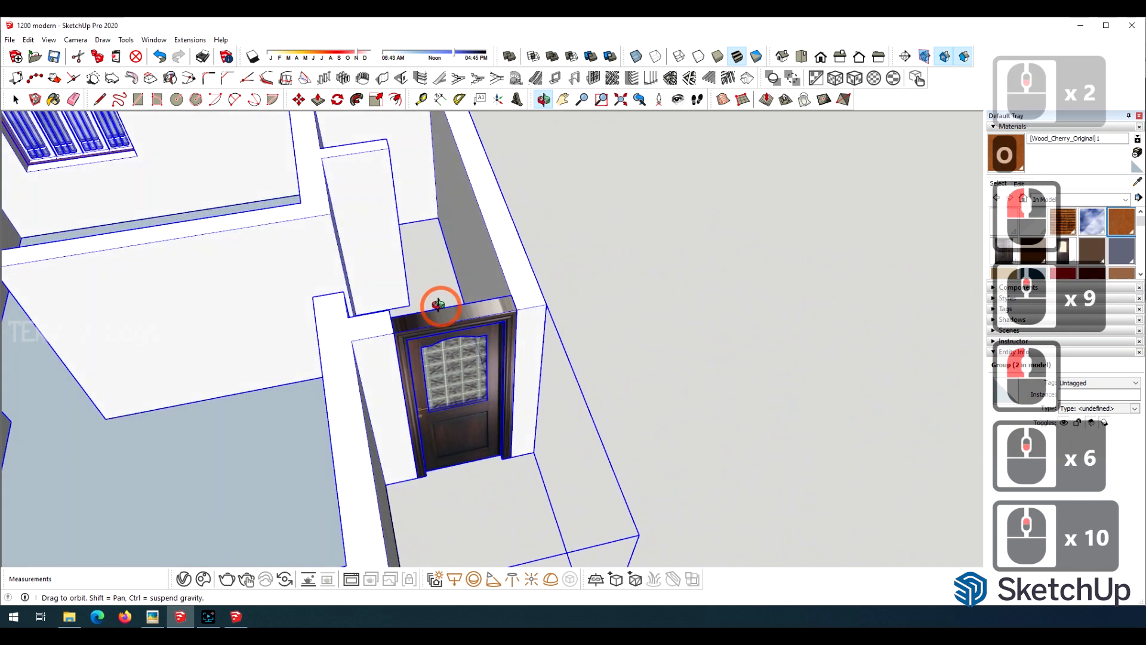
# Move the glazed back door out of its opening and rotate it to run along the adjacent inner wall.
pyautogui.scroll(10, 519, 289)
pyautogui.press('space')
pyautogui.click(305, 289)
pyautogui.doubleClick(417, 314)
pyautogui.click(522, 291)
pyautogui.scroll(4, 522, 290)
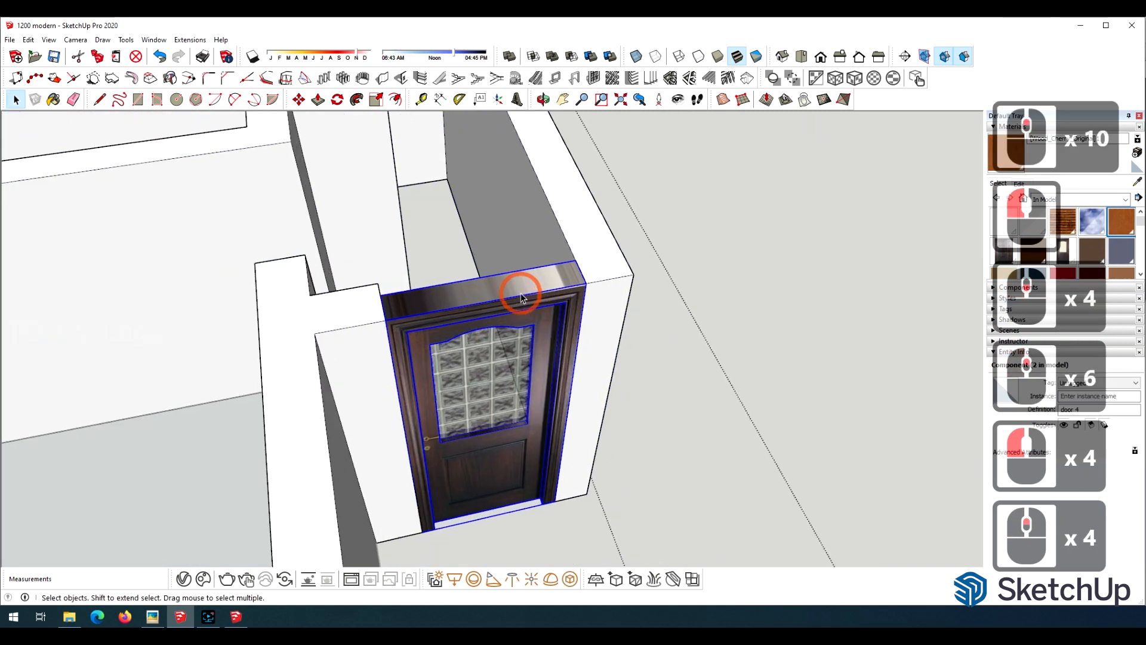
pyautogui.press('m')
pyautogui.click(586, 284)
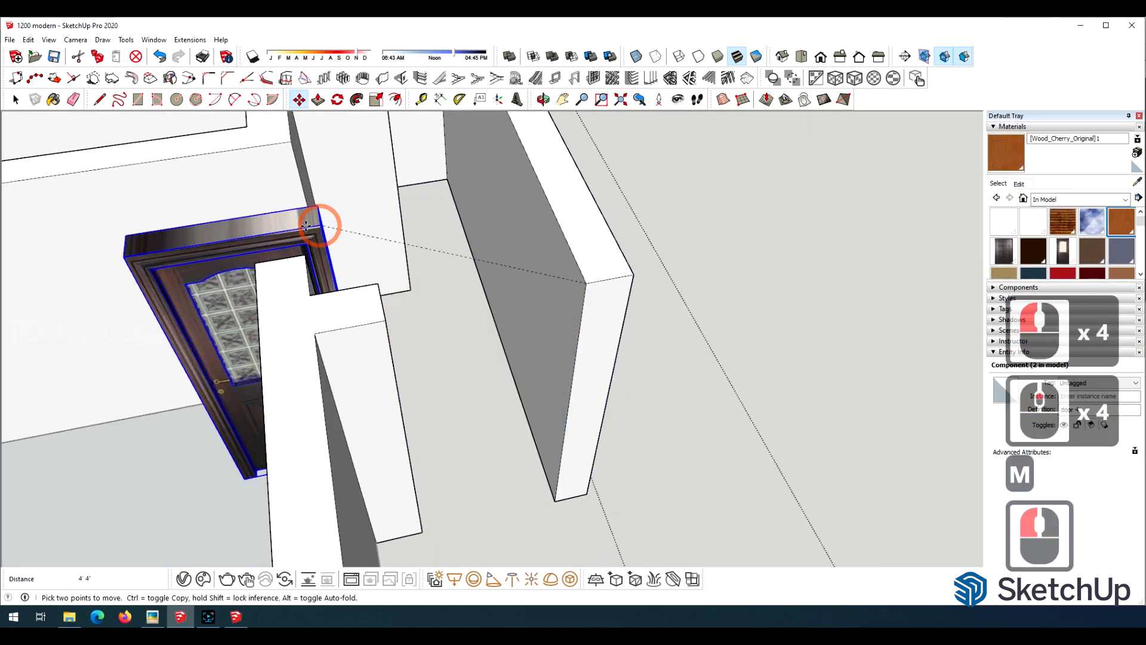
pyautogui.click(187, 239)
pyautogui.click(172, 242)
pyautogui.click(112, 197)
pyautogui.click(110, 325)
pyautogui.click(303, 257)
# Move the rotated door by its top corner into line with the inner wall, against the junction with the partition.
pyautogui.scroll(-6, 179, 319)
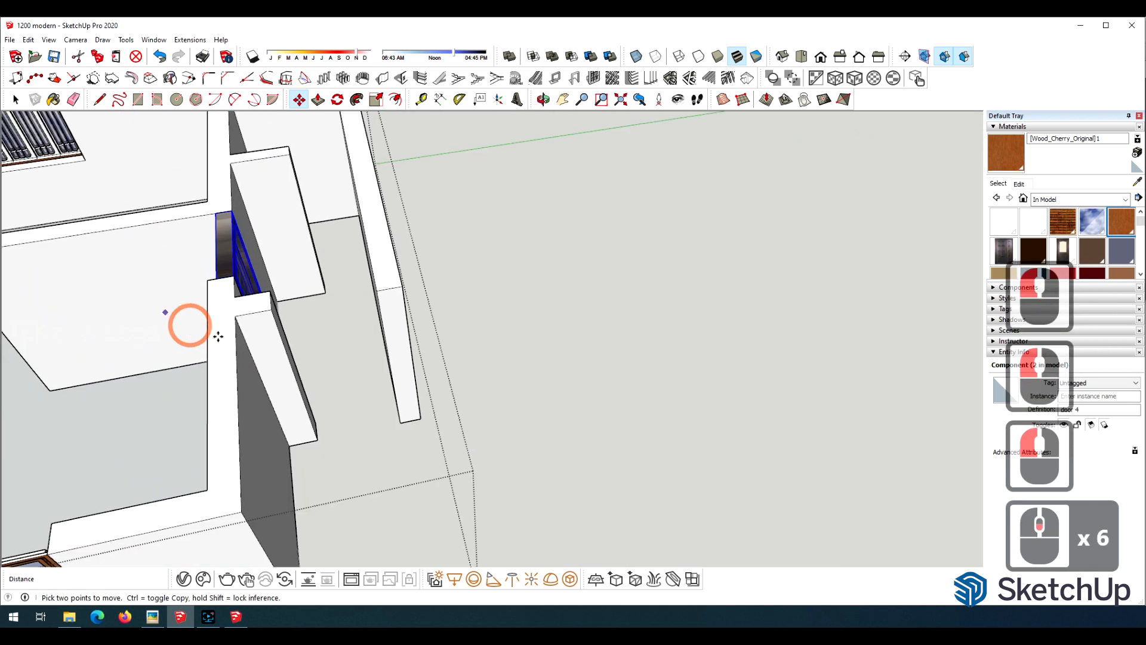
pyautogui.scroll(2, 442, 425)
pyautogui.scroll(-8, 450, 428)
pyautogui.scroll(4, 389, 350)
pyautogui.scroll(-5, 394, 311)
pyautogui.scroll(8, 382, 298)
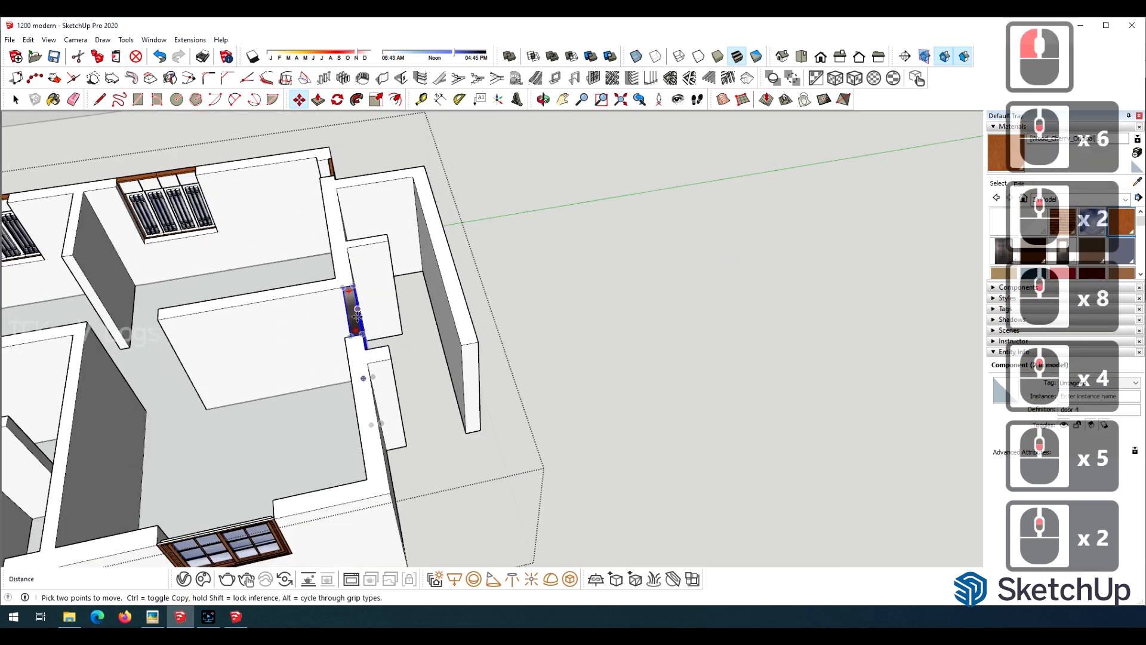
pyautogui.click(367, 351)
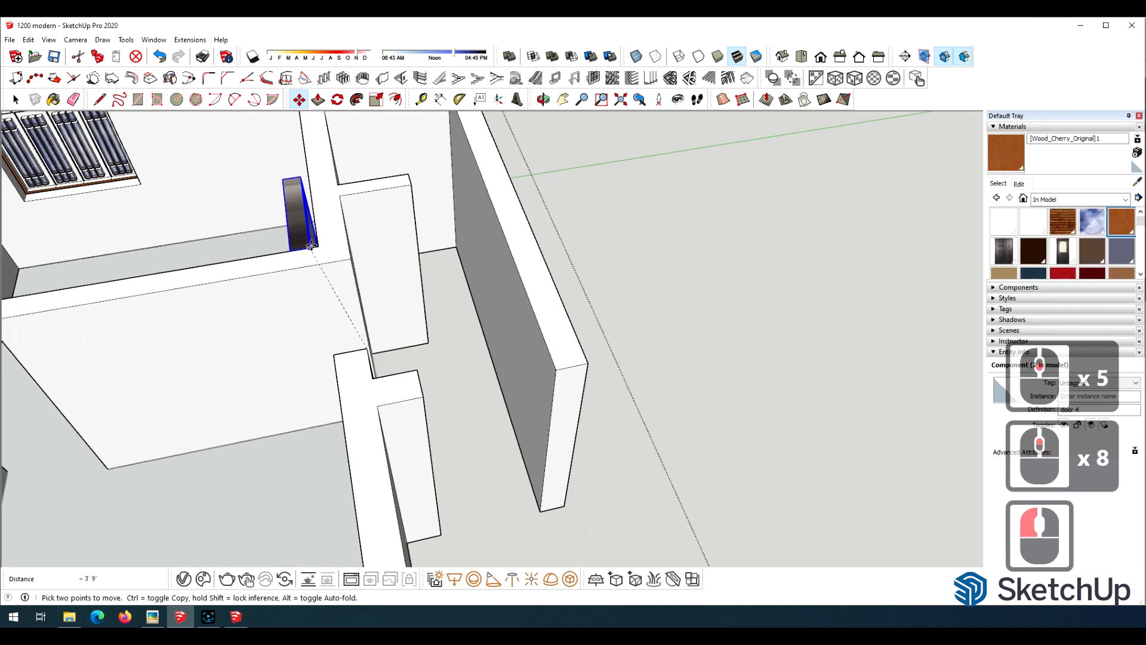
pyautogui.click(313, 245)
pyautogui.scroll(11, 314, 244)
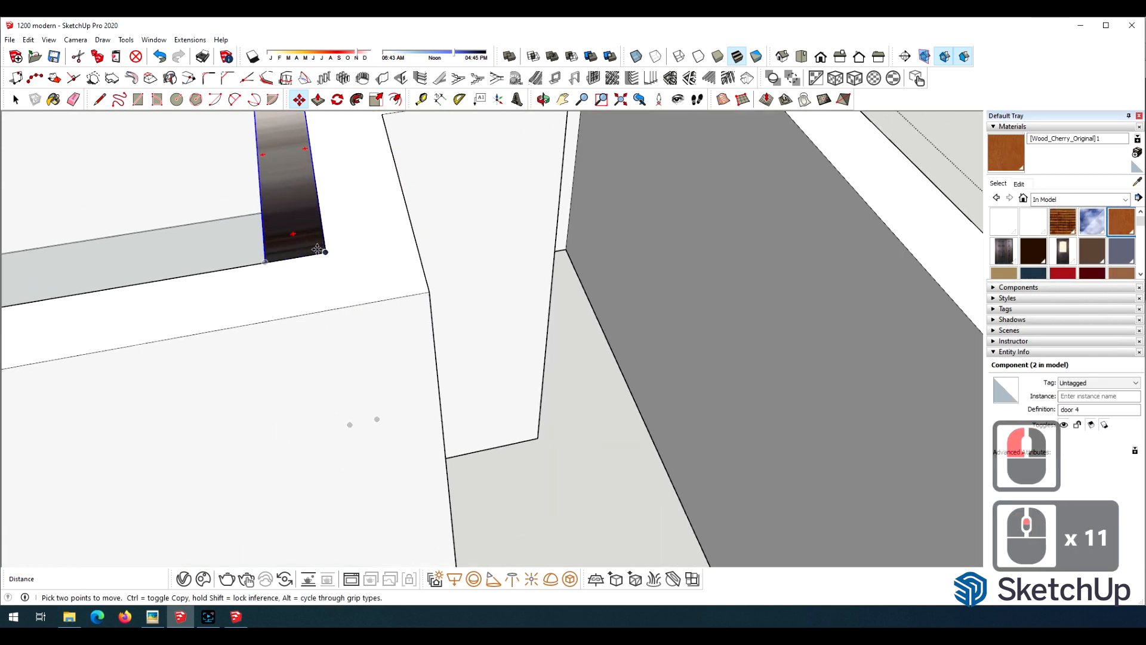
pyautogui.click(353, 248)
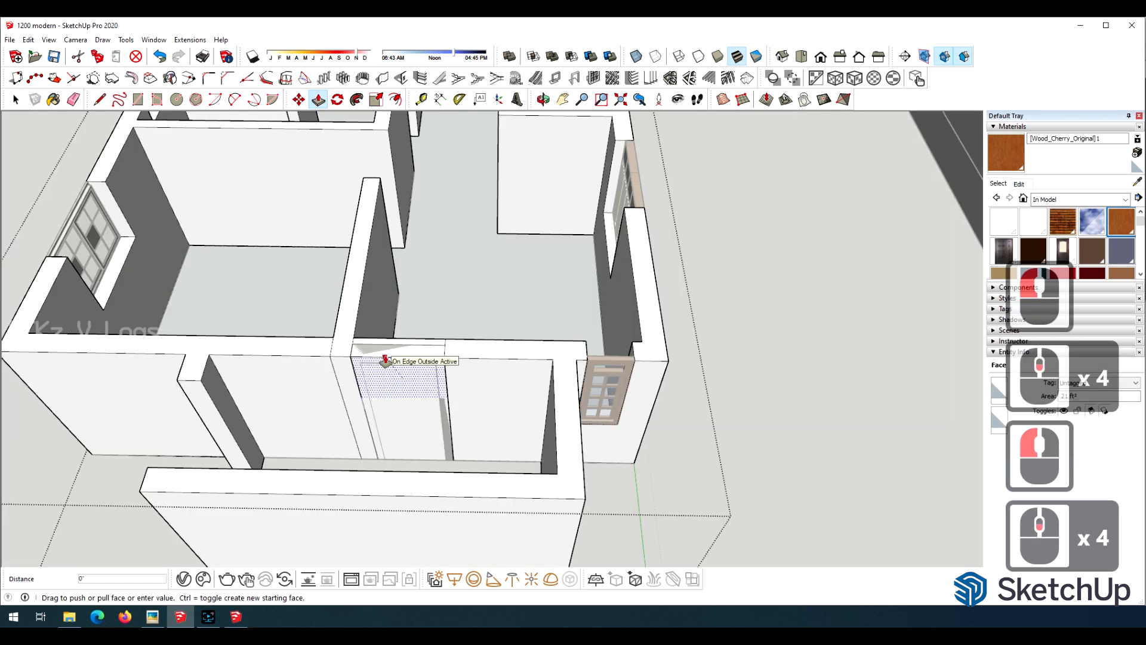
# Clear the wall section in front of the relocated door and erase its leftover edges.
pyautogui.scroll(3, 385, 358)
pyautogui.moveTo(415, 306); pyautogui.dragTo(410, 238)
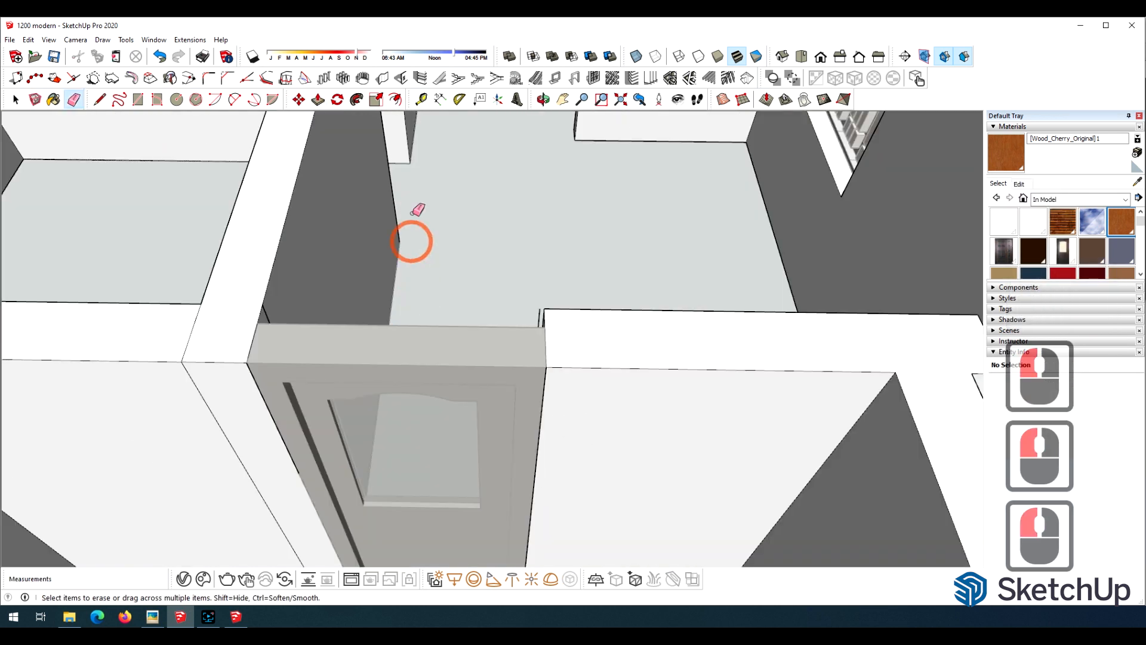
pyautogui.scroll(-6, 411, 213)
pyautogui.click(16, 100)
pyautogui.click(753, 468)
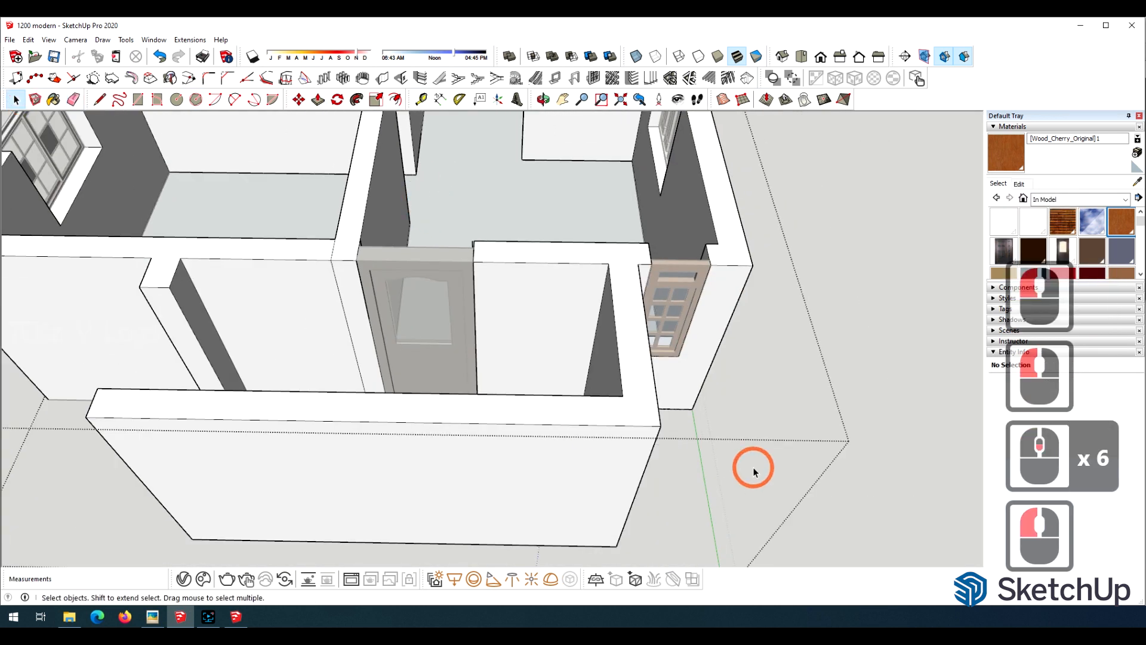
pyautogui.click(753, 469)
# Push the tops of the walls enclosing the area outside the relocated door down by 5' 1".
pyautogui.click(543, 100)
pyautogui.moveTo(154, 350); pyautogui.dragTo(499, 243)
pyautogui.scroll(2, 419, 349)
pyautogui.scroll(-3, 419, 349)
pyautogui.press('p')
pyautogui.click(304, 345)
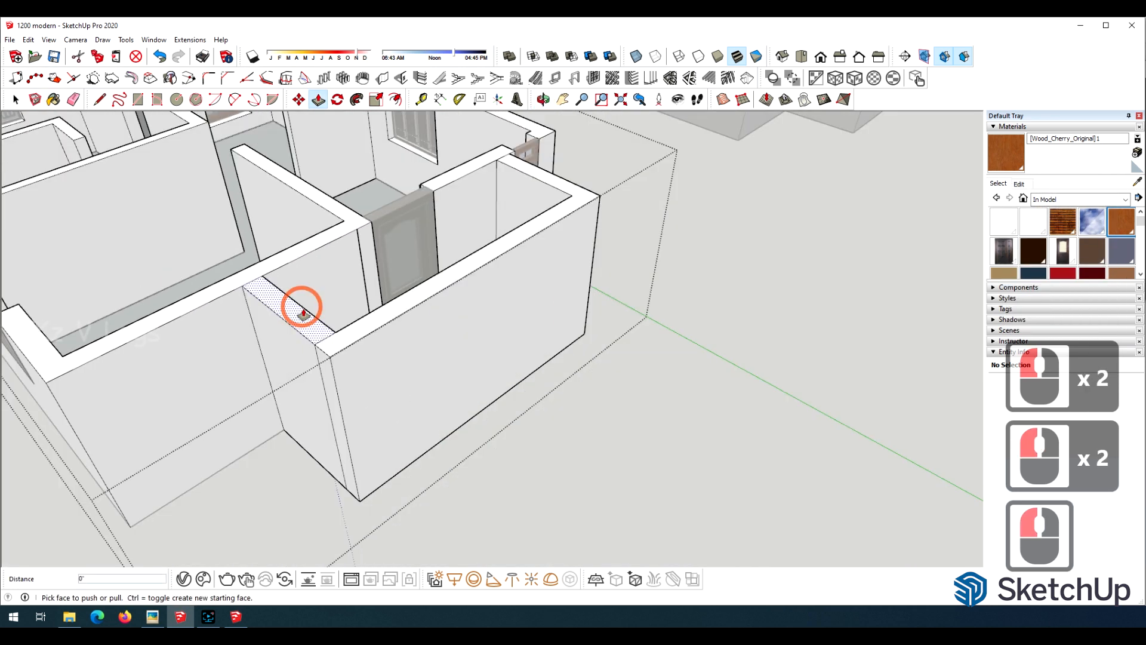
pyautogui.click(302, 436)
pyautogui.click(340, 346)
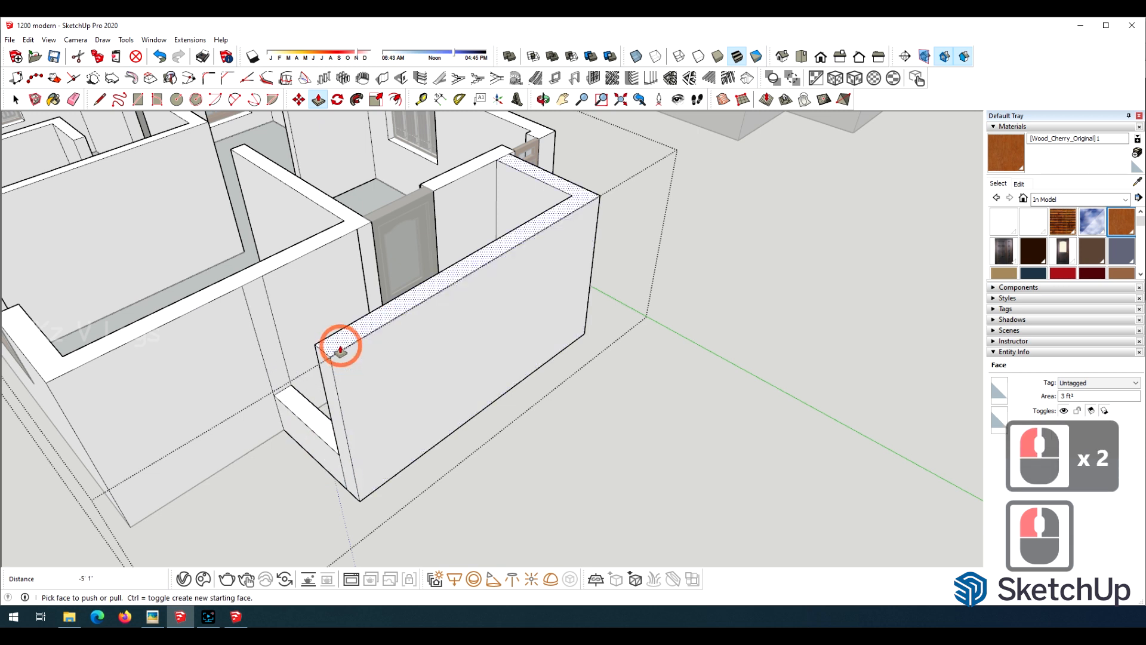
pyautogui.click(305, 415)
pyautogui.click(471, 325)
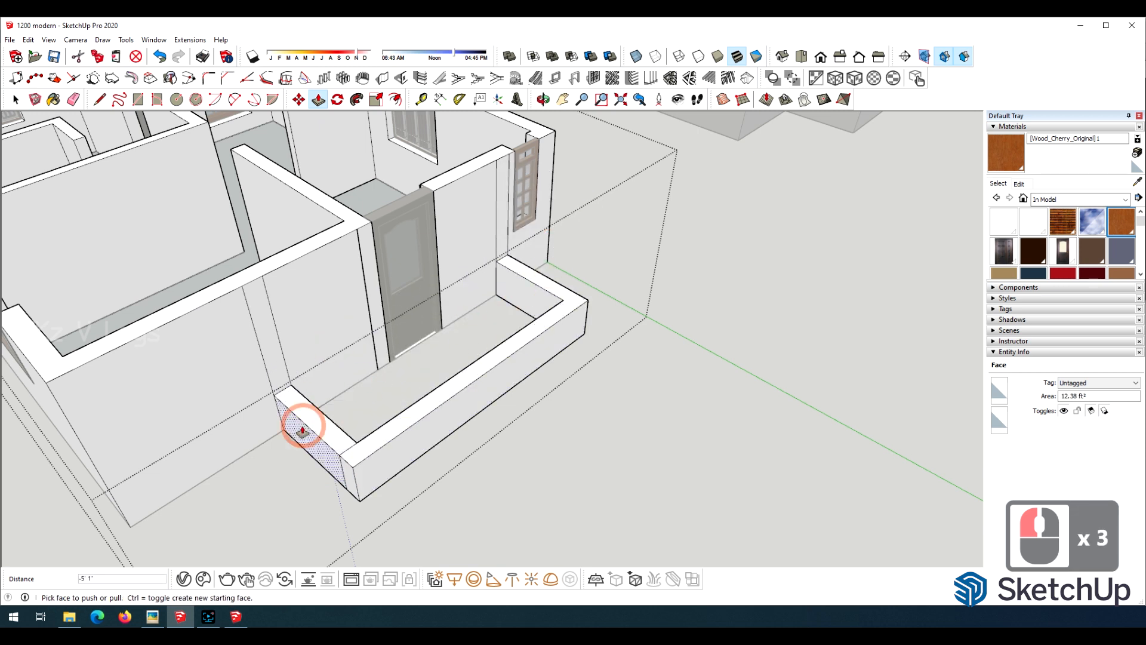
# Erase the leftover seam edges at the corner of the low enclosure wall.
pyautogui.scroll(5, 303, 427)
pyautogui.click(74, 99)
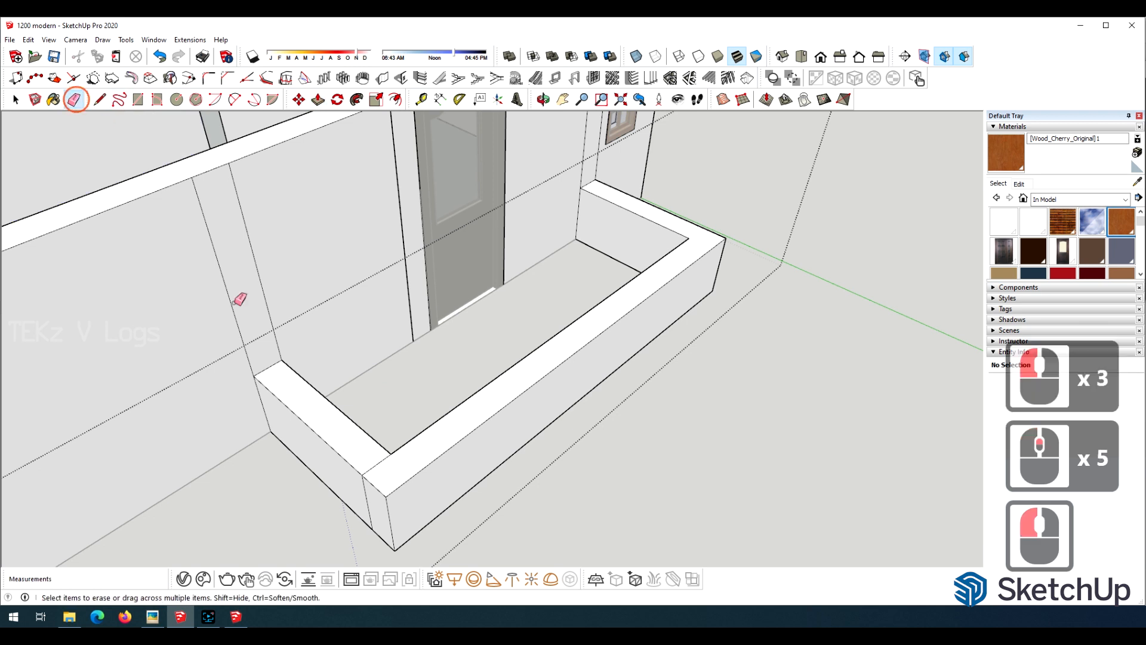
pyautogui.click(377, 463)
pyautogui.moveTo(366, 493); pyautogui.dragTo(334, 489)
pyautogui.scroll(-4, 346, 486)
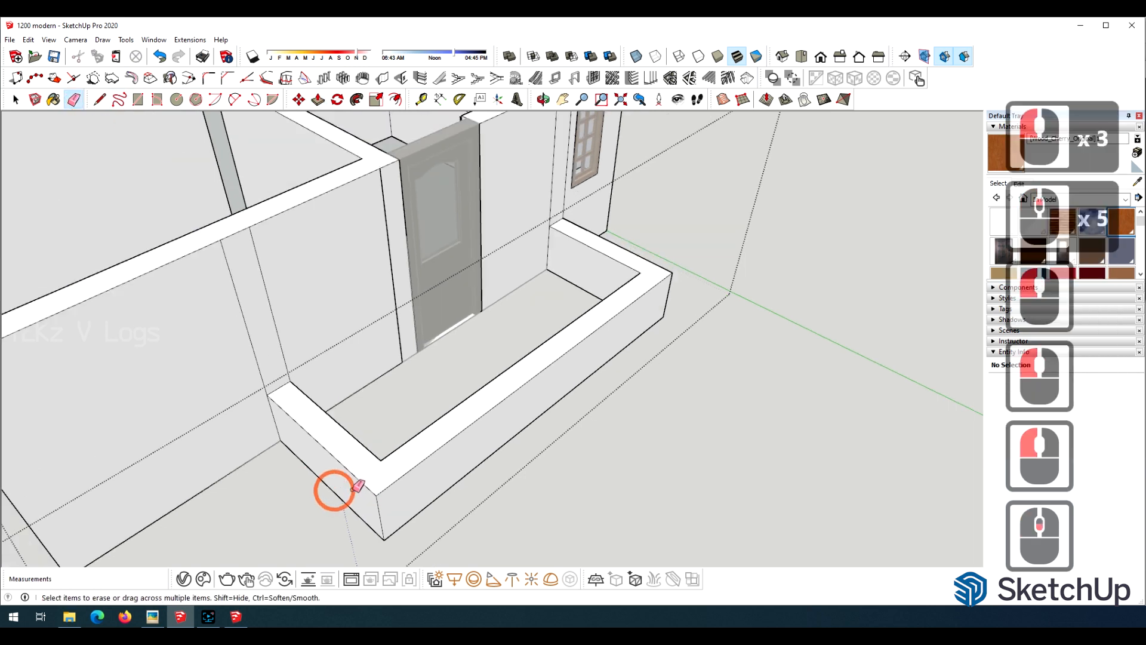
pyautogui.scroll(4, 530, 228)
pyautogui.scroll(-6, 211, 250)
pyautogui.scroll(6, 211, 251)
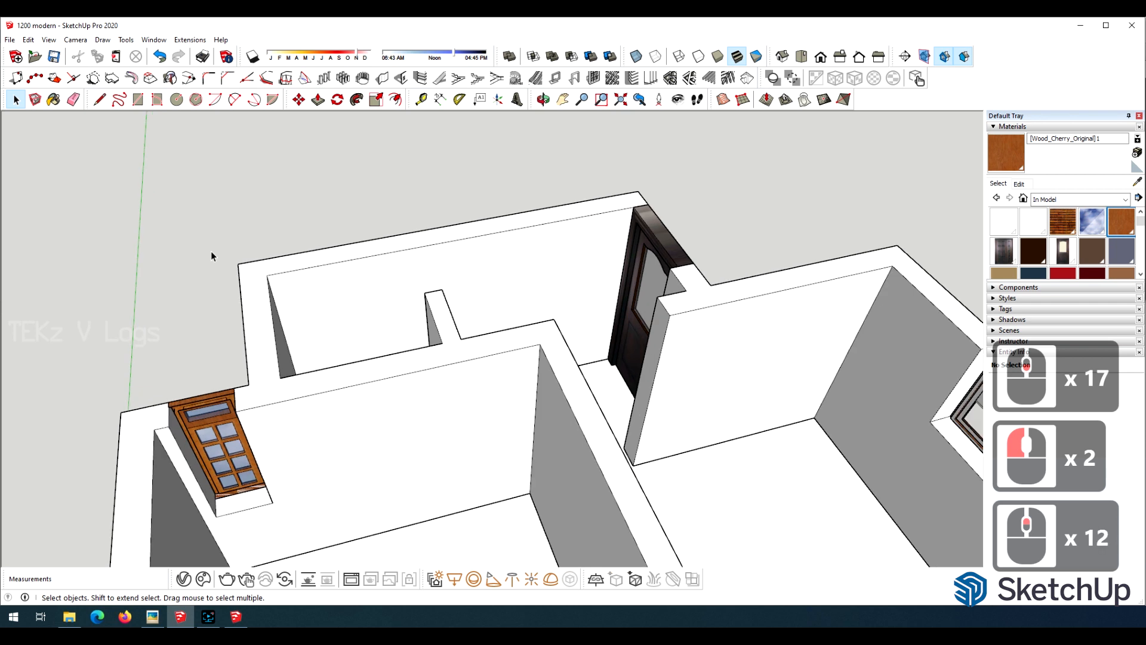
# Draw a rectangle along the top of the back wall between its corners and make it a separate group.
pyautogui.press('r')
pyautogui.click(238, 263)
pyautogui.click(648, 204)
pyautogui.click(17, 99)
pyautogui.moveTo(58, 129); pyautogui.dragTo(742, 311)
pyautogui.rightClick(403, 241)
pyautogui.click(456, 328)
pyautogui.click(610, 470)
pyautogui.rightClick(350, 248)
pyautogui.click(383, 347)
# Open the rectangle's group and pull its face up 3' to form the upper wall section.
pyautogui.doubleClick(374, 245)
pyautogui.press('p')
pyautogui.click(373, 232)
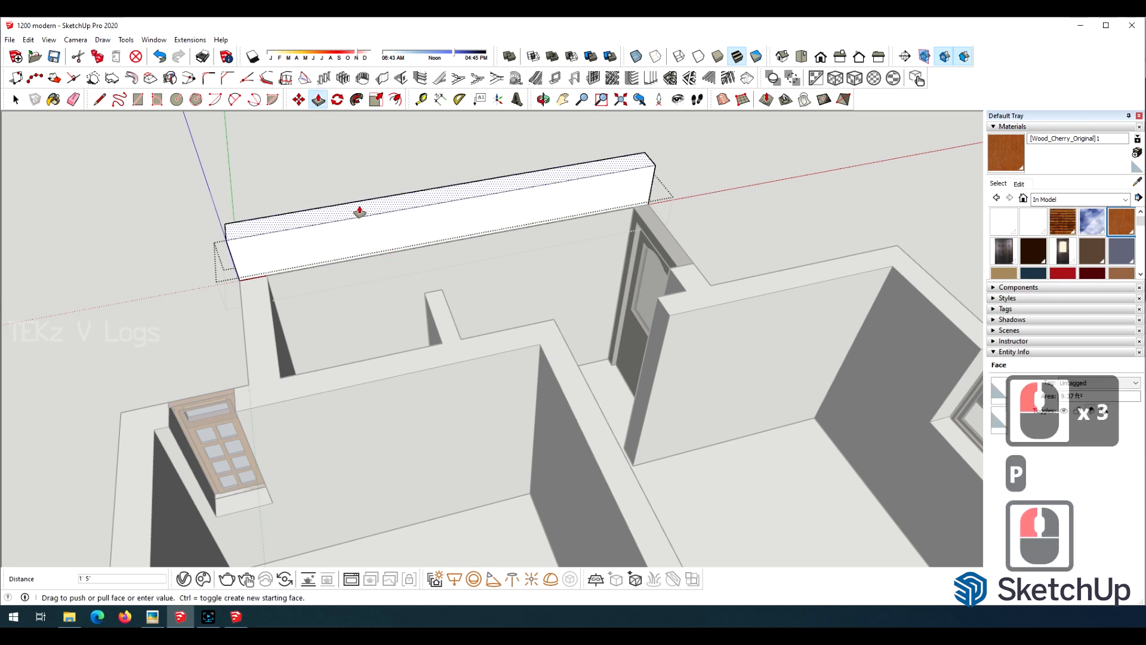
pyautogui.write("3'")
pyautogui.press('Return')
# Mark the wall thickness on the end of the upper section and pull it around the corner along the adjoining side wall.
pyautogui.moveTo(361, 205); pyautogui.dragTo(178, 196, button='middle')
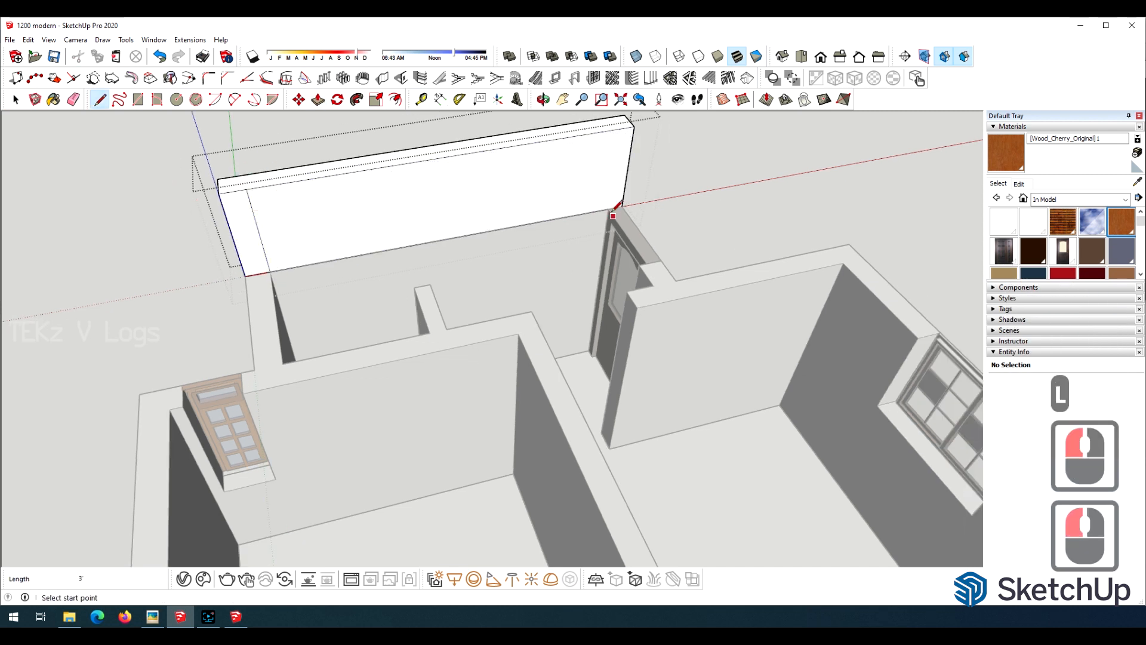
pyautogui.press('p')
pyautogui.click(302, 356)
pyautogui.press('l')
pyautogui.click(460, 390)
pyautogui.click(455, 285)
pyautogui.press('p')
pyautogui.press('l')
# Outline the wall thickness at the jog in the upper section and pull it along the long side wall to the front.
pyautogui.click(456, 450)
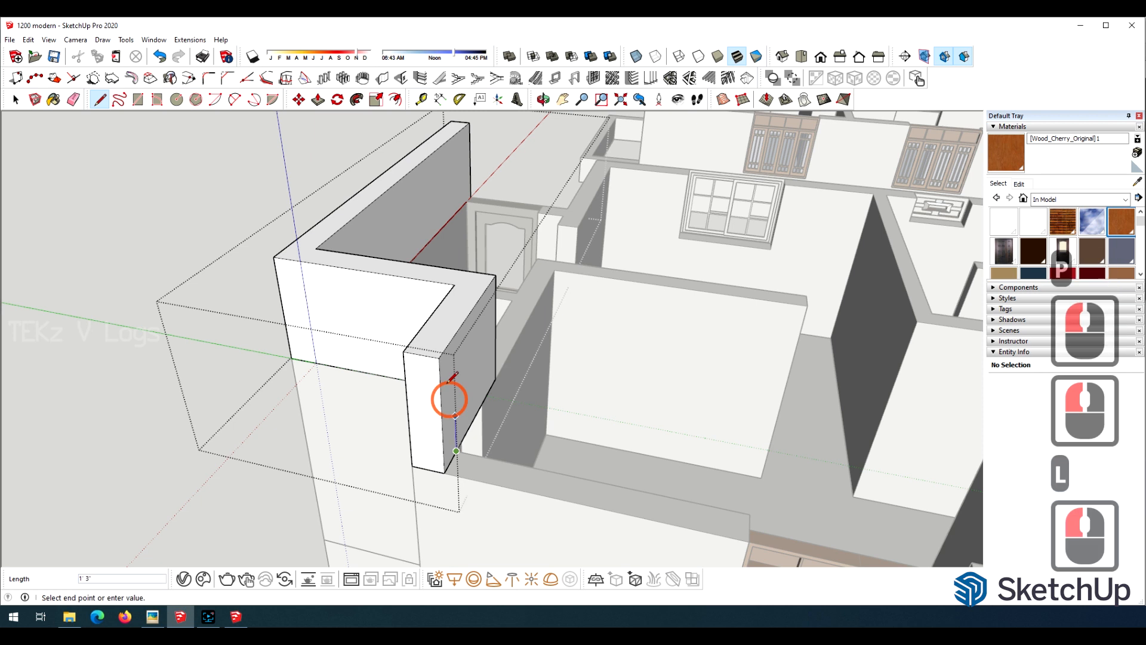
pyautogui.click(453, 339)
pyautogui.press('p')
pyautogui.click(448, 391)
pyautogui.scroll(-20, 287, 364)
pyautogui.click(667, 470)
pyautogui.press('o')
pyautogui.moveTo(668, 471); pyautogui.dragTo(187, 367)
pyautogui.scroll(11, 186, 367)
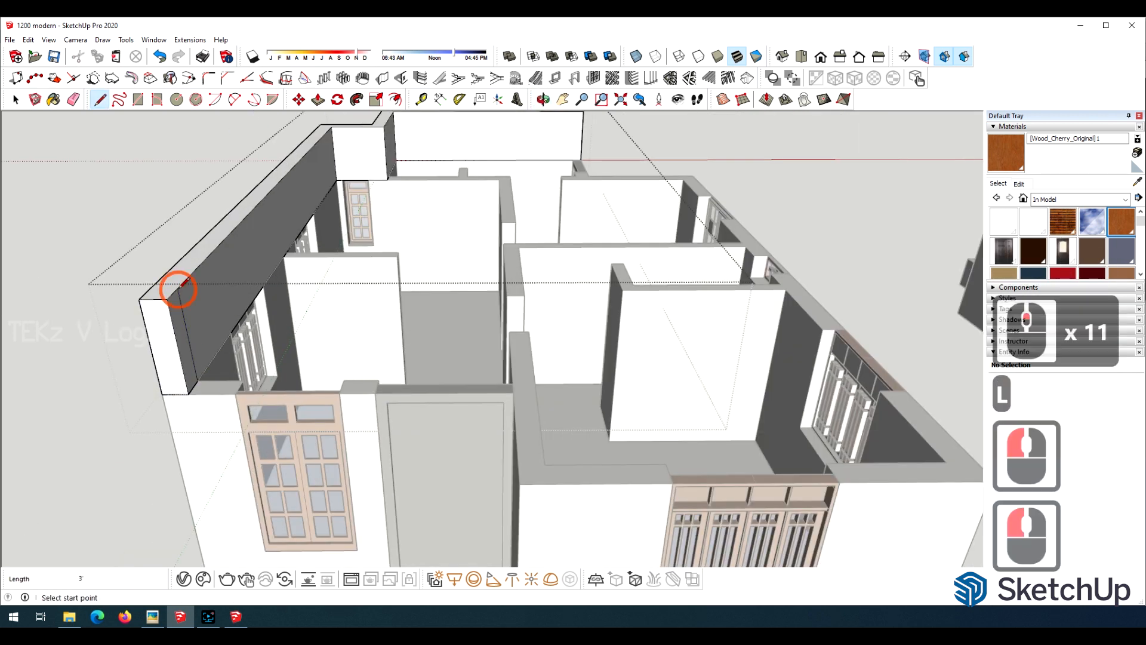
# Pull the upper wall section across the entrance wall and turn it along the front room's side beside the porch.
pyautogui.press('p')
pyautogui.click(185, 346)
pyautogui.click(535, 396)
pyautogui.press('l')
pyautogui.press('p')
pyautogui.click(531, 466)
# Mark the wall thickness at the porch corner and extend the upper section around the front room and along the opposite long wall.
pyautogui.press('o')
pyautogui.press('l')
pyautogui.click(261, 373)
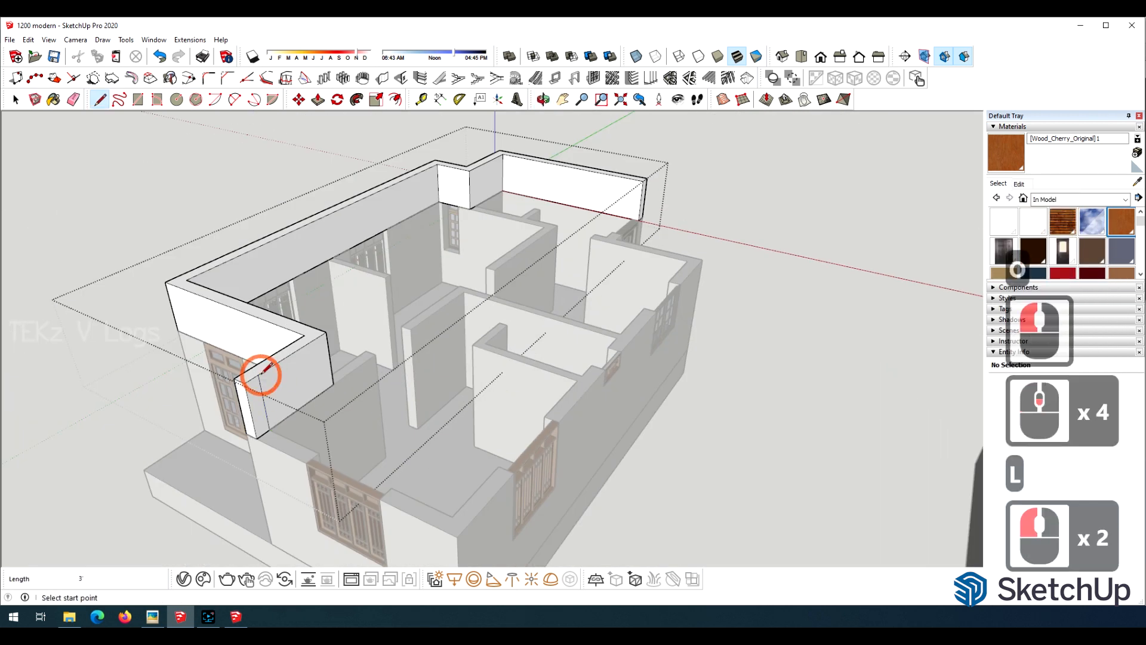
pyautogui.press('p')
pyautogui.press('l')
pyautogui.click(223, 372)
pyautogui.click(202, 242)
pyautogui.press('p')
pyautogui.scroll(-20, 200, 323)
pyautogui.click(425, 410)
pyautogui.press('o')
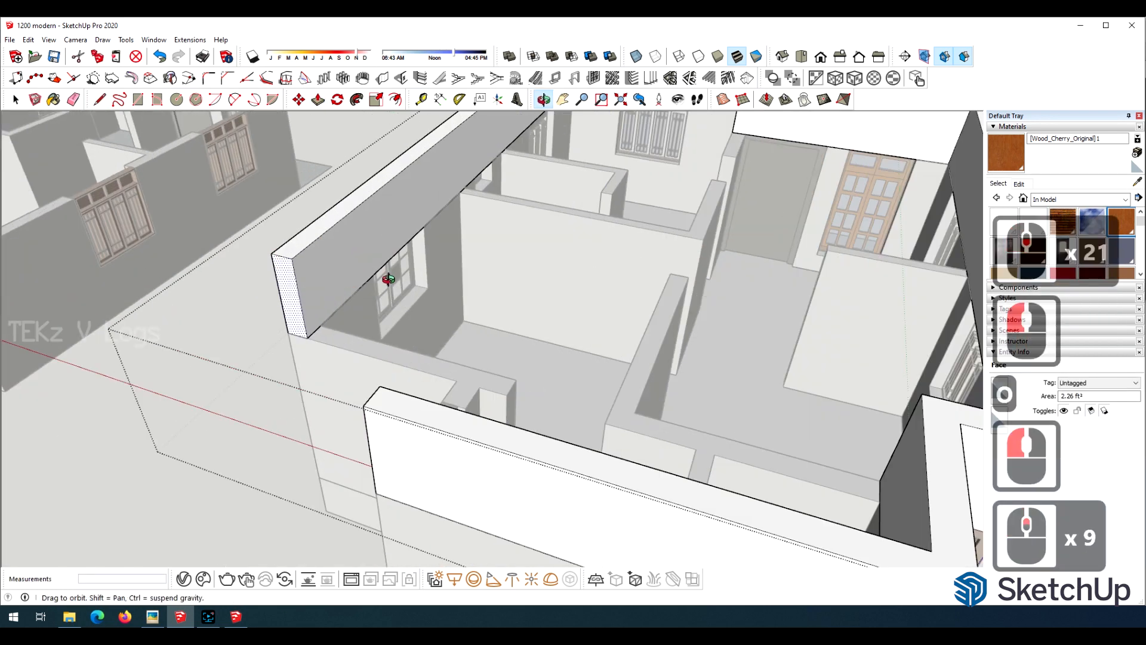
# Mark the wall thickness at the rear corner and pull the upper section along the back wall to close the outer loop.
pyautogui.press('l')
pyautogui.click(205, 299)
pyautogui.press('p')
pyautogui.click(383, 463)
pyautogui.press('o')
pyautogui.moveTo(256, 388); pyautogui.dragTo(411, 400)
pyautogui.scroll(9, 614, 499)
# Draw wall-thickness lines on the back upper wall and pull sections over the rear block's side wall and its inner partition.
pyautogui.press('l')
pyautogui.click(615, 485)
pyautogui.click(624, 400)
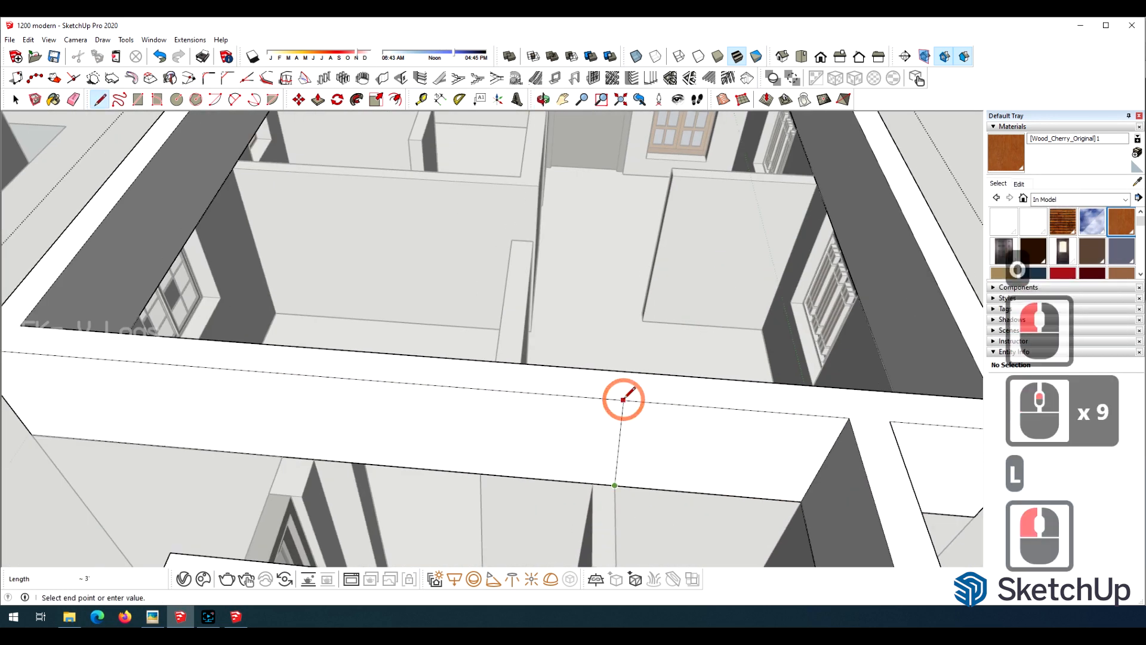
pyautogui.click(282, 457)
pyautogui.click(254, 371)
pyautogui.press('p')
pyautogui.scroll(-4, 286, 410)
pyautogui.click(481, 478)
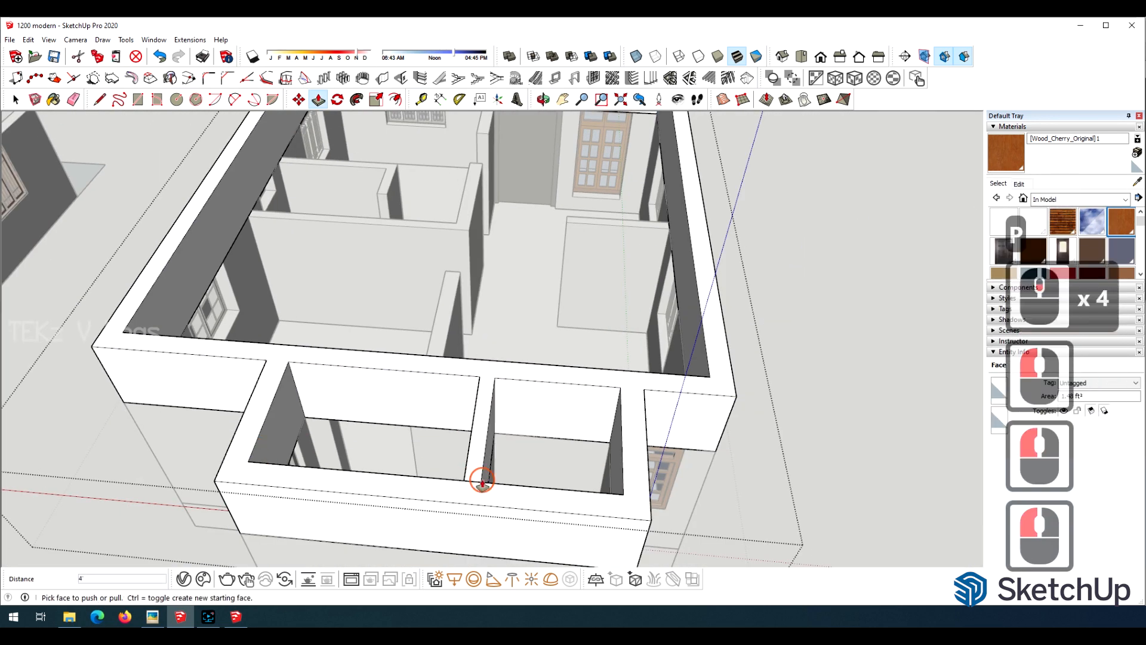
# Mark the long interior partition's thickness on the upper wall and pull that section about 22' 9" to the back wall.
pyautogui.scroll(13, 468, 184)
pyautogui.press('l')
pyautogui.click(457, 203)
pyautogui.press('p')
pyautogui.click(445, 256)
pyautogui.scroll(-18, 388, 269)
pyautogui.click(310, 476)
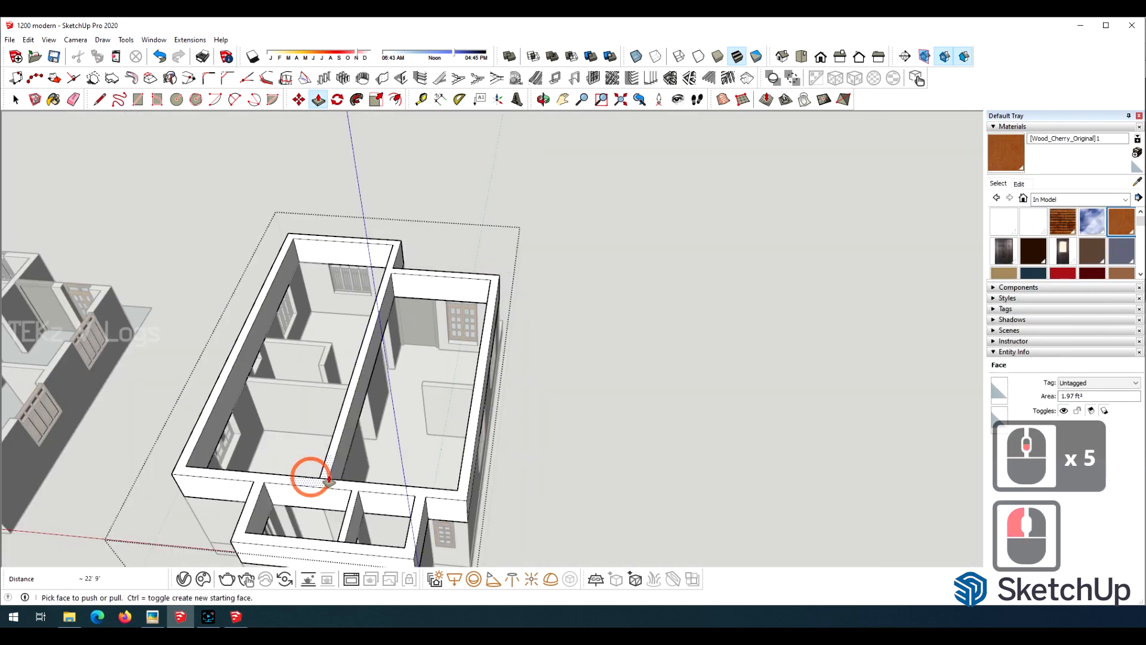
# Draw 3' vertical lines on the long outer wall's upper section to mark the thickness of the two cross partitions.
pyautogui.scroll(18, 315, 302)
pyautogui.press('l')
pyautogui.click(230, 363)
pyautogui.click(156, 177)
pyautogui.click(216, 393)
pyautogui.click(133, 208)
pyautogui.scroll(-13, 243, 187)
pyautogui.scroll(8, 173, 373)
pyautogui.click(198, 348)
pyautogui.click(140, 214)
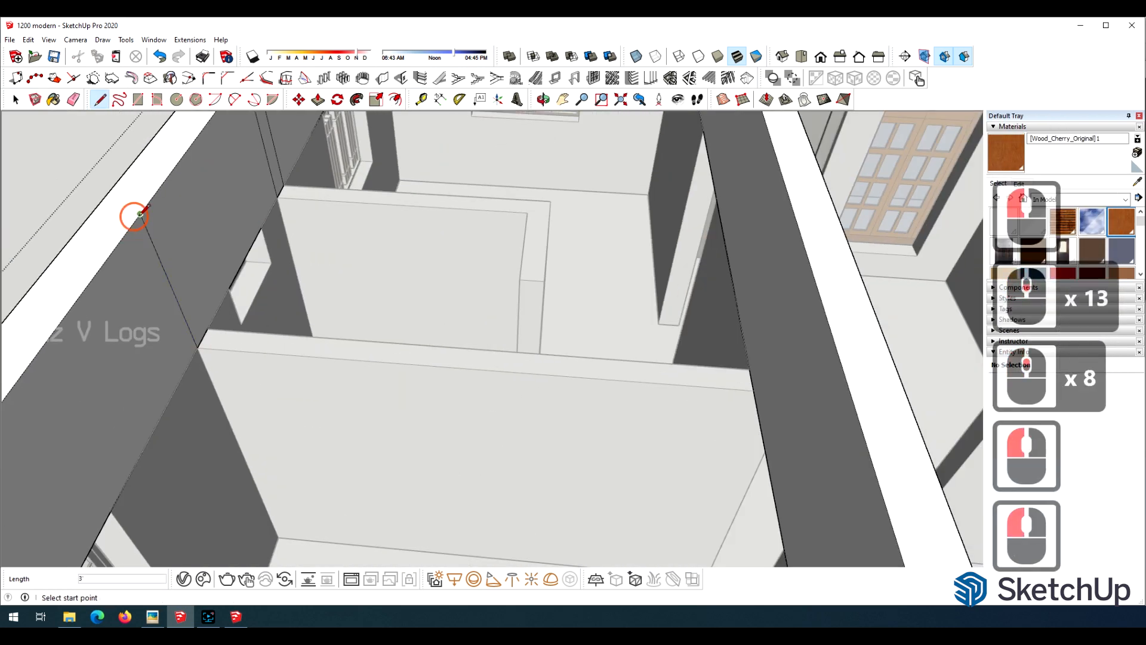
# Pull both marked cross-partition strips from the long outer wall to the long interior partition.
pyautogui.click(274, 161)
pyautogui.click(733, 157)
pyautogui.click(175, 272)
pyautogui.click(767, 301)
# Mark the short dividing wall's thickness on the cross partition and pull its upper section across to the neighbouring partition.
pyautogui.scroll(-10, 573, 269)
pyautogui.scroll(7, 550, 222)
pyautogui.press('l')
pyautogui.click(532, 310)
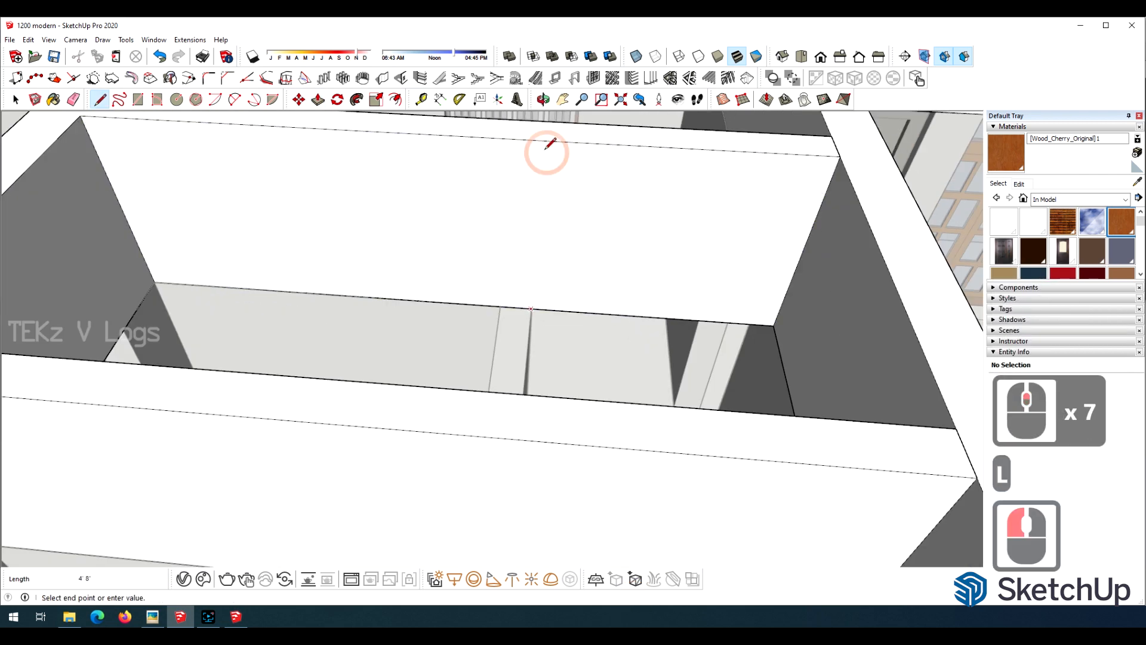
pyautogui.press('p')
pyautogui.click(517, 239)
pyautogui.click(481, 397)
# Mark the partition between the two windows on the end wall's upper section and pull it across to the opposite wall.
pyautogui.scroll(-18, 236, 375)
pyautogui.moveTo(299, 251); pyautogui.dragTo(567, 210)
pyautogui.scroll(13, 562, 217)
pyautogui.press('l')
pyautogui.click(548, 323)
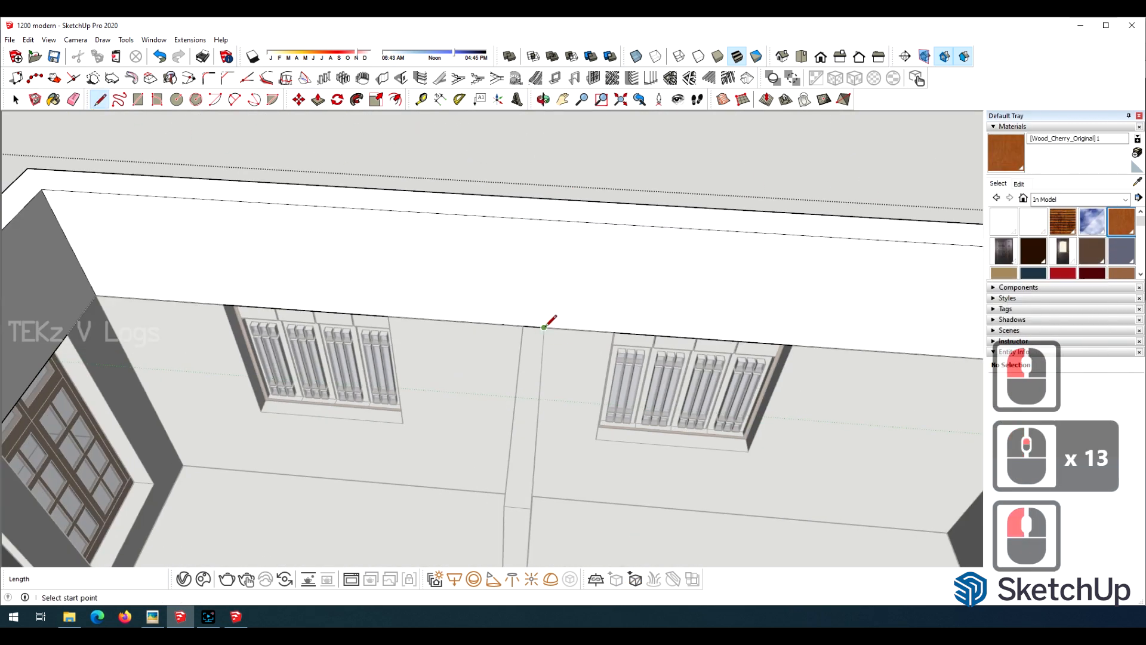
pyautogui.click(530, 219)
pyautogui.press('p')
pyautogui.click(539, 257)
pyautogui.scroll(-8, 538, 256)
pyautogui.click(519, 409)
pyautogui.scroll(-11, 521, 263)
pyautogui.click(15, 99)
# Open the upper walls group and delete the leftover 3' seam edges on the walls.
pyautogui.press('o')
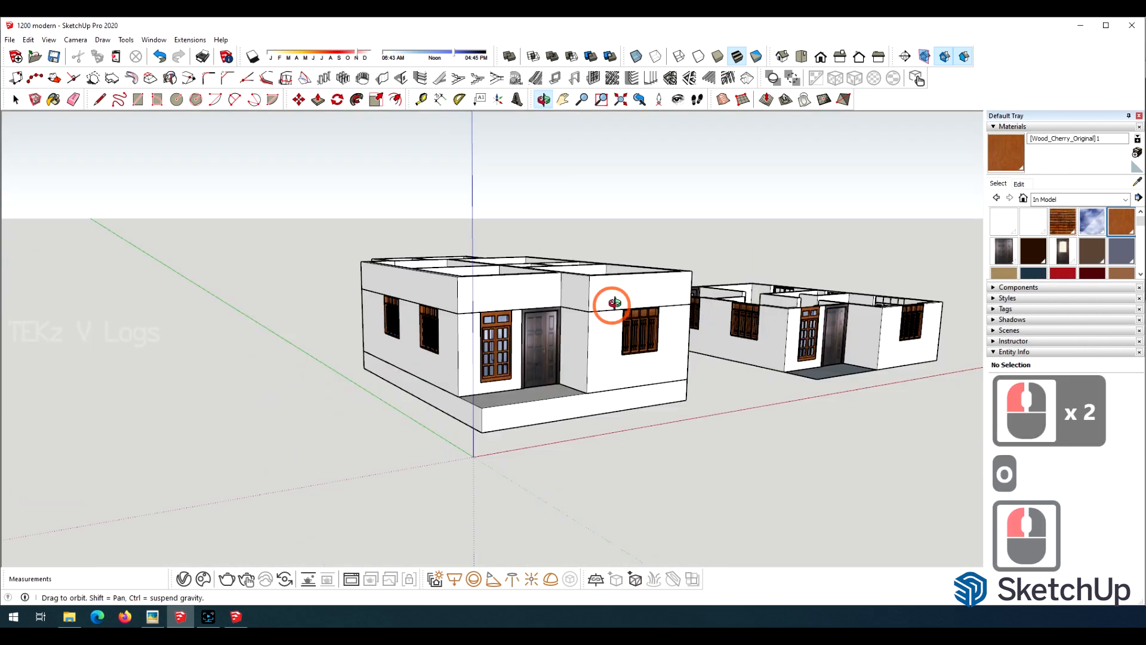
pyautogui.moveTo(472, 247); pyautogui.dragTo(412, 257)
pyautogui.scroll(9, 364, 334)
pyautogui.press('space')
pyautogui.click(388, 343)
pyautogui.doubleClick(389, 343)
pyautogui.click(349, 359)
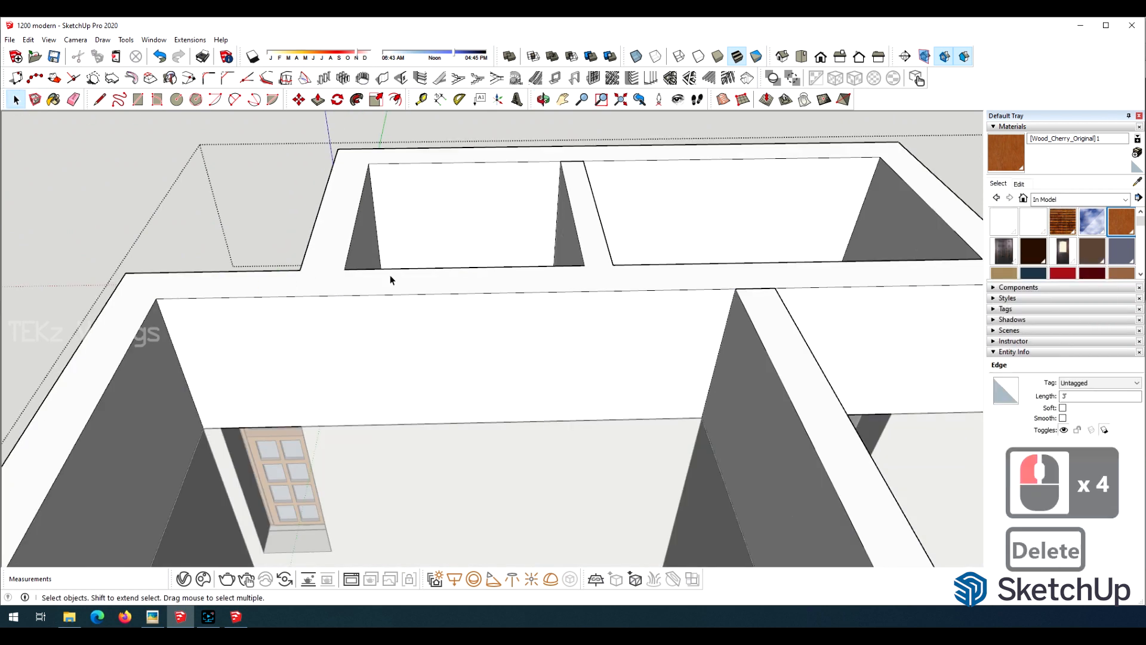
pyautogui.press('Delete')
# Raise the rear end wall's top strip 6" and draw a line along its base to close the rear block's openings.
pyautogui.scroll(3, 379, 177)
pyautogui.click(330, 172)
pyautogui.scroll(-6, 208, 213)
pyautogui.click(750, 181)
pyautogui.press('p')
pyautogui.moveTo(621, 182); pyautogui.dragTo(608, 165)
pyautogui.write('6"')
pyautogui.press('Return')
pyautogui.press('l')
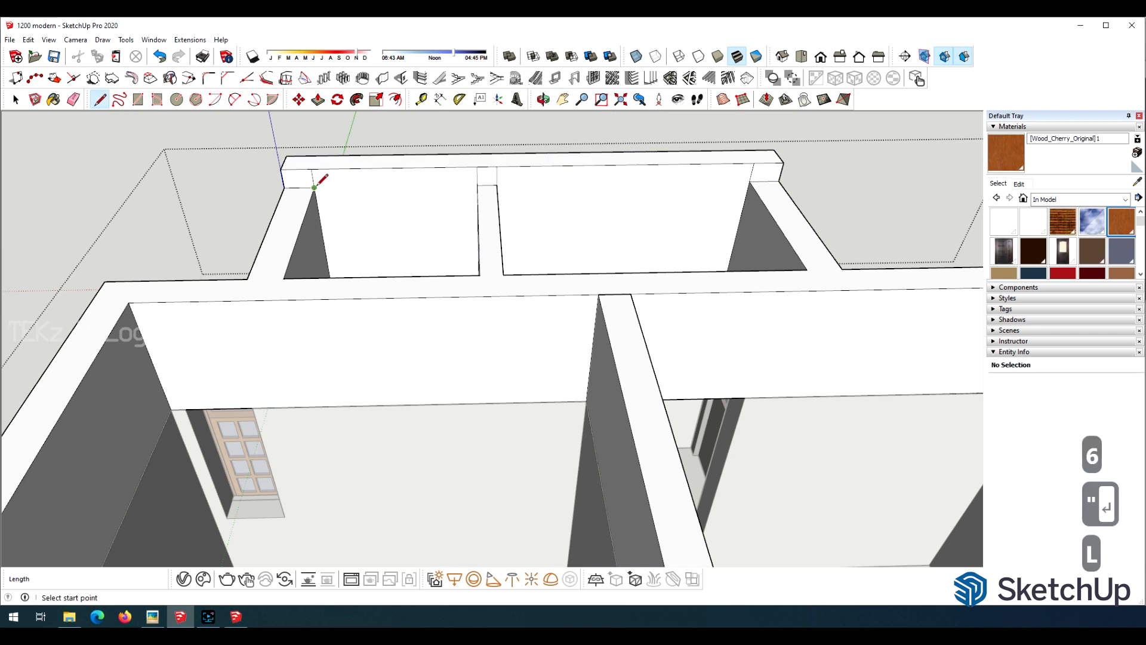
pyautogui.click(750, 182)
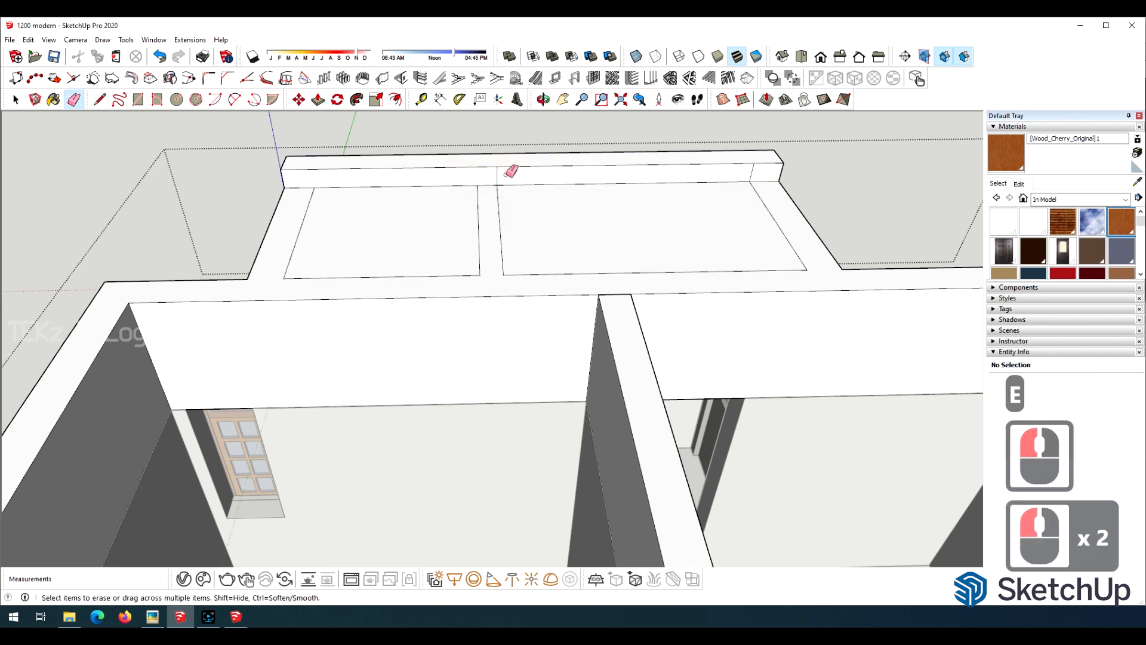
# Open the lower walls group and divide the bottom edge of the room's short partition into 7 segments.
pyautogui.scroll(-20, 757, 168)
pyautogui.moveTo(358, 251); pyautogui.dragTo(406, 418, button='middle')
pyautogui.scroll(10, 371, 281)
pyautogui.scroll(5, 410, 454)
pyautogui.doubleClick(410, 504)
pyautogui.scroll(-4, 417, 418)
pyautogui.tripleClick(420, 410)
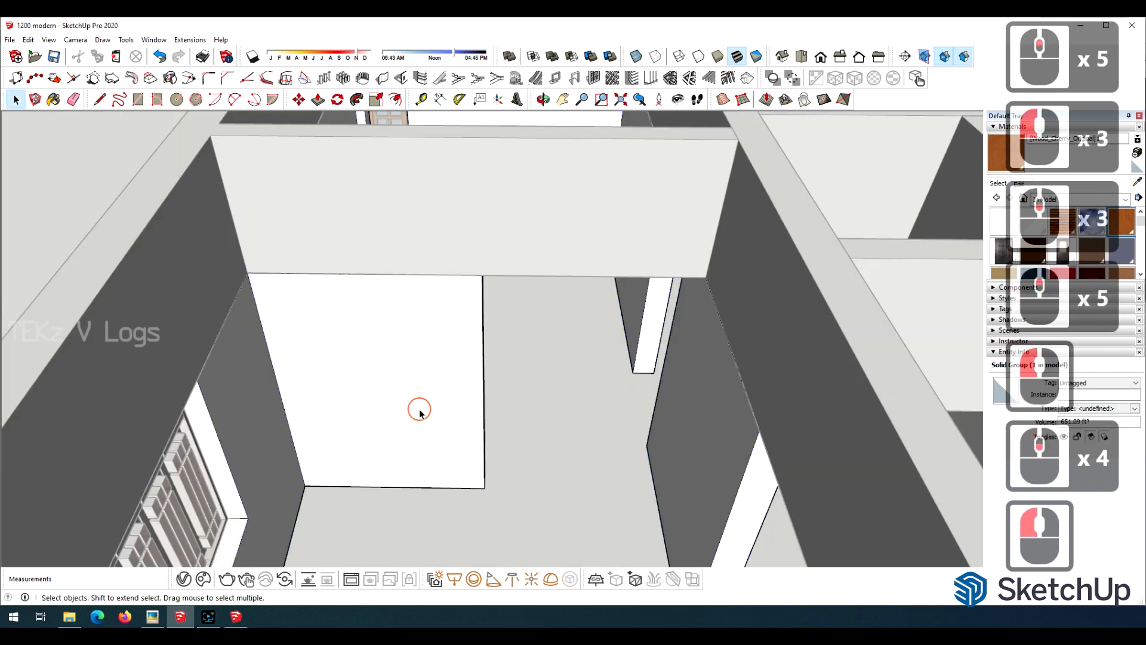
pyautogui.click(445, 488)
pyautogui.rightClick(444, 489)
pyautogui.click(463, 435)
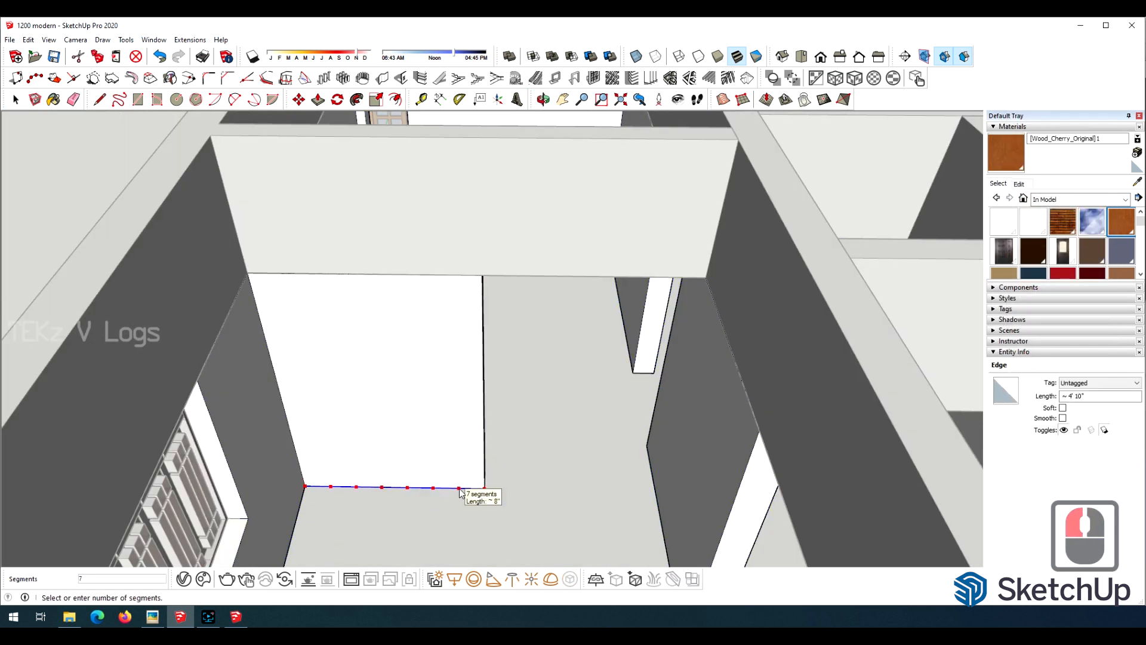
pyautogui.click(460, 493)
# Draw vertical lines up the partition from its division points, plus a horizontal line near its base.
pyautogui.scroll(2, 430, 430)
pyautogui.press('l')
pyautogui.click(495, 505)
pyautogui.click(466, 502)
pyautogui.click(453, 239)
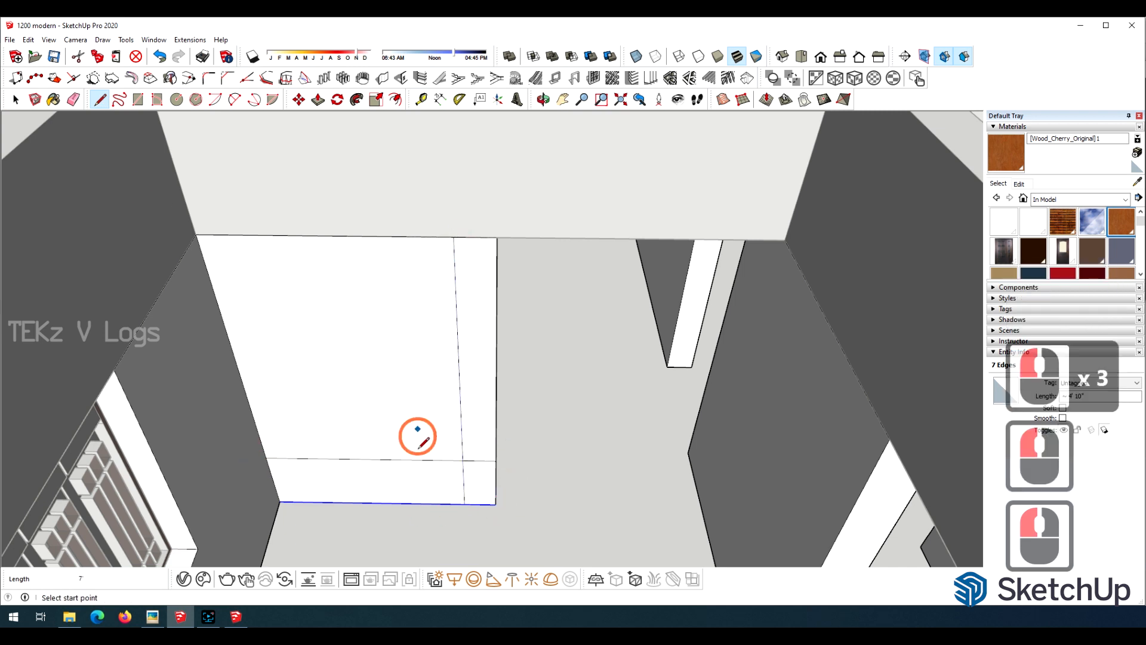
pyautogui.click(411, 239)
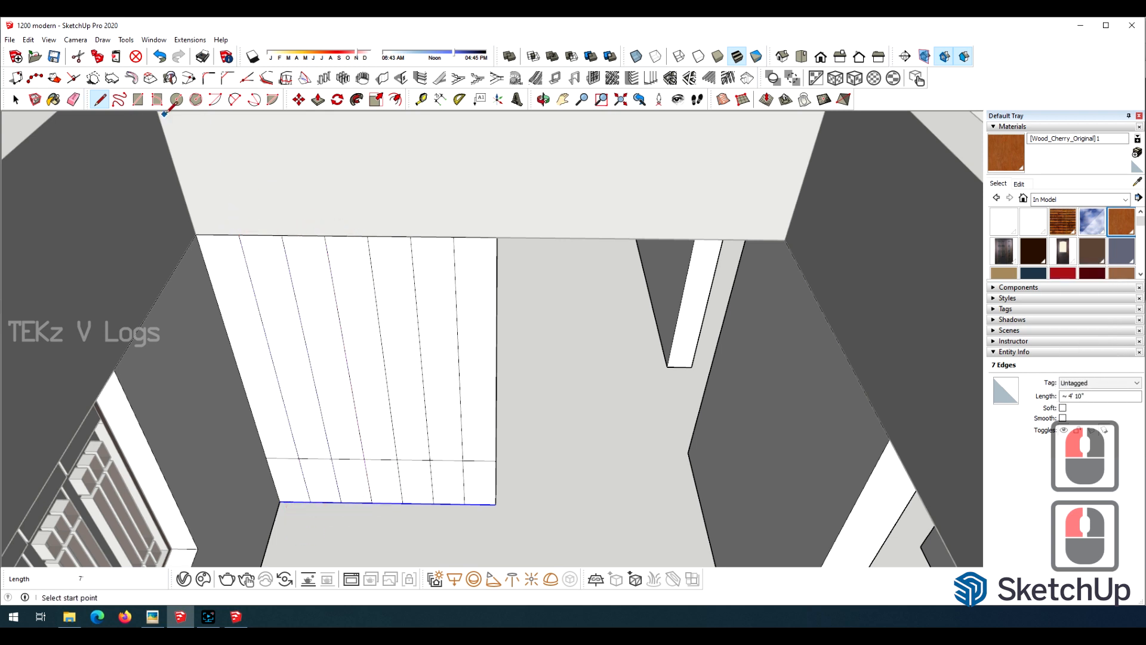
# Push three alternate strips of the partition 6" through to cut vertical openings above its base.
pyautogui.press('p')
pyautogui.click(285, 382)
pyautogui.click(282, 328)
pyautogui.doubleClick(363, 358)
pyautogui.doubleClick(435, 371)
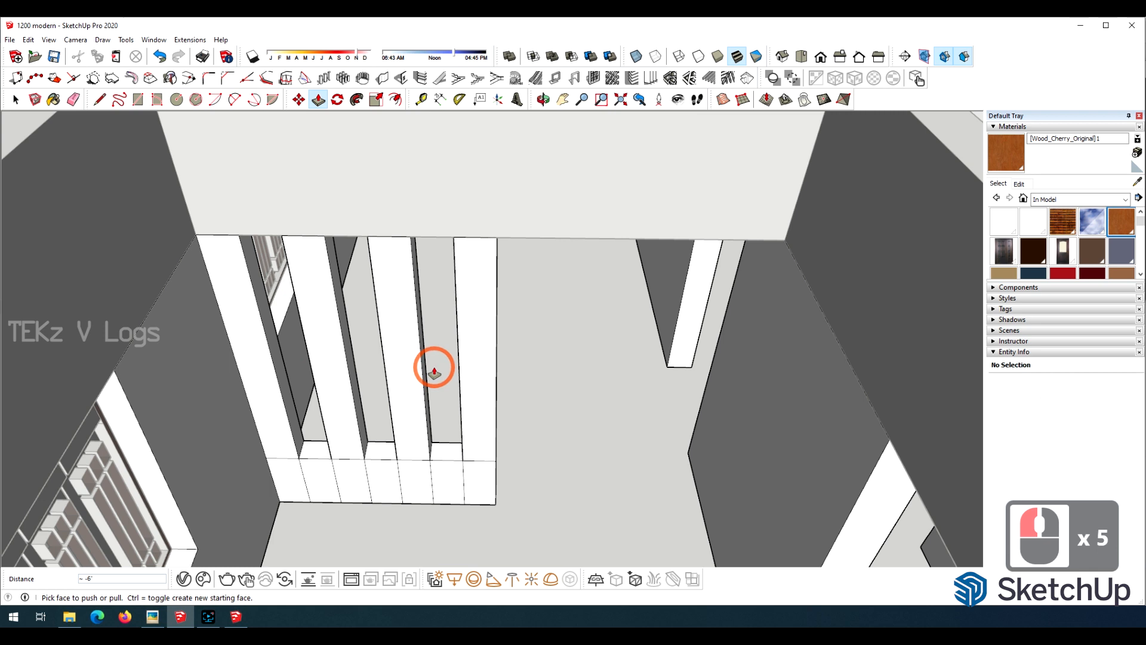
# Erase the leftover division lines along the slotted partition's base and close the group.
pyautogui.press('e')
pyautogui.click(293, 459)
pyautogui.click(303, 473)
pyautogui.click(334, 473)
pyautogui.click(348, 459)
pyautogui.click(369, 472)
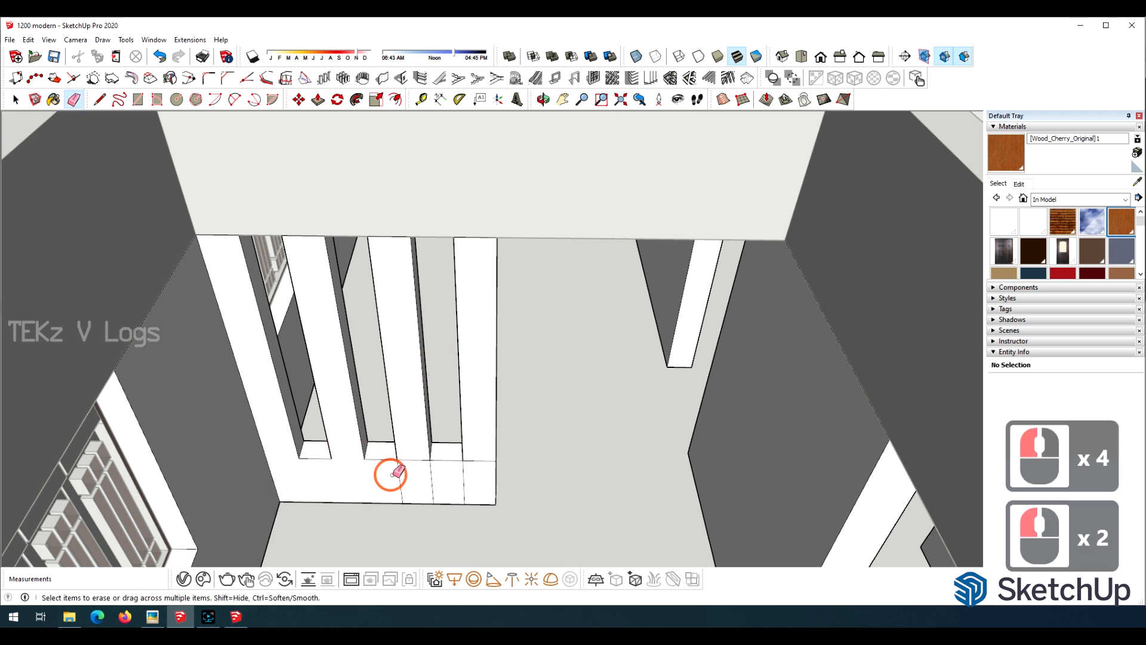
pyautogui.click(463, 484)
pyautogui.click(474, 459)
pyautogui.scroll(-12, 388, 394)
pyautogui.press('space')
pyautogui.click(259, 317)
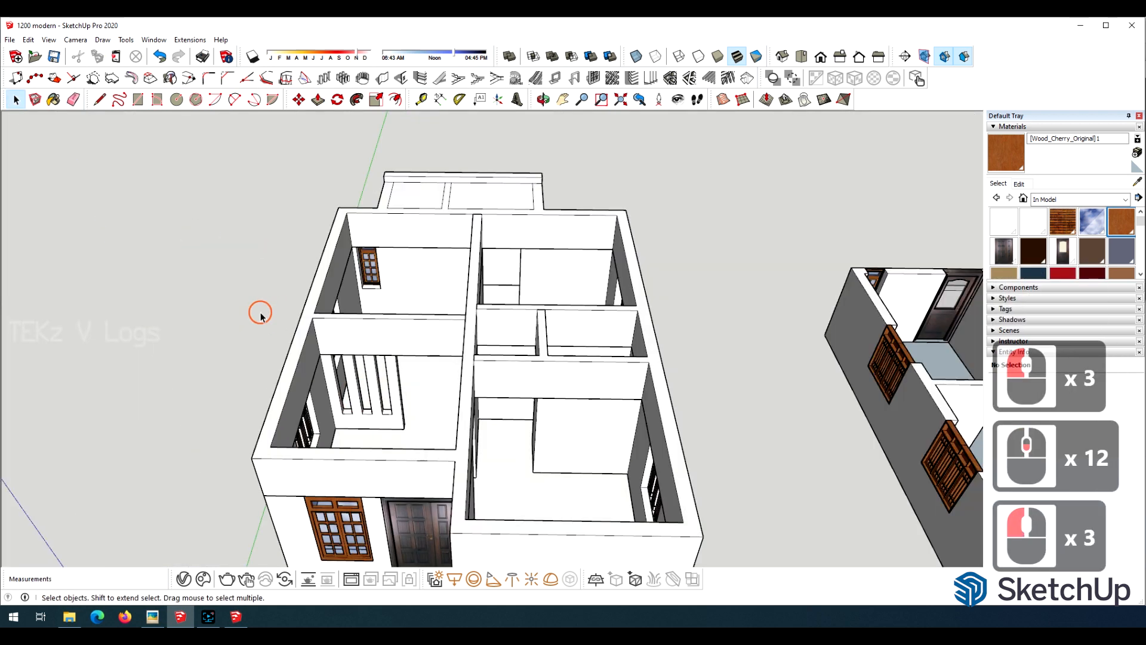
# Open the upper walls group and pull the raised strip's inner face forward as a roof slab over the rear and main blocks.
pyautogui.scroll(13, 472, 200)
pyautogui.doubleClick(450, 155)
pyautogui.click(451, 155)
pyautogui.press('p')
pyautogui.scroll(-7, 435, 294)
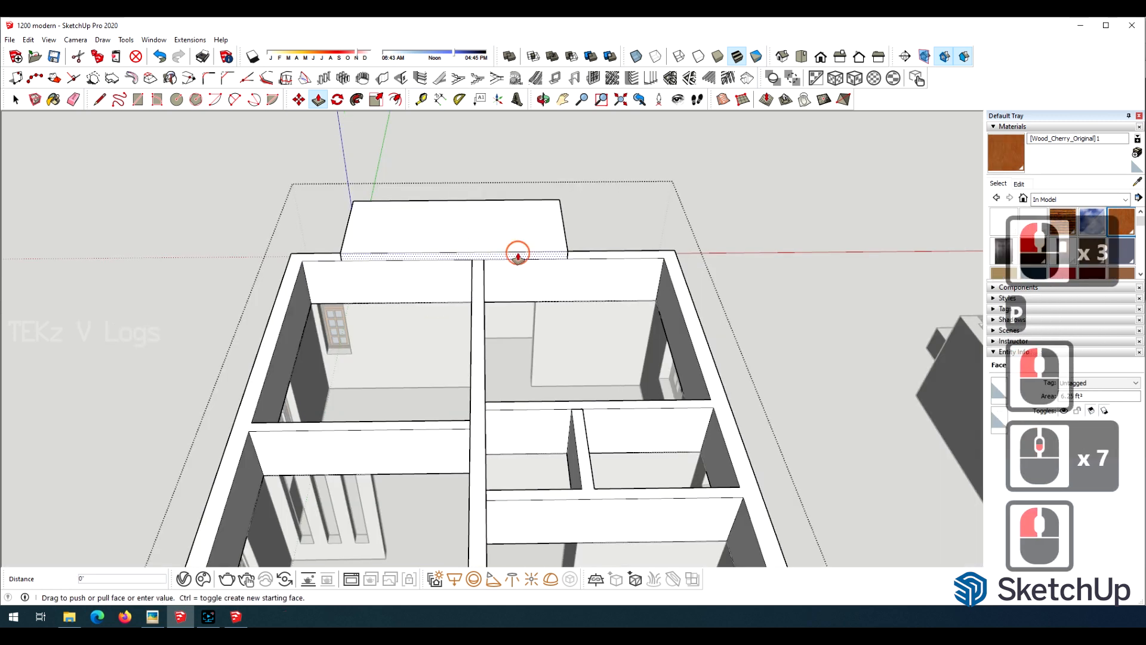
pyautogui.scroll(-12, 447, 436)
pyautogui.scroll(15, 558, 311)
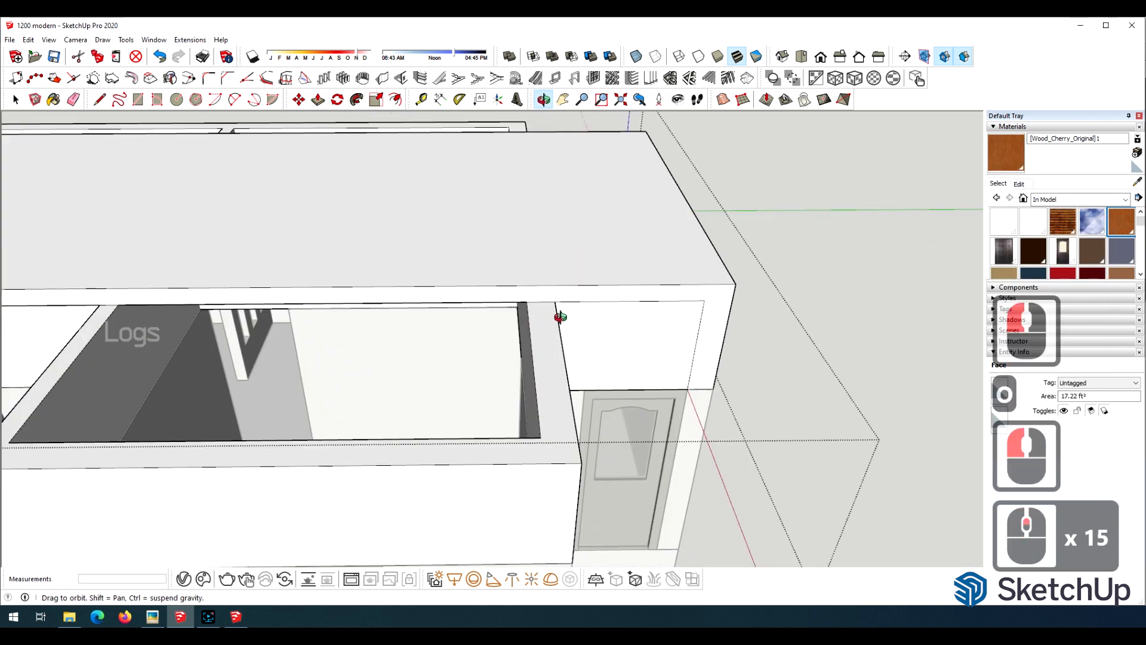
# Split the slab's front face at the porch side and pull the roof slab over the front room.
pyautogui.press('l')
pyautogui.press('p')
pyautogui.click(530, 295)
pyautogui.click(517, 465)
# Draw a dividing line on the slab edge beside the porch, pull the slab out over the porch and close the group.
pyautogui.press('o')
pyautogui.moveTo(517, 465); pyautogui.dragTo(895, 263)
pyautogui.press('l')
pyautogui.moveTo(418, 304); pyautogui.dragTo(606, 304)
pyautogui.click(564, 273)
pyautogui.click(565, 260)
pyautogui.scroll(-6, 303, 267)
pyautogui.press('p')
pyautogui.click(520, 261)
pyautogui.click(507, 310)
pyautogui.scroll(-6, 192, 325)
pyautogui.press('o')
pyautogui.click(16, 100)
pyautogui.click(376, 356)
# Copy the upper walls and roof group onto the second house, matching the front wall corners.
pyautogui.scroll(-3, 377, 356)
pyautogui.scroll(2, 418, 281)
pyautogui.click(543, 100)
pyautogui.moveTo(776, 280); pyautogui.dragTo(405, 268)
pyautogui.press('space')
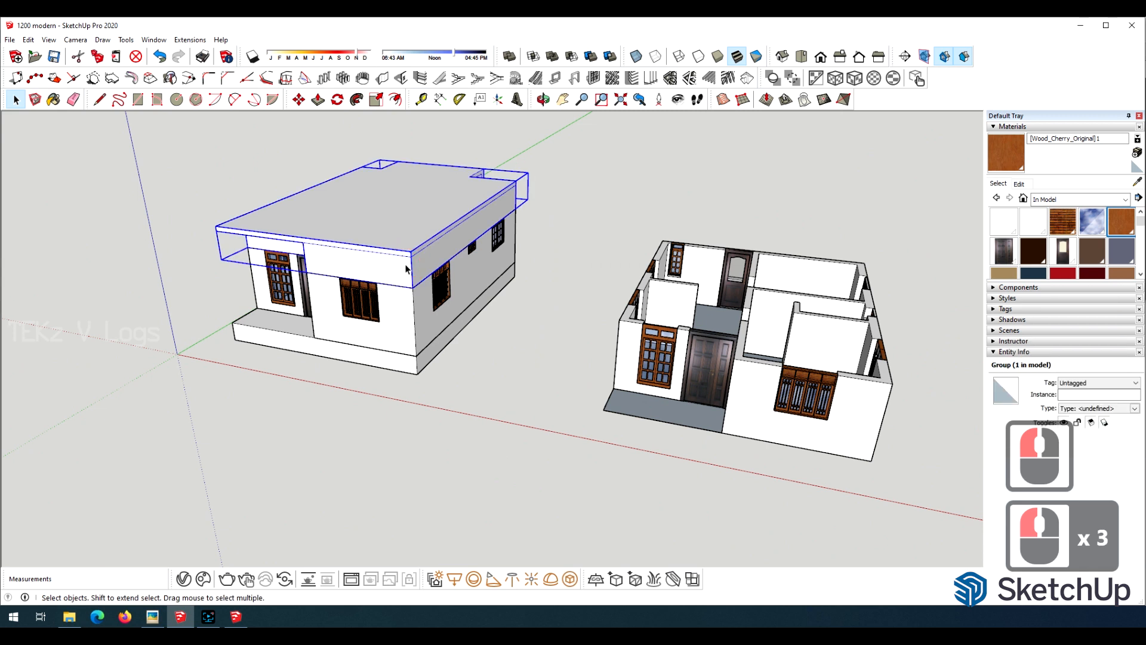
pyautogui.keyDown('ctrl'); pyautogui.click(411, 288); pyautogui.keyUp('ctrl')
pyautogui.click(893, 383)
pyautogui.scroll(-4, 640, 216)
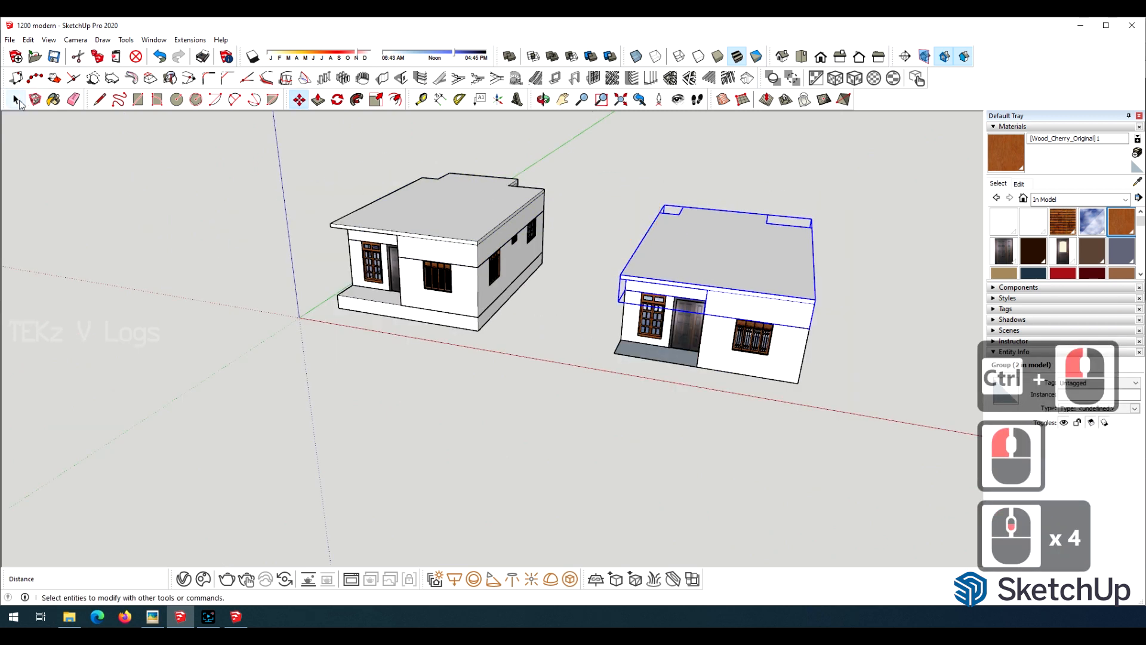
pyautogui.click(15, 100)
pyautogui.click(321, 327)
# Open the second house's walls group and delete the porch floor face and its leftover edges.
pyautogui.click(543, 100)
pyautogui.moveTo(334, 316); pyautogui.dragTo(508, 334)
pyautogui.scroll(4, 673, 307)
pyautogui.scroll(-4, 673, 307)
pyautogui.scroll(7, 673, 307)
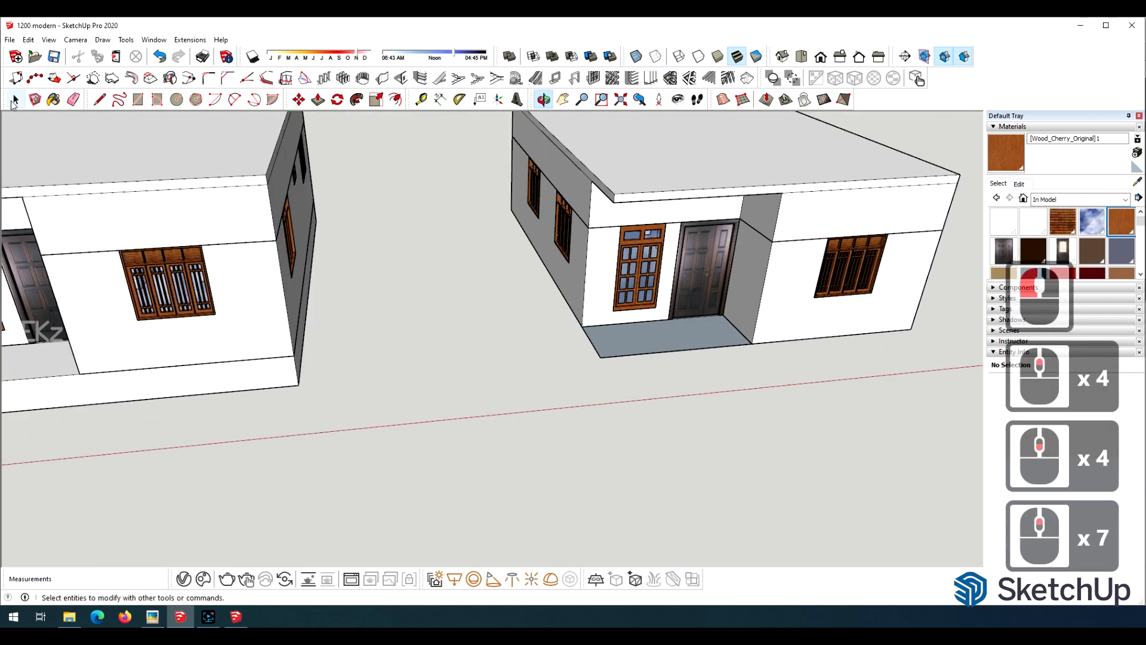
pyautogui.click(15, 100)
pyautogui.doubleClick(670, 340)
pyautogui.click(669, 340)
pyautogui.press('Delete')
pyautogui.click(624, 356)
pyautogui.press('Delete')
pyautogui.click(596, 351)
pyautogui.press('Delete')
# Make each house's walls, roof, doors and windows into a single group.
pyautogui.scroll(-6, 518, 350)
pyautogui.moveTo(475, 137); pyautogui.dragTo(836, 388)
pyautogui.rightClick(692, 272)
pyautogui.click(740, 384)
pyautogui.click(255, 249)
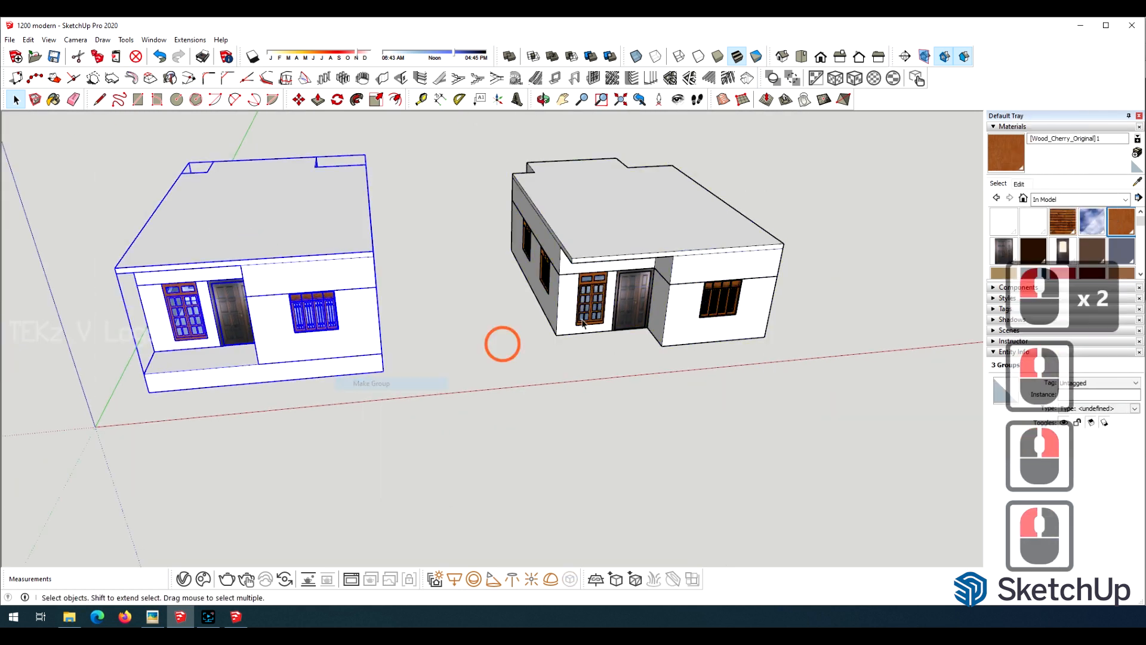
# Move the second house group onto the first house's roof as an upper storey.
pyautogui.click(746, 316)
pyautogui.scroll(2, 755, 328)
pyautogui.press('m')
pyautogui.click(654, 254)
pyautogui.scroll(-6, 577, 238)
pyautogui.click(573, 394)
pyautogui.scroll(6, 370, 155)
pyautogui.scroll(-5, 465, 256)
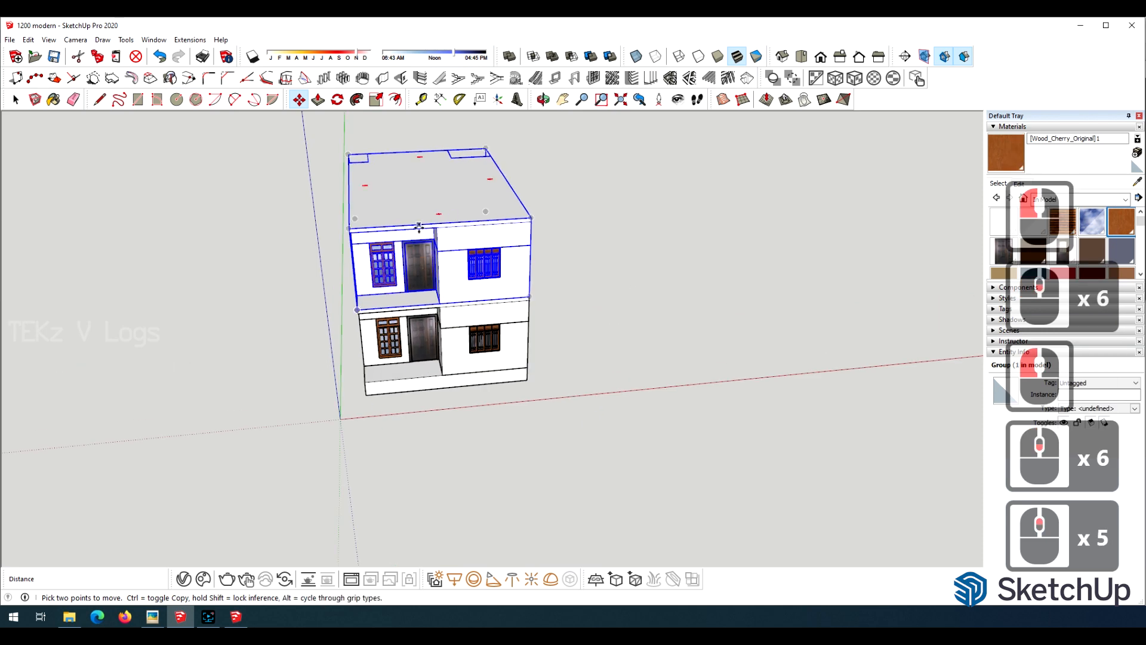
# Draw a column outline with a 1' front edge at the porch floor's outer corner and make it a group.
pyautogui.click(542, 99)
pyautogui.moveTo(537, 286); pyautogui.dragTo(639, 197)
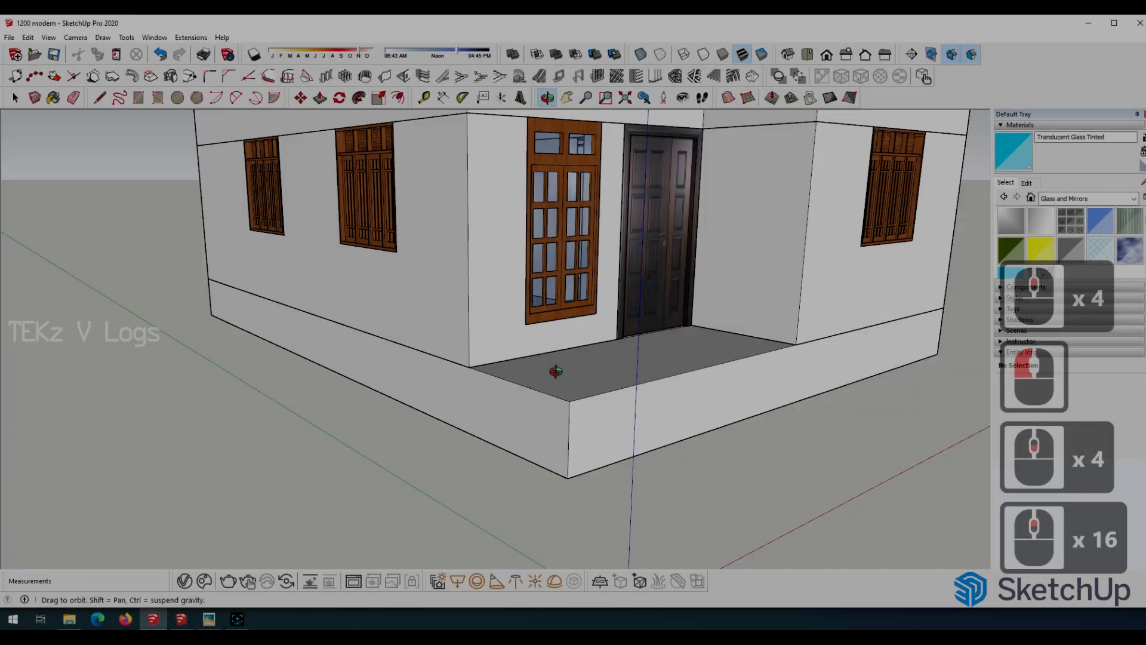
pyautogui.scroll(5, 474, 442)
pyautogui.press('l')
pyautogui.click(462, 444)
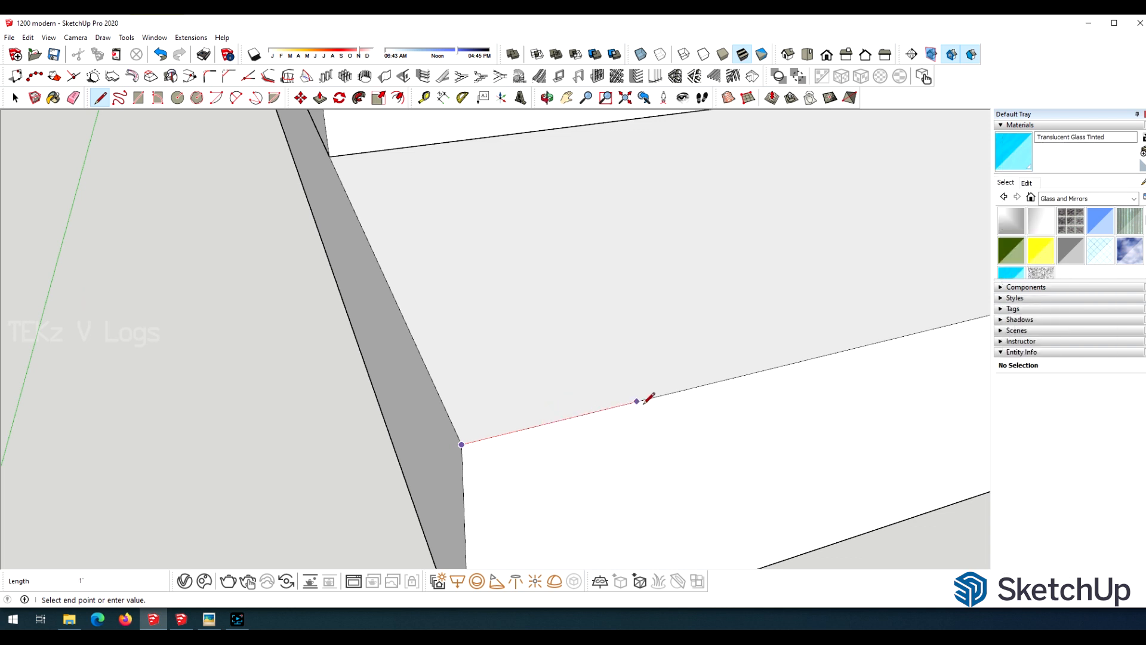
pyautogui.click(16, 97)
pyautogui.moveTo(328, 249); pyautogui.dragTo(694, 497)
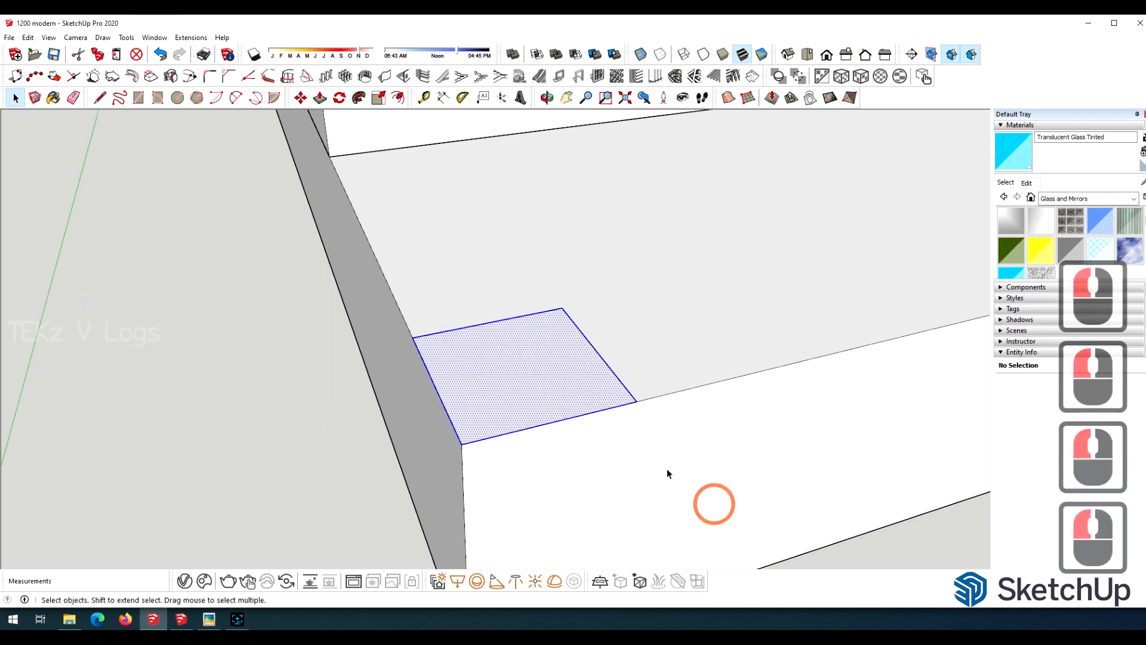
pyautogui.rightClick(525, 382)
pyautogui.click(564, 471)
# Open the column group and pull its outline up to the underside of the porch slab.
pyautogui.doubleClick(524, 410)
pyautogui.scroll(-20, 486, 460)
pyautogui.press('p')
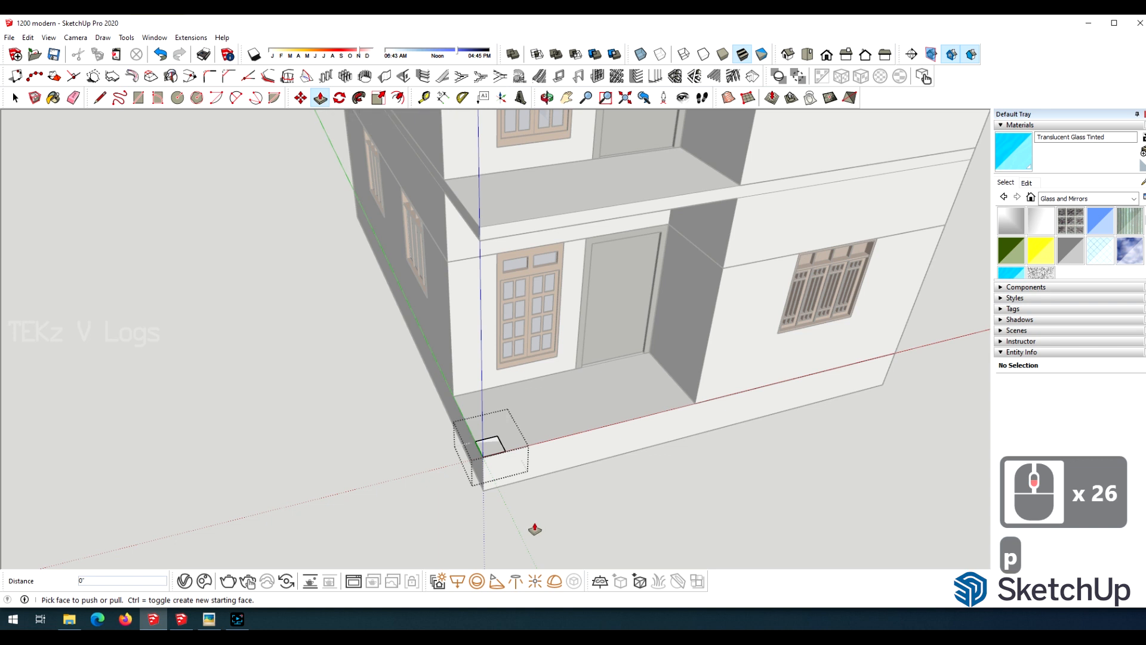
pyautogui.press('capslock')
pyautogui.click(490, 448)
pyautogui.click(479, 245)
pyautogui.scroll(-1, 438, 359)
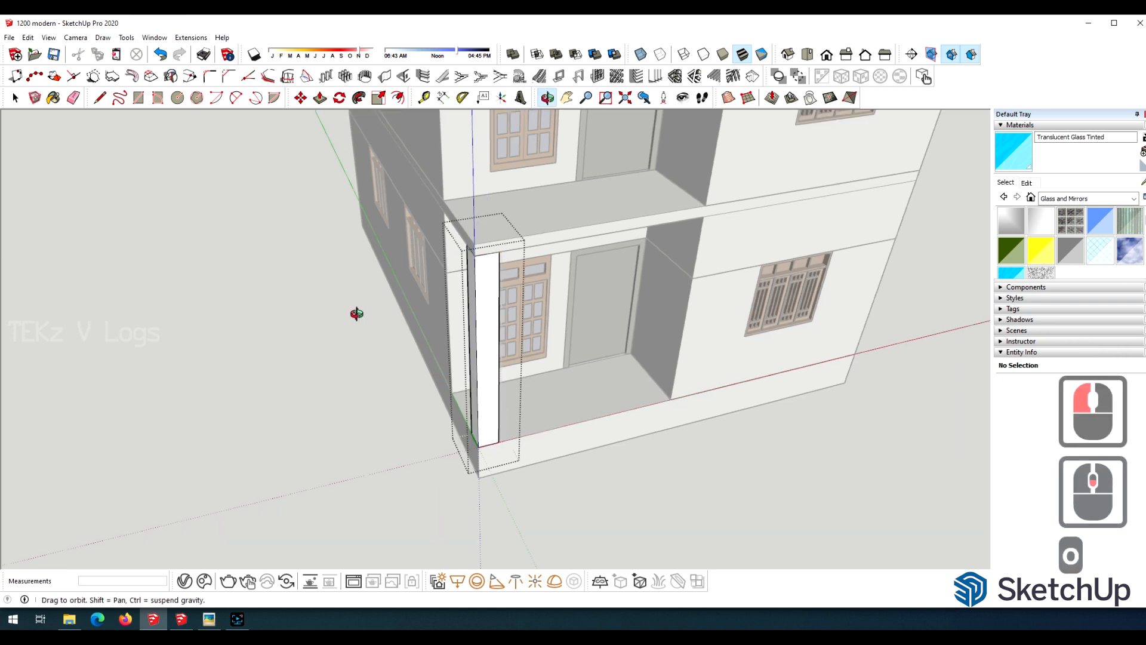
# Copy the porch's corner column about 1' 7" along the front edge of the porch floor.
pyautogui.moveTo(357, 312); pyautogui.dragTo(552, 276)
pyautogui.scroll(16, 478, 412)
pyautogui.press('m')
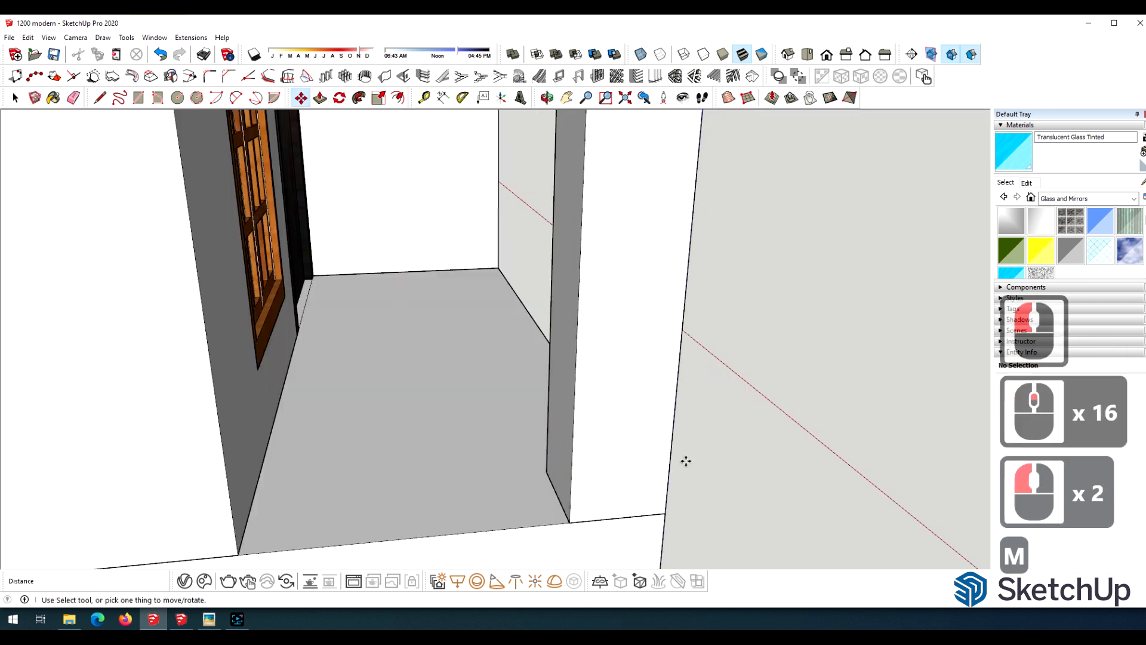
pyautogui.keyDown('ctrl'); pyautogui.click(570, 523); pyautogui.keyUp('ctrl')
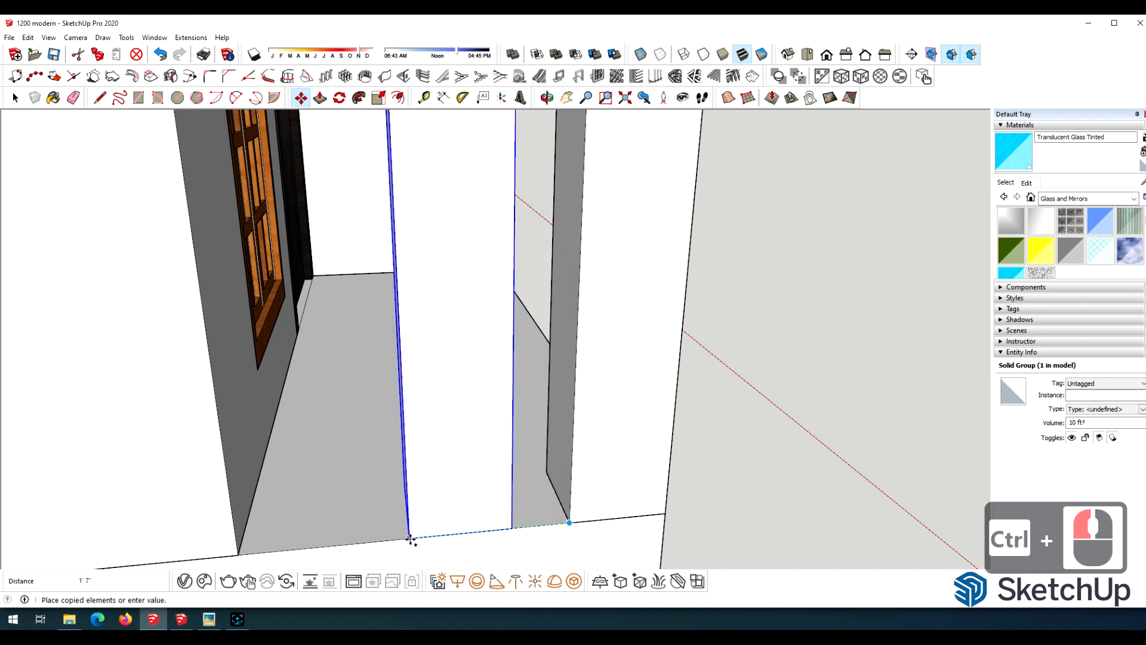
pyautogui.click(413, 539)
# Scale the copied porch column to a narrower width.
pyautogui.press('o')
pyautogui.moveTo(653, 456); pyautogui.dragTo(531, 427)
pyautogui.press('space')
pyautogui.click(380, 339)
pyautogui.press('s')
pyautogui.scroll(-4, 471, 464)
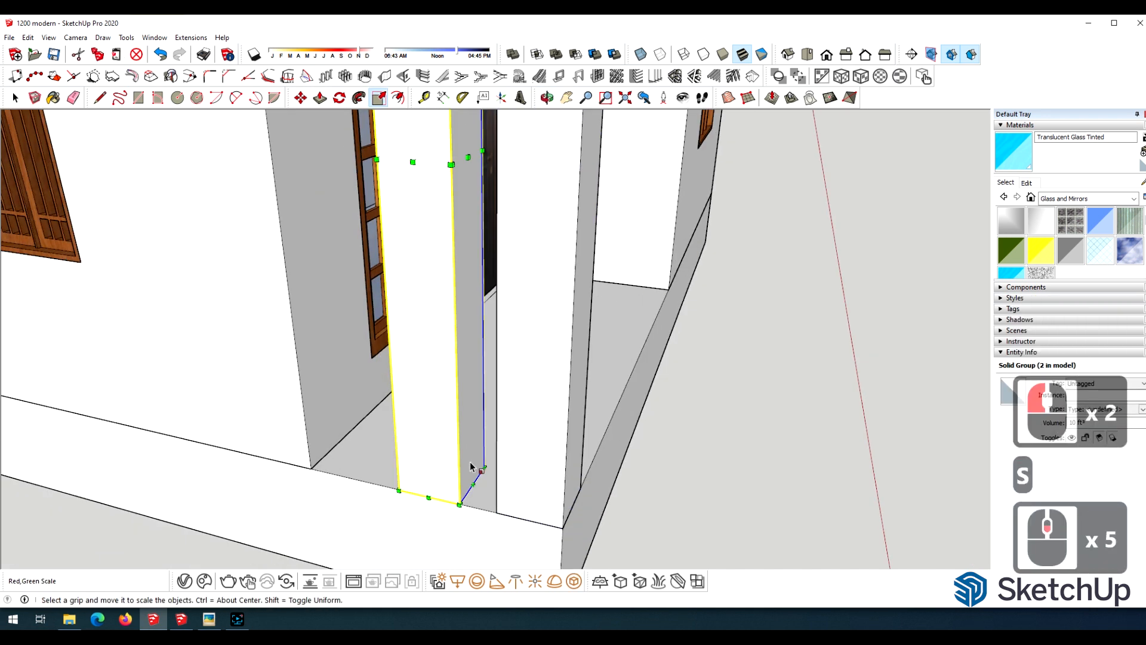
pyautogui.scroll(-2, 472, 464)
pyautogui.click(467, 214)
pyautogui.click(435, 486)
pyautogui.scroll(-17, 504, 425)
pyautogui.press('space')
pyautogui.click(654, 421)
# Copy the corner column about 7' 3" out onto the ground in front of the porch.
pyautogui.scroll(-5, 655, 421)
pyautogui.scroll(12, 391, 311)
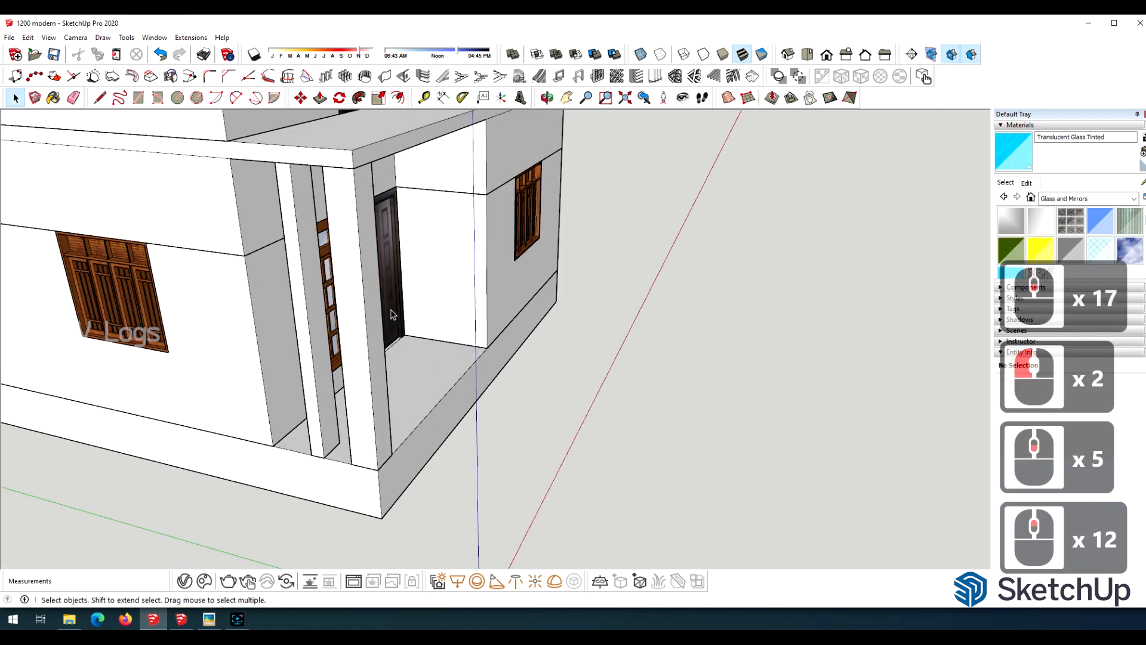
pyautogui.press('m')
pyautogui.keyDown('ctrl'); pyautogui.click(377, 467); pyautogui.keyUp('ctrl')
pyautogui.scroll(-9, 489, 529)
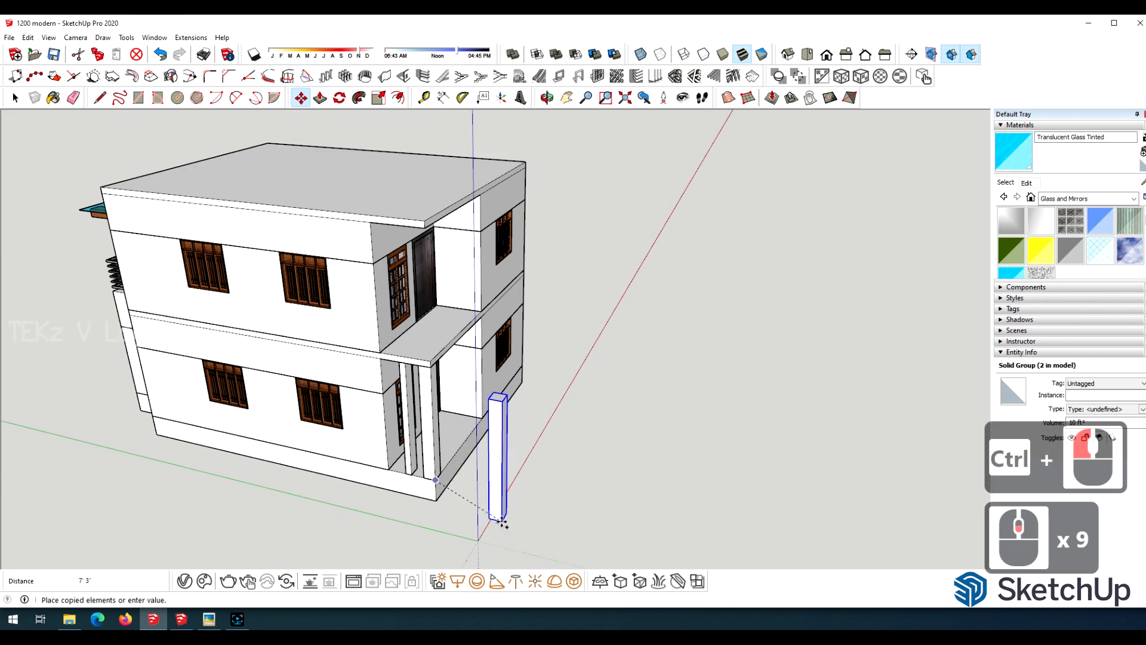
pyautogui.click(505, 521)
# Draw a ground rectangle around the house, reaching out past the free-standing front column.
pyautogui.scroll(8, 504, 521)
pyautogui.scroll(-10, 461, 481)
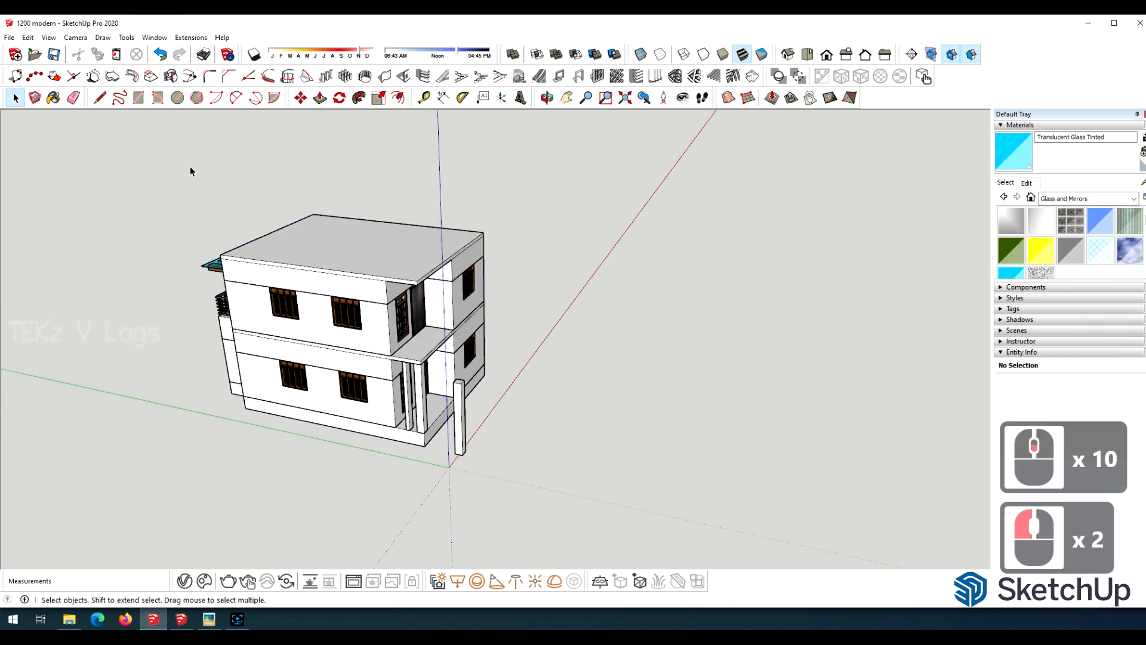
pyautogui.scroll(-7, 654, 371)
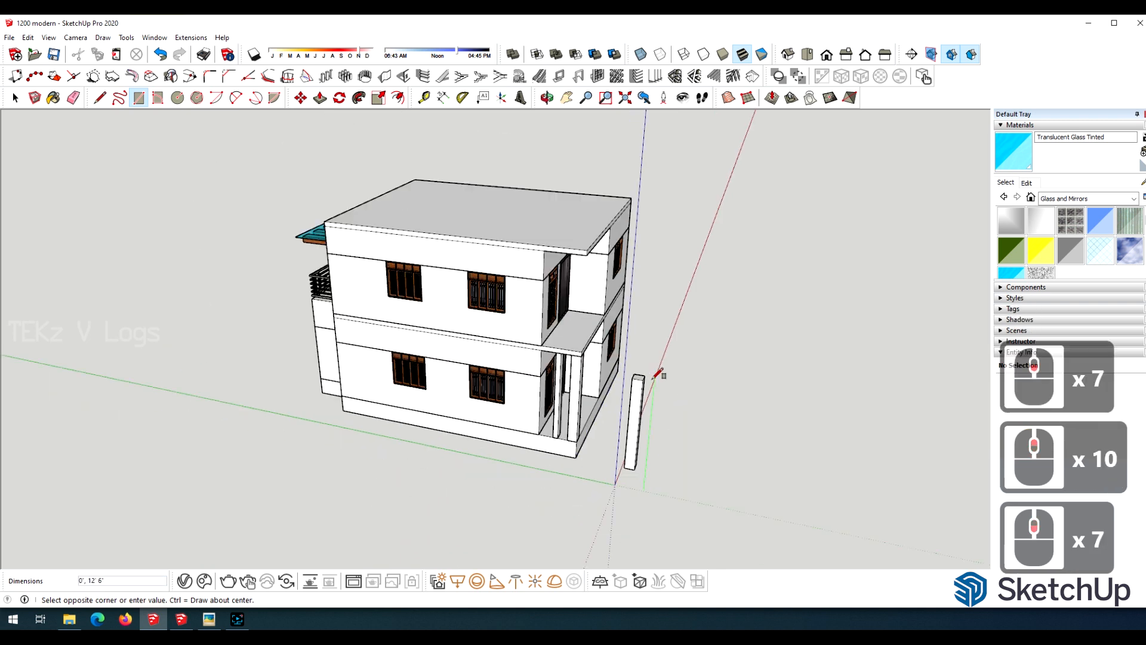
pyautogui.press('o')
pyautogui.moveTo(310, 317); pyautogui.dragTo(550, 346)
pyautogui.scroll(-5, 550, 346)
pyautogui.press('r')
pyautogui.click(333, 418)
# Move the free-standing column to the ground rectangle's front edge, in line with the porch plinth's outer corner.
pyautogui.press('o')
pyautogui.moveTo(687, 414); pyautogui.dragTo(189, 343)
pyautogui.scroll(11, 567, 454)
pyautogui.scroll(-5, 567, 453)
pyautogui.moveTo(567, 472); pyautogui.dragTo(454, 471)
pyautogui.scroll(9, 449, 472)
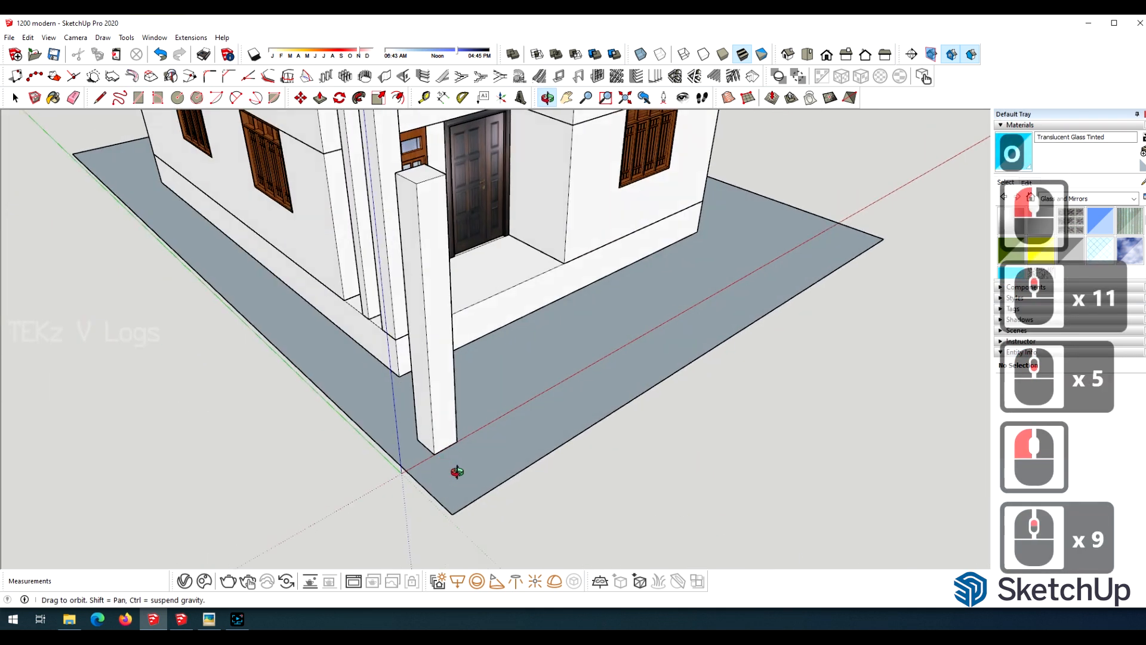
pyautogui.press('m')
pyautogui.scroll(9, 442, 453)
pyautogui.click(617, 476)
pyautogui.click(652, 451)
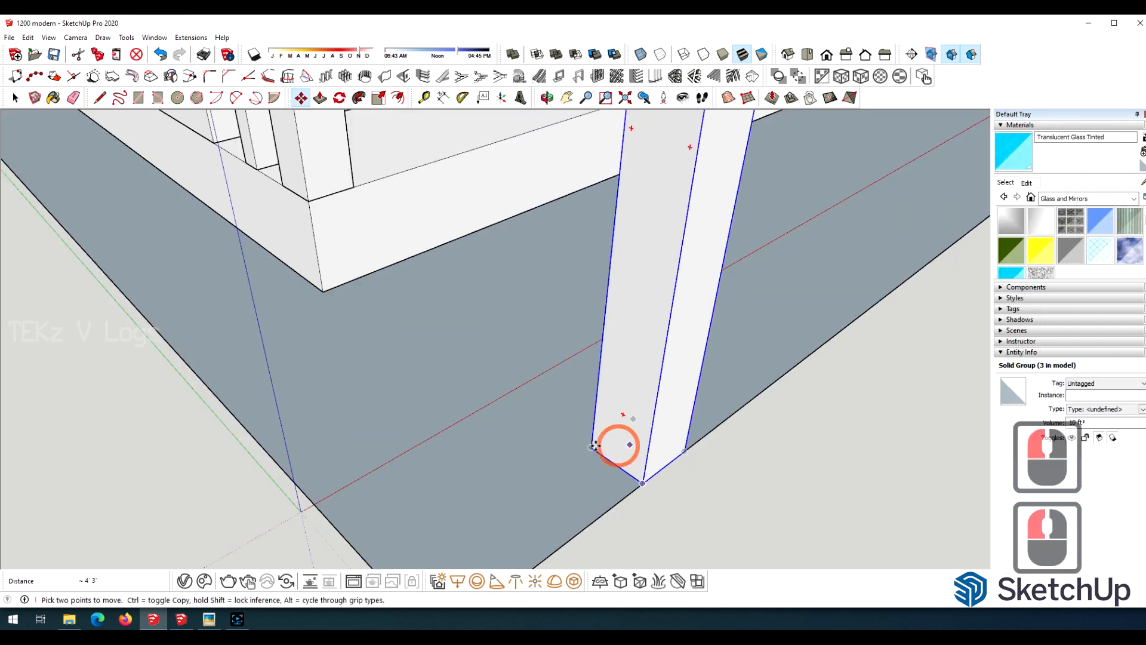
pyautogui.click(592, 447)
pyautogui.click(323, 291)
pyautogui.click(348, 309)
pyautogui.click(611, 507)
# Copy the front column along the ground's front edge to stand near the inner side of the porch.
pyautogui.scroll(-9, 394, 412)
pyautogui.scroll(-9, 453, 410)
pyautogui.scroll(15, 344, 261)
pyautogui.keyDown('ctrl'); pyautogui.click(173, 516); pyautogui.keyUp('ctrl')
pyautogui.click(383, 415)
pyautogui.press('space')
pyautogui.click(382, 414)
# Inside the lower house group, extend the porch slab's top edge about 1' 6" past the wall corner and split the slab's front face there.
pyautogui.press('o')
pyautogui.moveTo(382, 415); pyautogui.dragTo(423, 256)
pyautogui.scroll(-7, 302, 179)
pyautogui.scroll(10, 478, 232)
pyautogui.scroll(4, 477, 233)
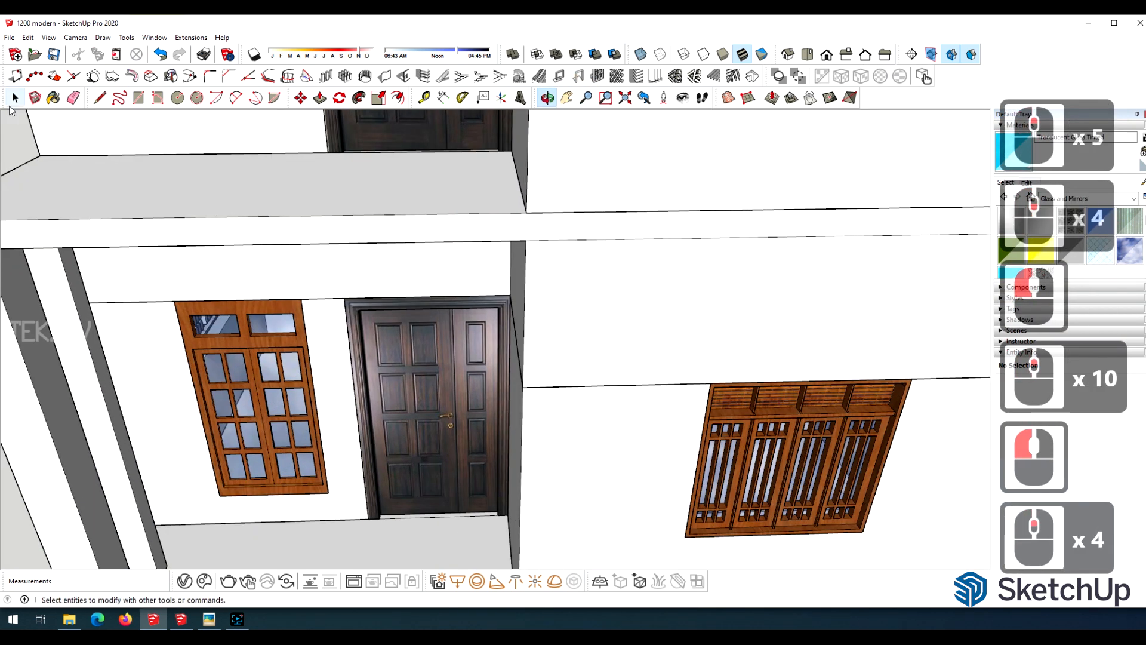
pyautogui.scroll(5, 472, 227)
pyautogui.press('space')
pyautogui.click(471, 230)
pyautogui.scroll(4, 470, 230)
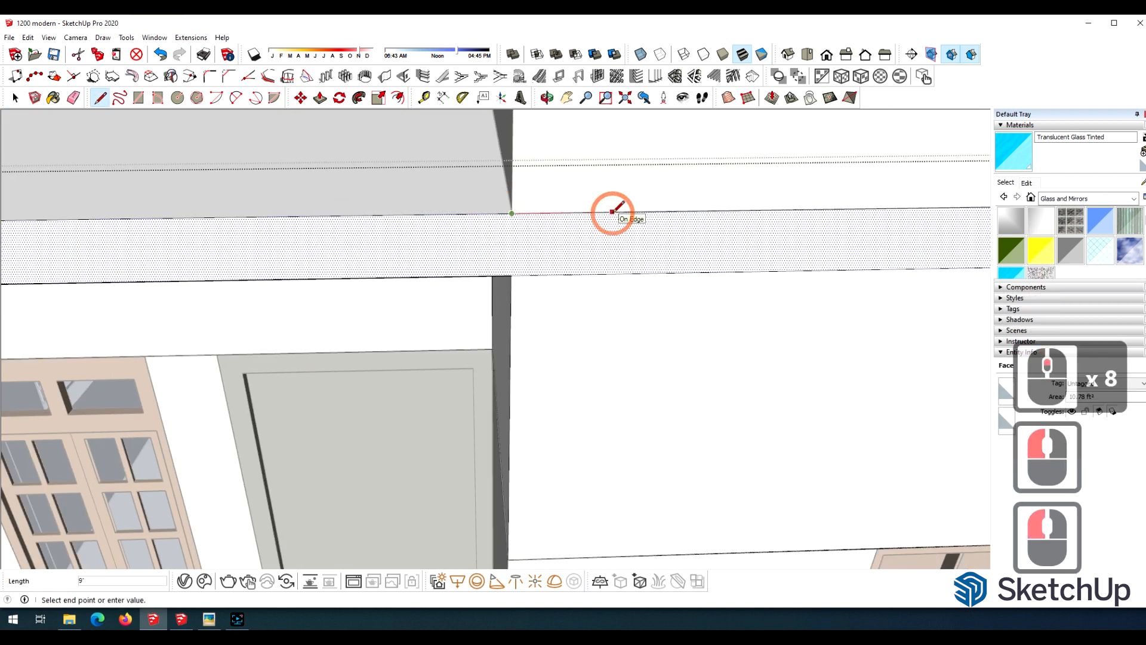
pyautogui.click(709, 211)
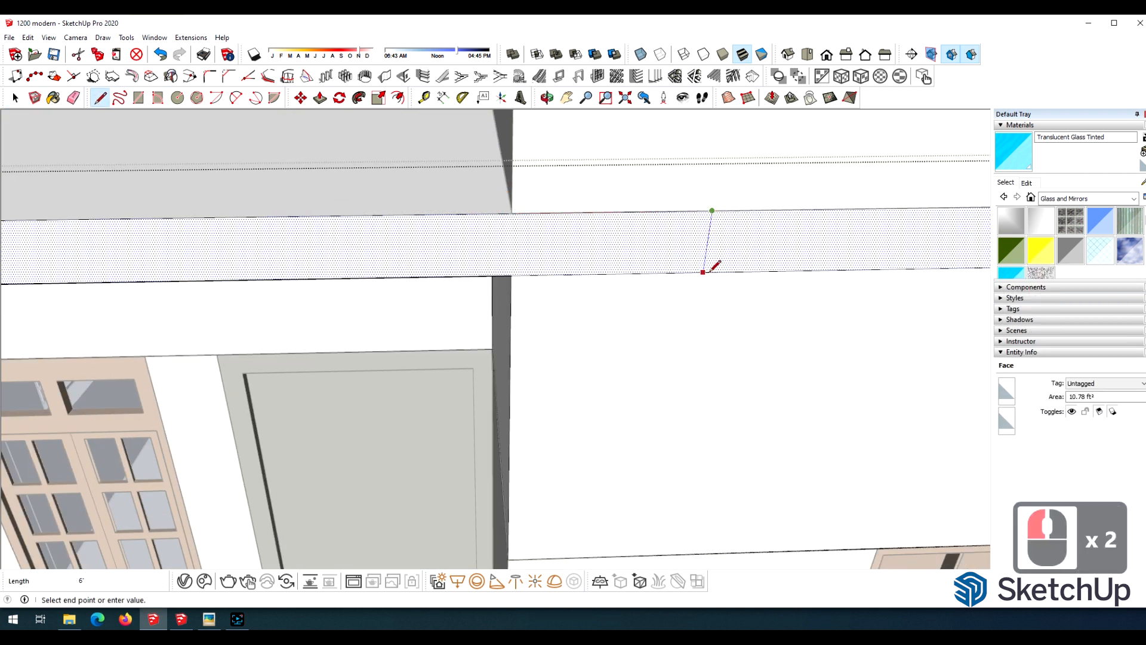
pyautogui.click(714, 265)
# Hide the porch slab's top front edge together with its short extension past the wall corner.
pyautogui.scroll(-12, 714, 265)
pyautogui.press('space')
pyautogui.click(443, 294)
pyautogui.scroll(4, 443, 295)
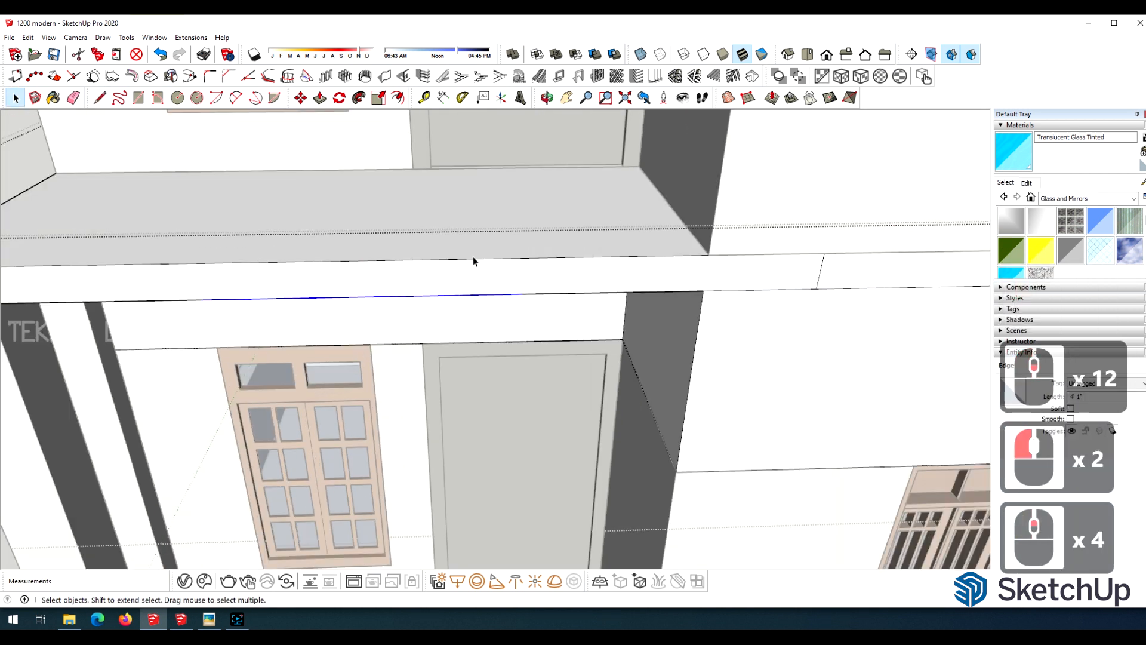
pyautogui.keyDown('ctrl'); pyautogui.click(744, 255); pyautogui.keyUp('ctrl')
pyautogui.keyDown('ctrl'); pyautogui.click(742, 255); pyautogui.keyUp('ctrl')
pyautogui.click(737, 257)
pyautogui.click(734, 255)
pyautogui.click(698, 256)
pyautogui.click(714, 265)
pyautogui.scroll(-4, 714, 264)
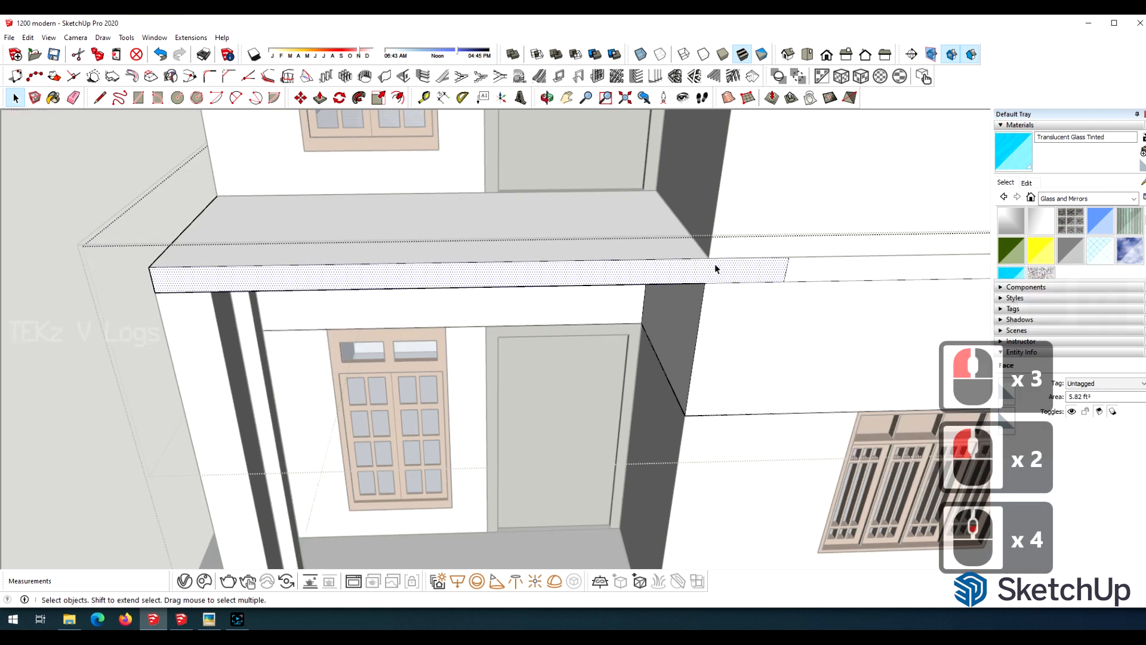
pyautogui.scroll(4, 598, 249)
pyautogui.click(767, 264)
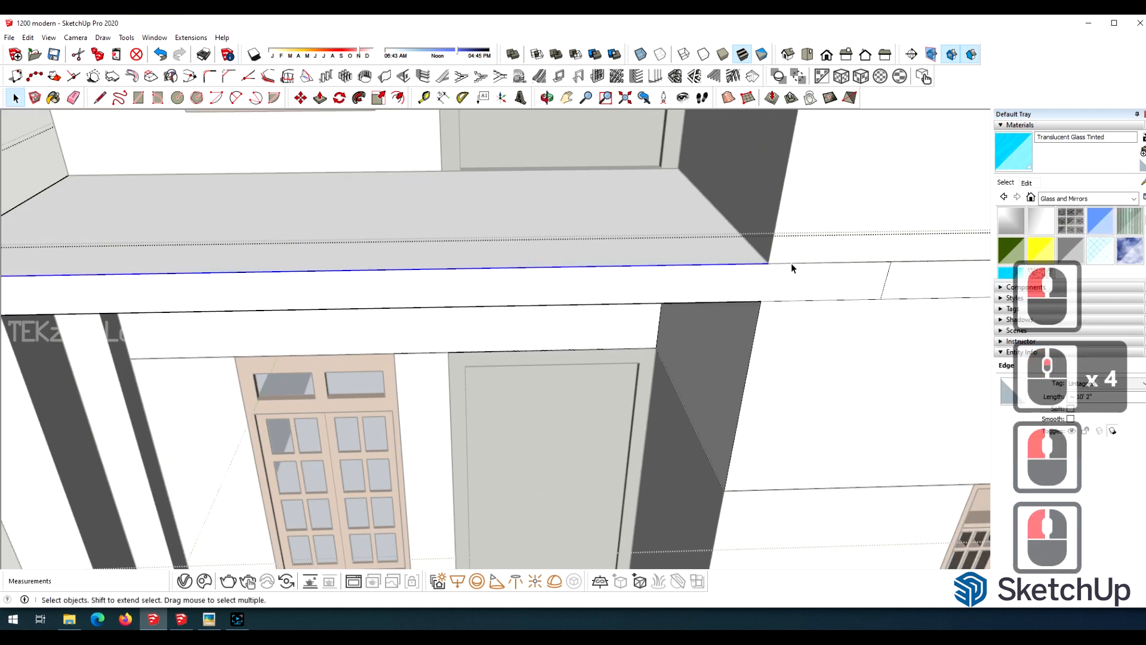
pyautogui.keyDown('ctrl'); pyautogui.click(787, 266); pyautogui.keyUp('ctrl')
pyautogui.scroll(3, 790, 267)
pyautogui.rightClick(784, 267)
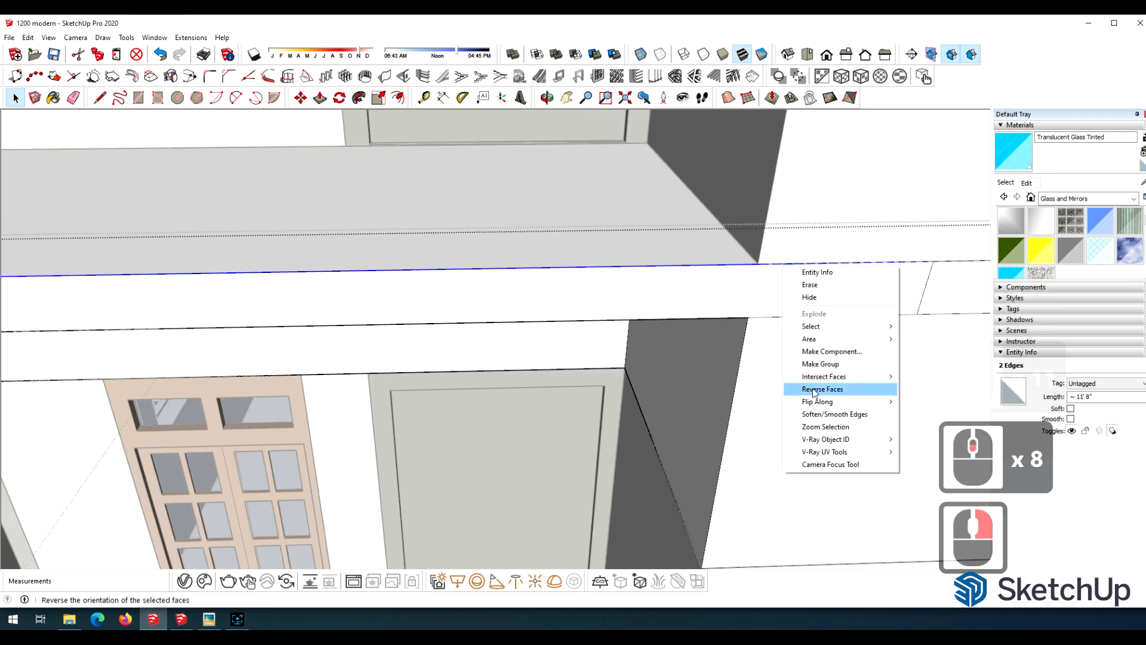
pyautogui.click(810, 298)
# Pull the split front face of the porch slab outward to cover the two front columns.
pyautogui.scroll(-2, 645, 319)
pyautogui.click(627, 331)
pyautogui.scroll(-9, 732, 323)
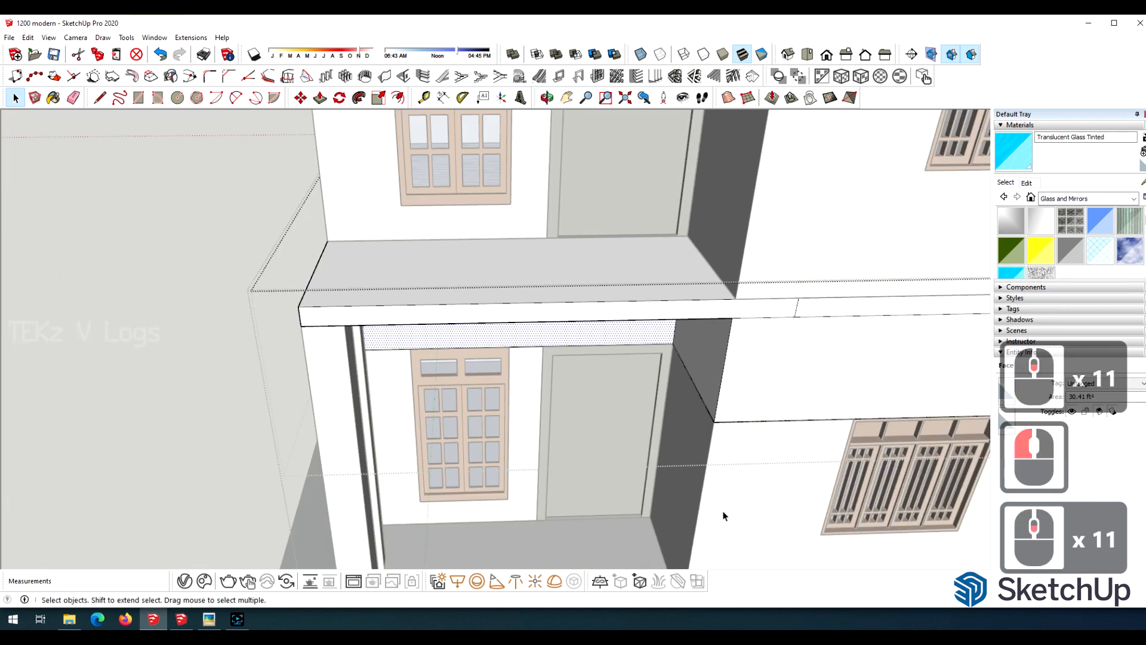
pyautogui.scroll(-4, 197, 209)
pyautogui.click(8, 114)
pyautogui.doubleClick(351, 271)
pyautogui.tripleClick(350, 271)
pyautogui.doubleClick(351, 271)
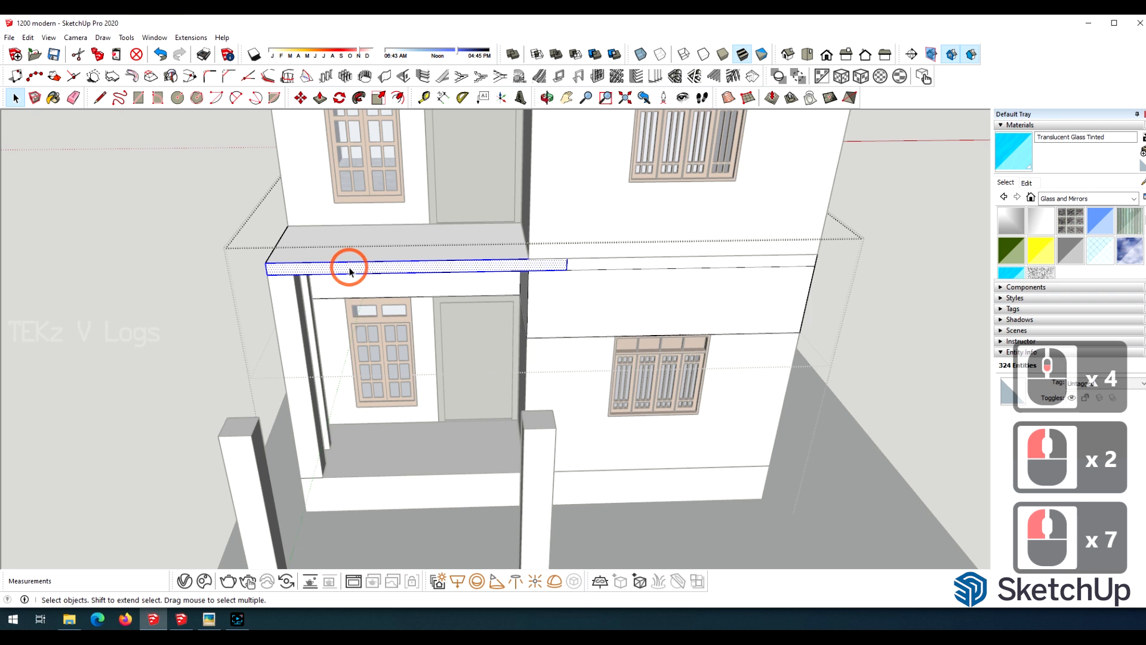
pyautogui.scroll(-5, 457, 262)
pyautogui.click(457, 264)
pyautogui.click(499, 329)
# Close the house group and scale both front columns up to the underside of the extended porch slab.
pyautogui.scroll(5, 499, 329)
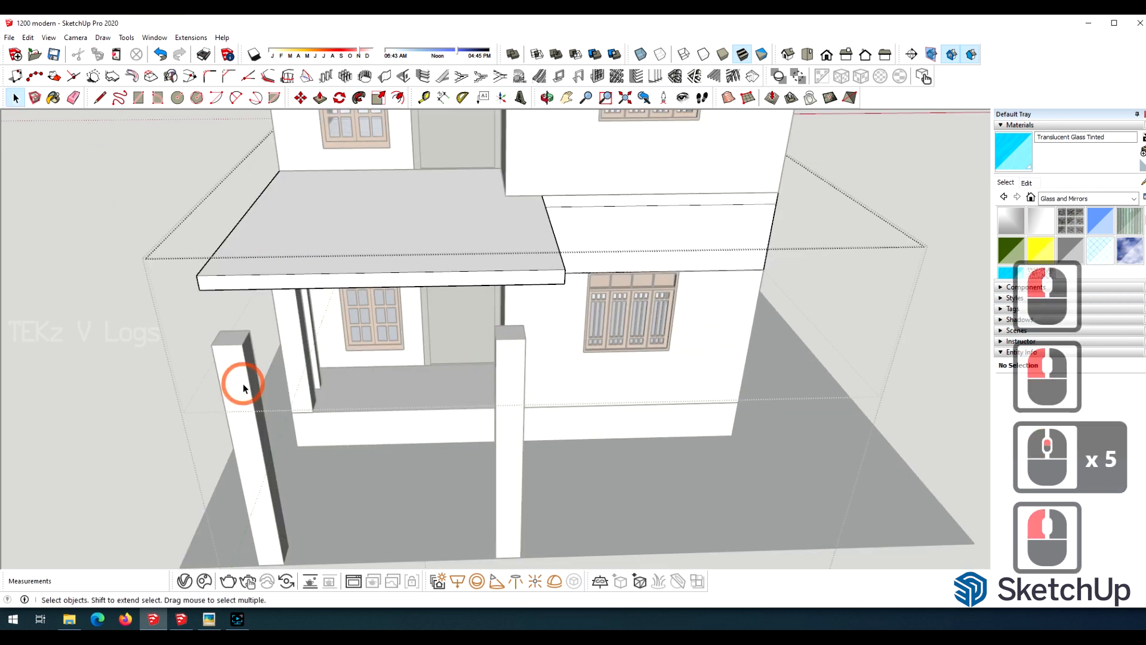
pyautogui.click(220, 372)
pyautogui.click(95, 325)
pyautogui.click(96, 324)
pyautogui.click(237, 352)
pyautogui.scroll(4, 239, 349)
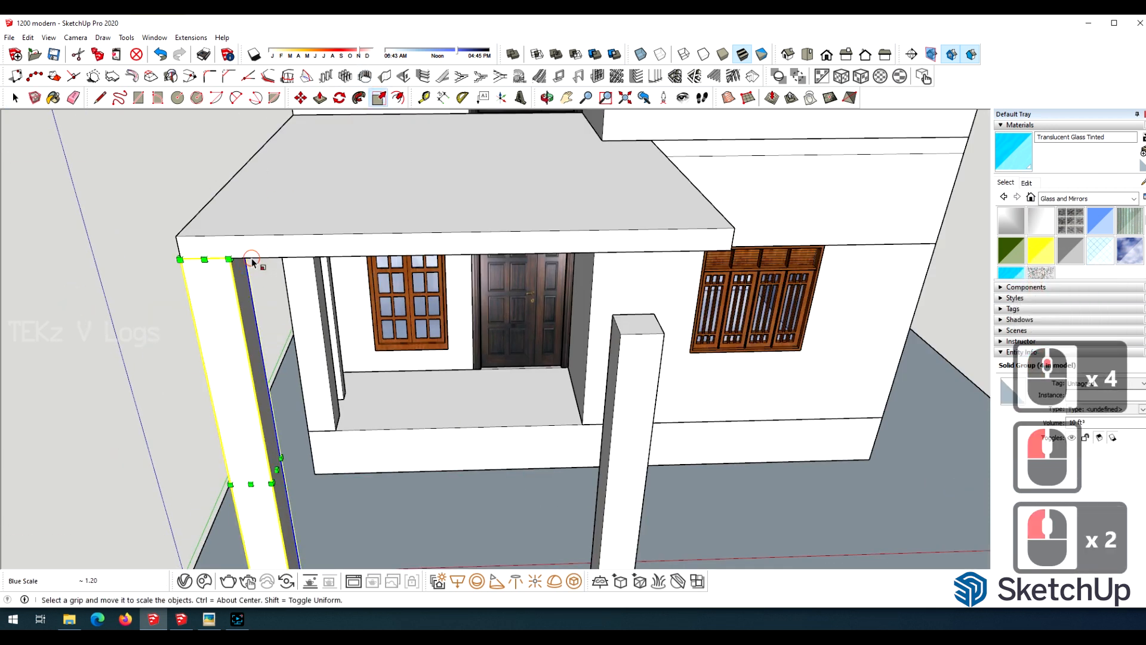
pyautogui.click(638, 324)
pyautogui.click(635, 249)
pyautogui.scroll(-10, 385, 207)
# Move the inner front column sideways, closer to the end of the porch slab.
pyautogui.click(547, 98)
pyautogui.moveTo(633, 197); pyautogui.dragTo(697, 113)
pyautogui.scroll(5, 617, 220)
pyautogui.scroll(4, 592, 264)
pyautogui.scroll(-5, 592, 264)
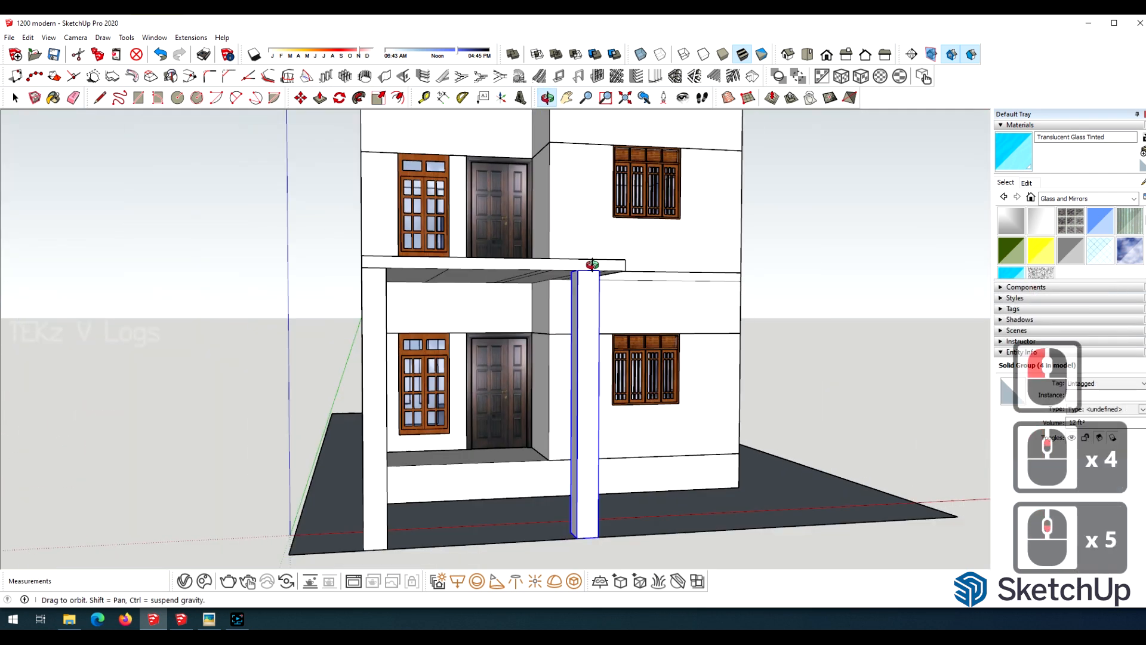
pyautogui.scroll(10, 592, 265)
pyautogui.scroll(-6, 592, 265)
pyautogui.press('m')
pyautogui.scroll(-10, 406, 276)
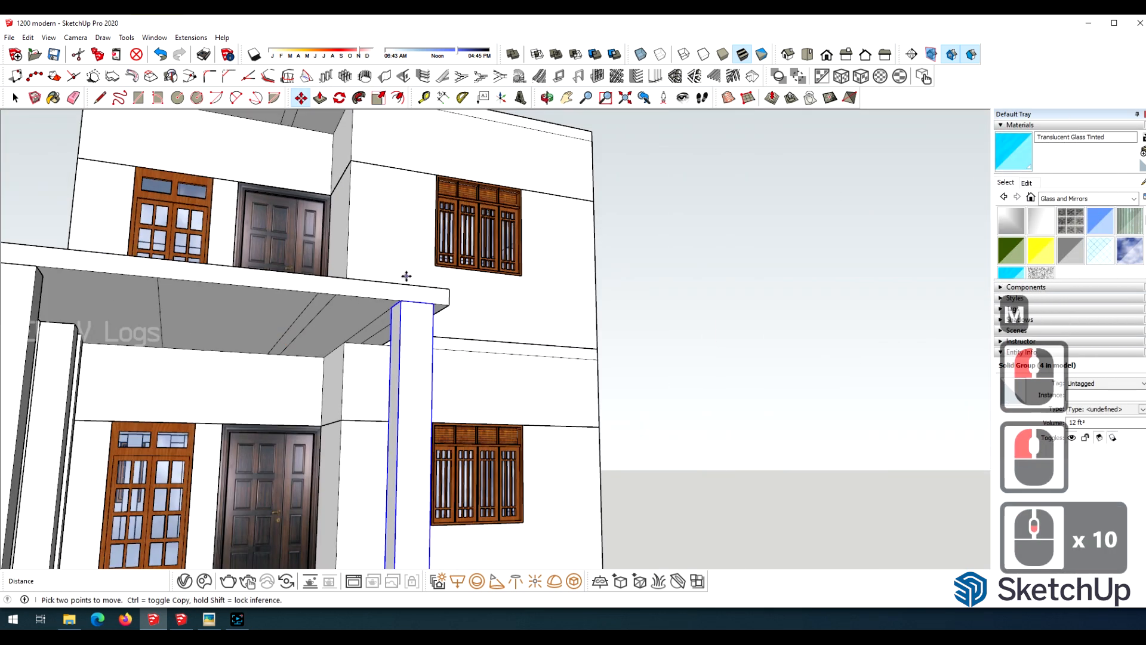
# Open the lower house group, delete the leftover edges on the porch slab's underside and close the group.
pyautogui.scroll(5, 406, 276)
pyautogui.press('space')
pyautogui.doubleClick(359, 294)
pyautogui.click(368, 309)
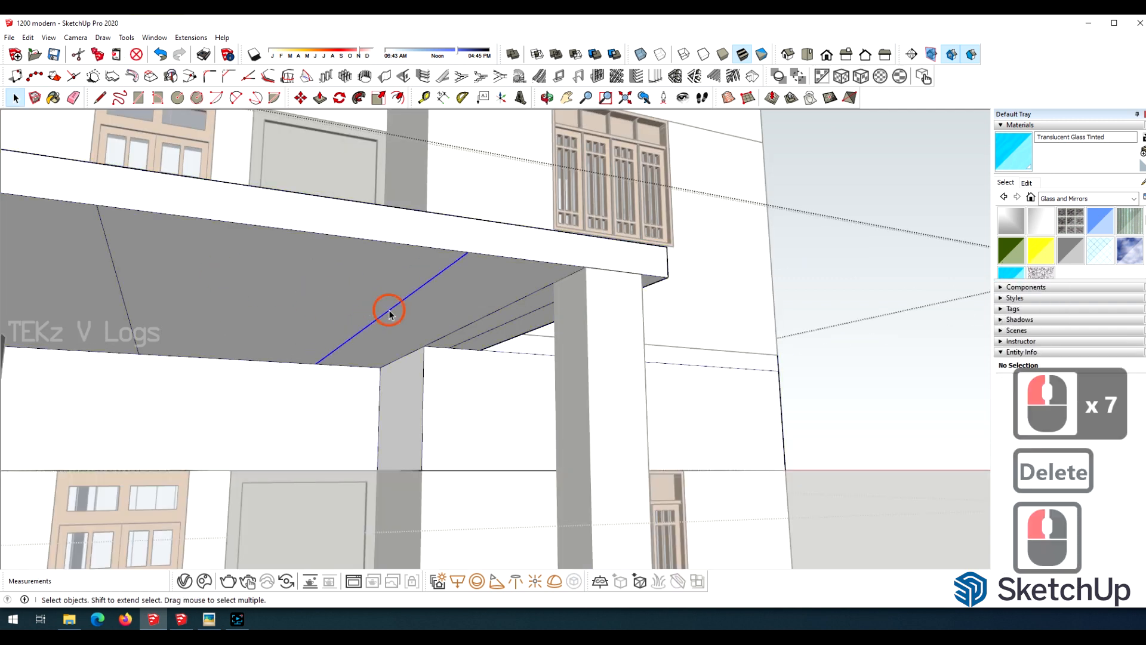
pyautogui.click(517, 331)
pyautogui.press('Delete')
pyautogui.click(514, 324)
pyautogui.press('Delete')
pyautogui.scroll(-7, 397, 355)
pyautogui.tripleClick(893, 376)
# Push the porch slab's end face in about 6" so it sits flush with the inner front column.
pyautogui.press('o')
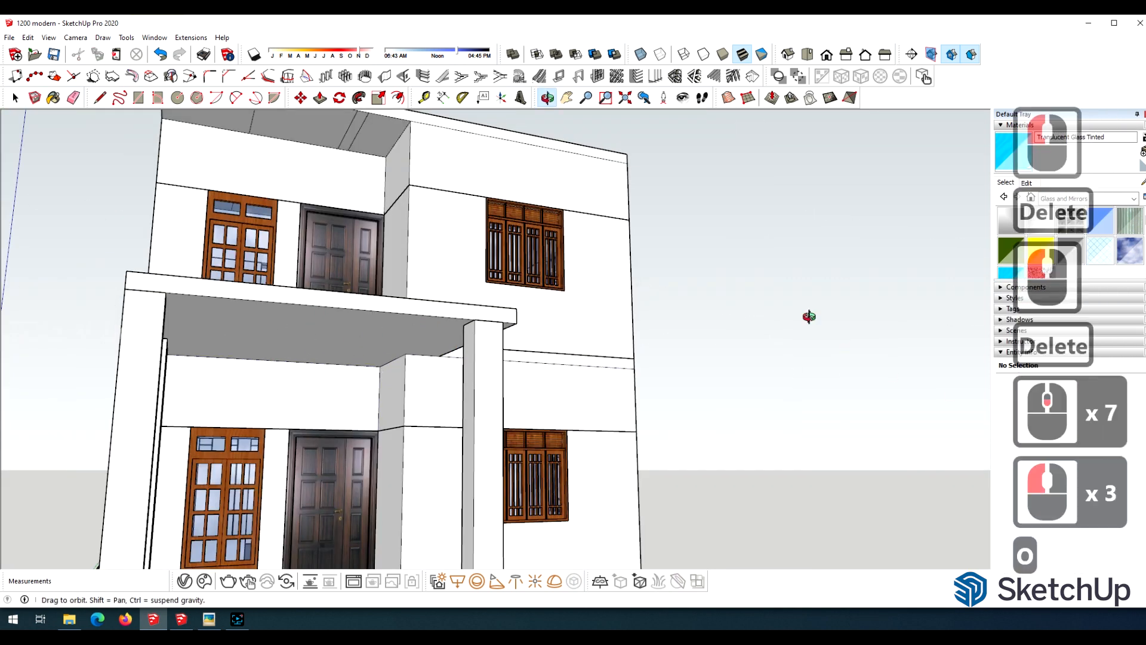
pyautogui.moveTo(809, 317); pyautogui.dragTo(597, 383)
pyautogui.click(15, 97)
pyautogui.doubleClick(478, 319)
pyautogui.tripleClick(478, 319)
pyautogui.press('p')
pyautogui.click(479, 320)
pyautogui.click(410, 409)
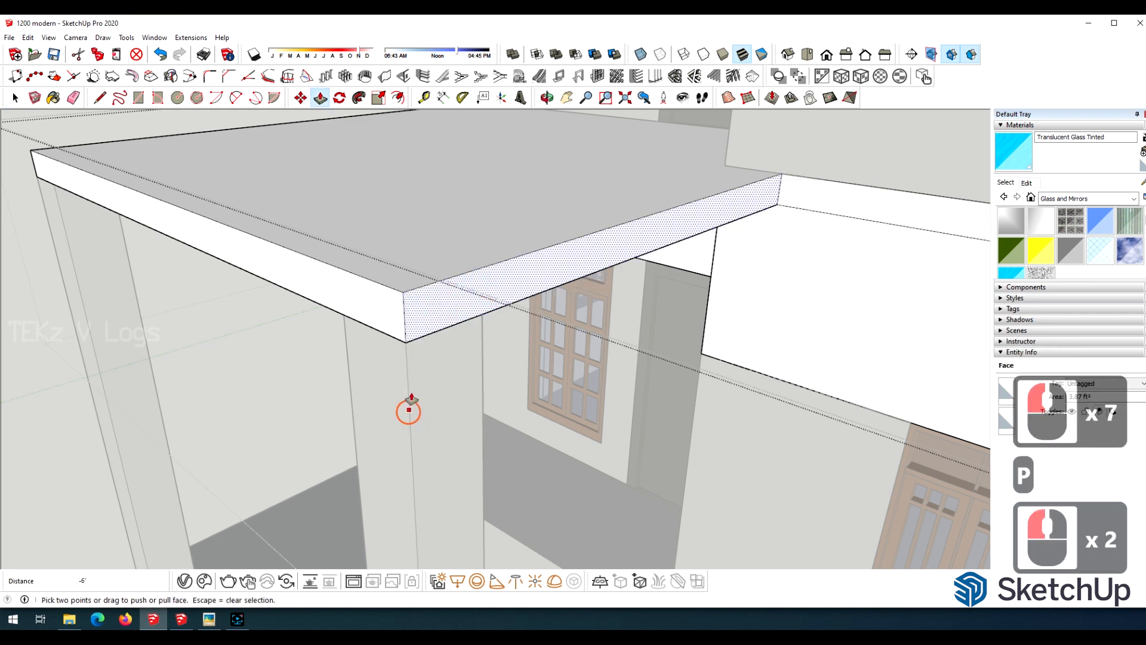
# Split the upper roof slab's front face at the wall corner and push the part above the balcony door back about 4' 2".
pyautogui.press('o')
pyautogui.moveTo(412, 406); pyautogui.dragTo(438, 252)
pyautogui.scroll(10, 486, 305)
pyautogui.press('space')
pyautogui.press('l')
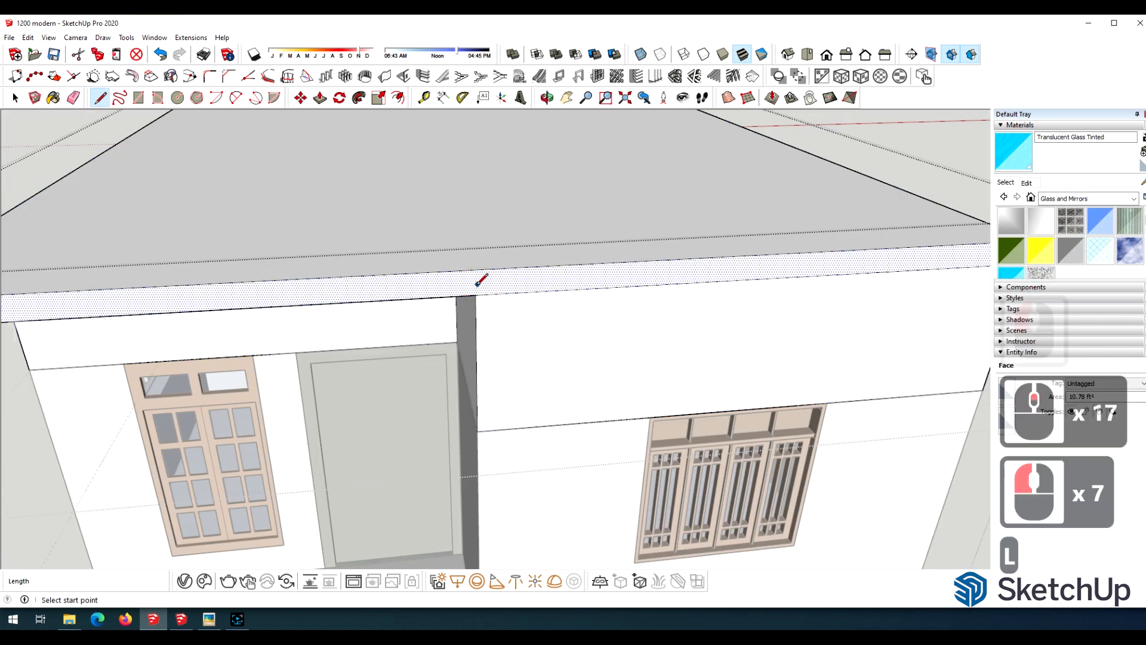
pyautogui.scroll(-5, 647, 289)
pyautogui.press('p')
pyautogui.click(342, 296)
pyautogui.click(525, 302)
pyautogui.scroll(-5, 579, 233)
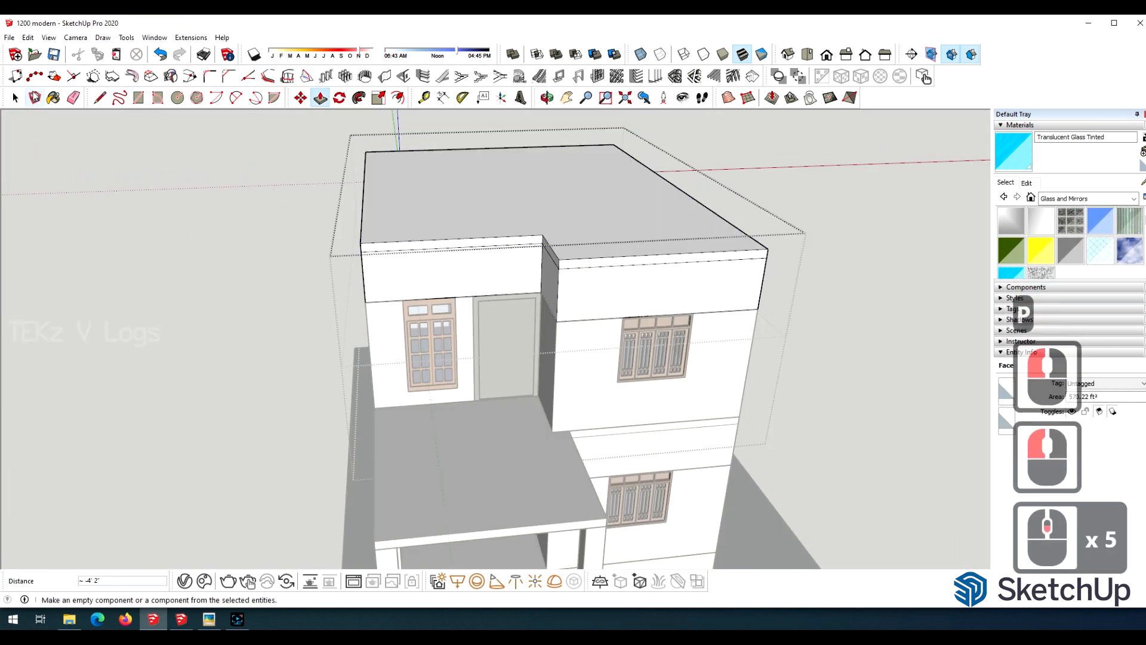
# Draw a strip-shaped rectangle about 10' 2" wide on the balcony wall above the upper door and window.
pyautogui.click(15, 98)
pyautogui.click(257, 212)
pyautogui.scroll(5, 379, 266)
pyautogui.moveTo(380, 266); pyautogui.dragTo(310, 251, button='middle')
pyautogui.scroll(-4, 310, 251)
pyautogui.click(28, 251)
pyautogui.moveTo(28, 251); pyautogui.dragTo(305, 234, button='middle')
pyautogui.scroll(4, 209, 186)
pyautogui.scroll(5, 306, 233)
pyautogui.press('r')
pyautogui.click(708, 264)
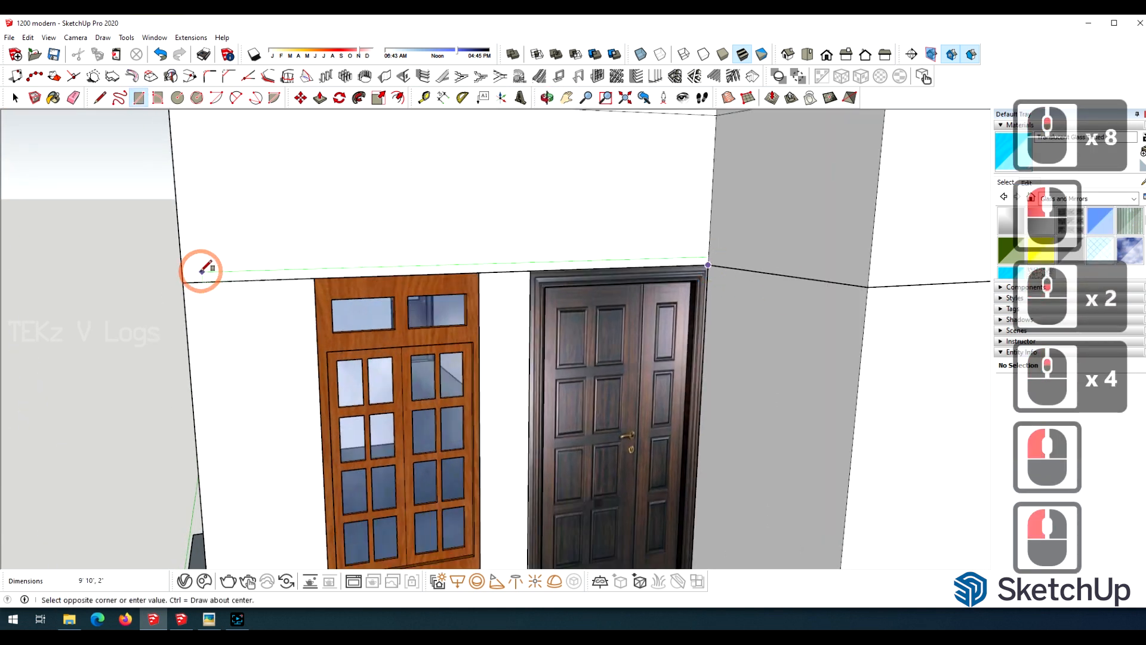
pyautogui.click(180, 244)
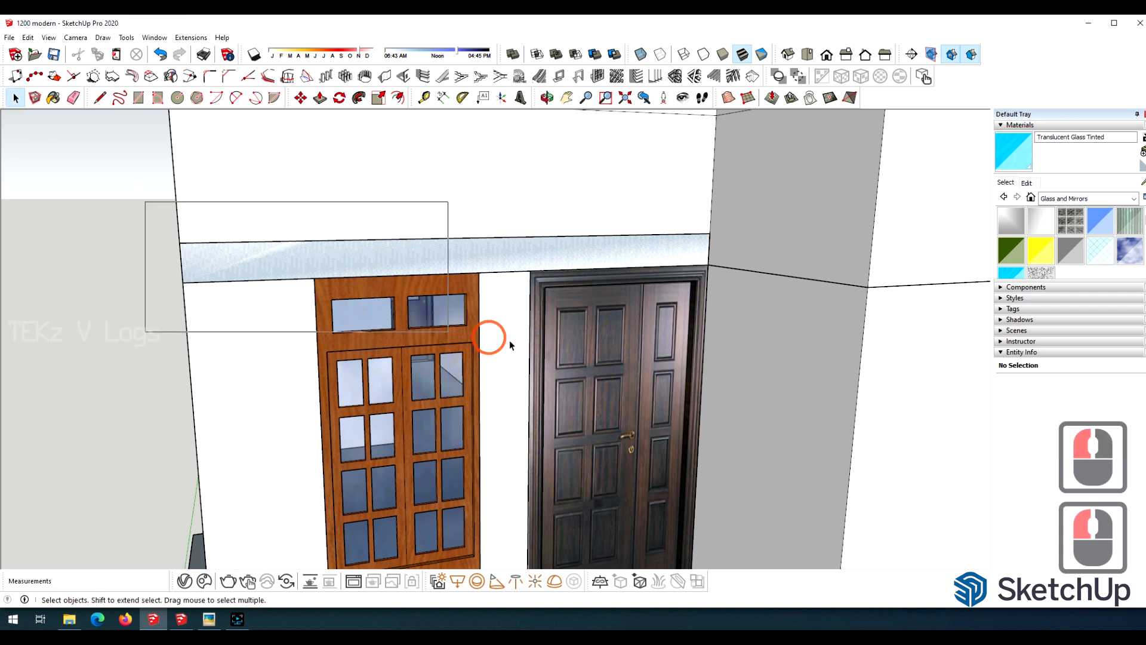
# Group the strip above the balcony door and window and open the new group with its face selected.
pyautogui.moveTo(511, 345); pyautogui.dragTo(738, 358)
pyautogui.rightClick(504, 256)
pyautogui.click(552, 370)
pyautogui.doubleClick(383, 260)
pyautogui.click(378, 261)
# Pull the strip out flush with the front wall and a further 2' beyond it to form the canopy.
pyautogui.scroll(-16, 412, 285)
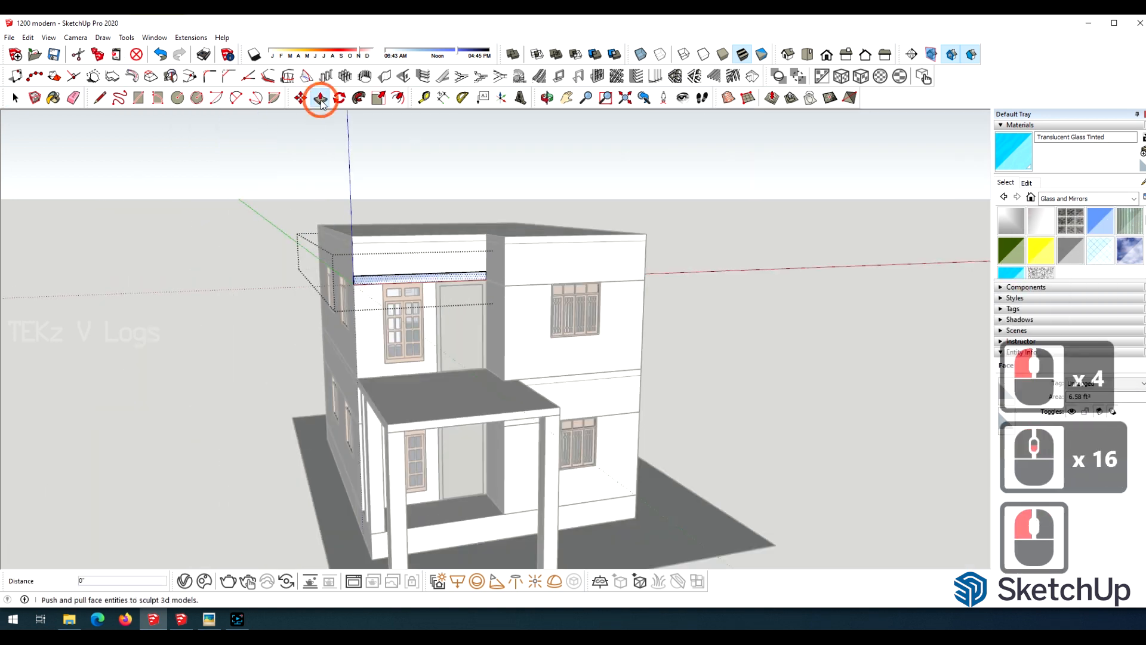
pyautogui.scroll(11, 467, 295)
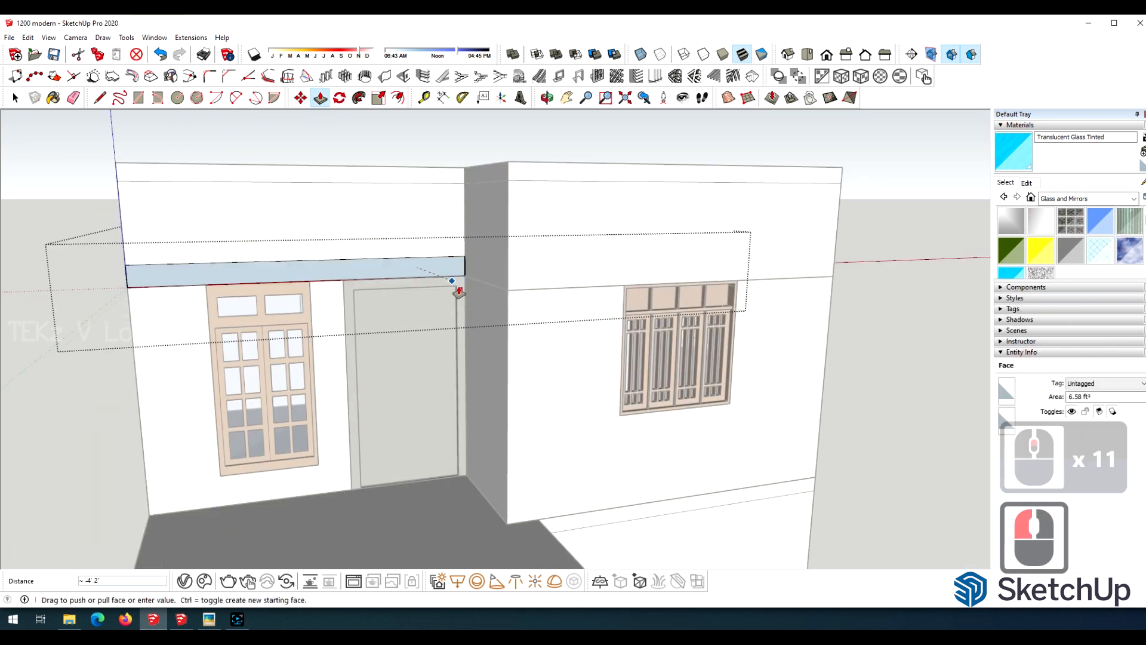
pyautogui.click(509, 222)
pyautogui.scroll(10, 371, 262)
pyautogui.scroll(-14, 889, 290)
pyautogui.scroll(-5, 889, 291)
pyautogui.scroll(4, 607, 302)
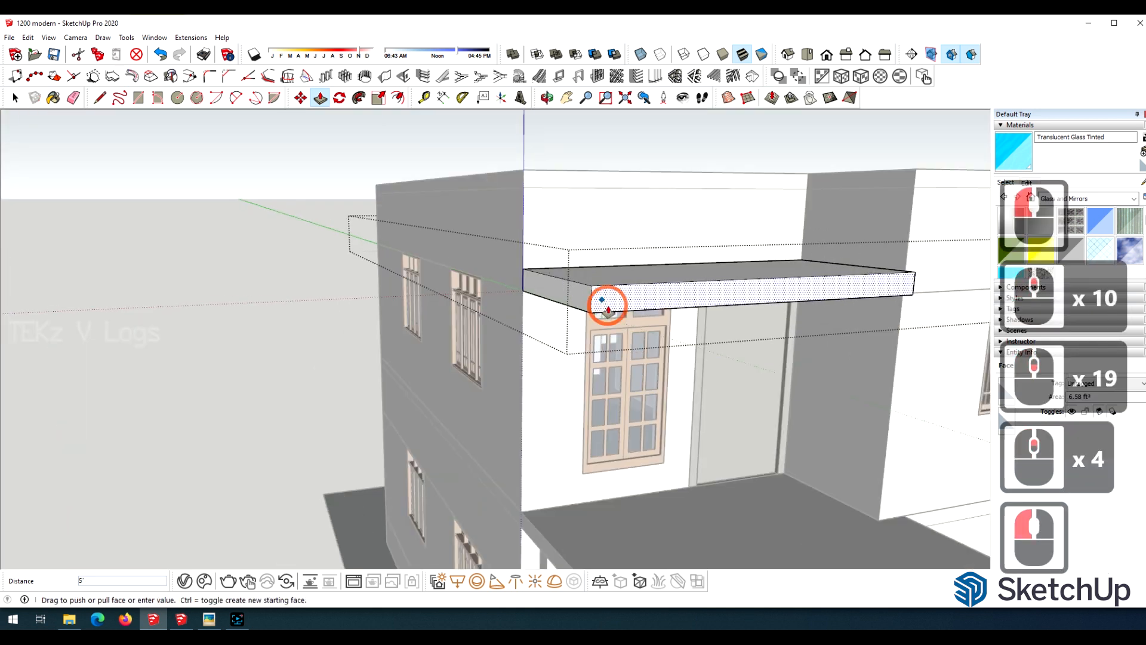
pyautogui.click(607, 304)
pyautogui.write("2'")
pyautogui.press('Return')
pyautogui.scroll(-6, 681, 190)
# Move the porch column at the plinth corner up so its top meets the canopy's underside at the front corner.
pyautogui.click(545, 96)
pyautogui.moveTo(683, 269); pyautogui.dragTo(854, 263)
pyautogui.scroll(-6, 693, 287)
pyautogui.scroll(9, 693, 287)
pyautogui.scroll(-4, 493, 245)
pyautogui.moveTo(599, 289); pyautogui.dragTo(567, 263)
pyautogui.scroll(3, 567, 262)
pyautogui.click(15, 98)
pyautogui.tripleClick(173, 440)
pyautogui.click(484, 463)
pyautogui.scroll(2, 484, 460)
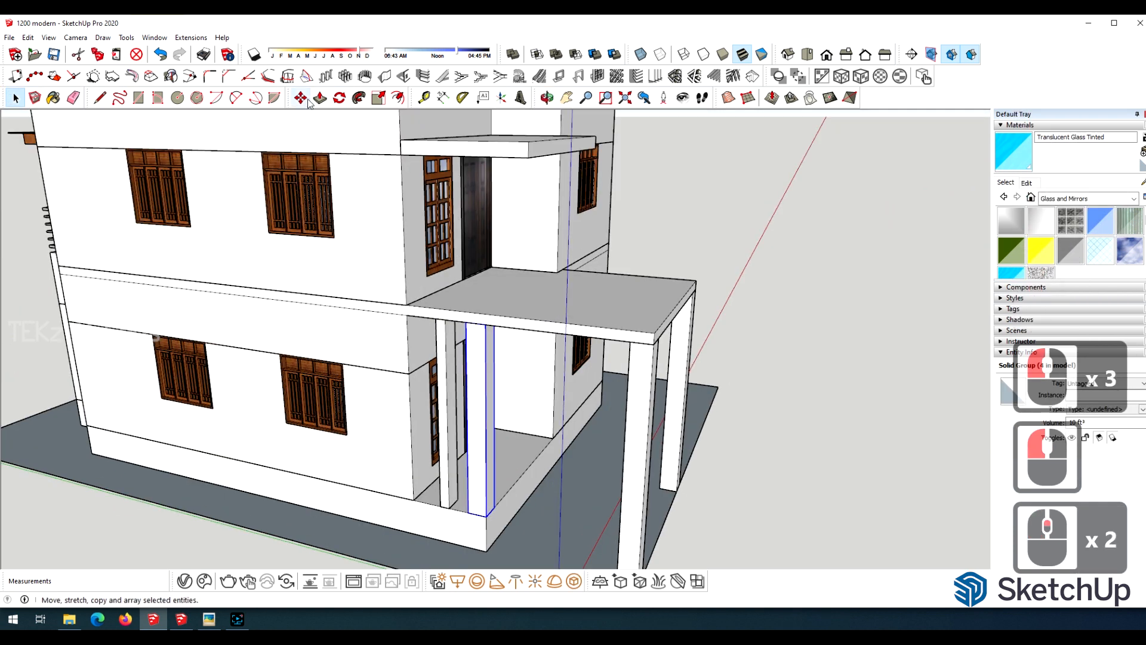
pyautogui.click(300, 97)
pyautogui.click(486, 324)
pyautogui.scroll(5, 513, 358)
pyautogui.scroll(-8, 512, 346)
# Scale the moved column downward so it reaches from the canopy to the base of the plinth.
pyautogui.scroll(6, 512, 370)
pyautogui.press('s')
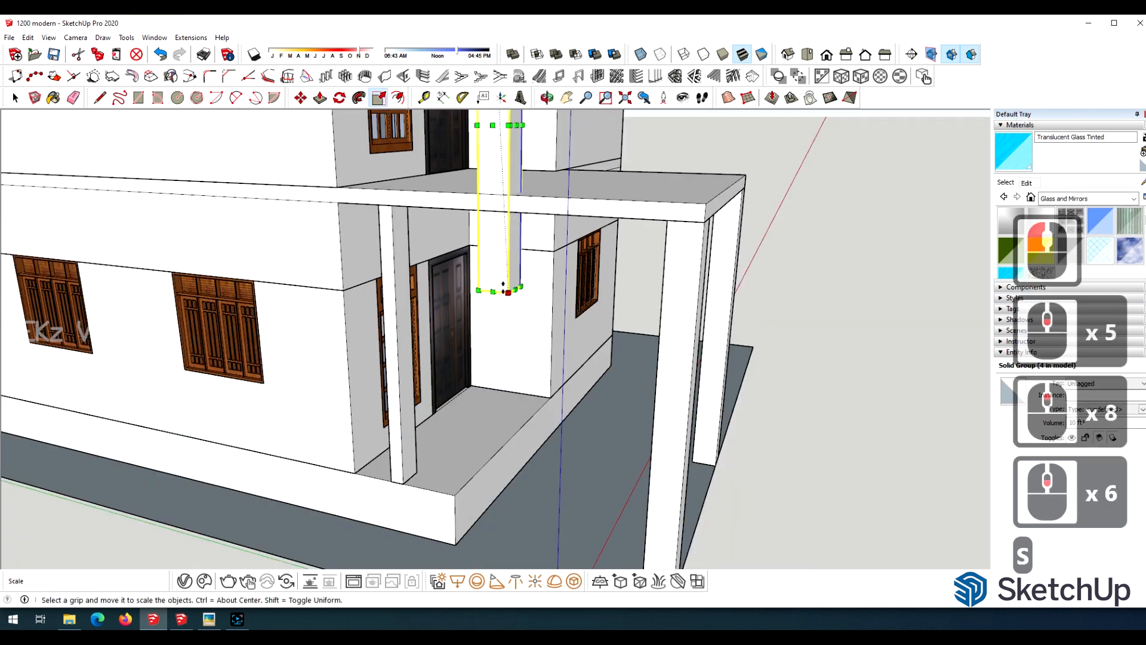
pyautogui.click(506, 288)
pyautogui.click(458, 538)
pyautogui.scroll(-6, 467, 412)
# Draw a vertical edge on the porch plinth's front face at the wall corner and divide it into three segments.
pyautogui.scroll(5, 477, 406)
pyautogui.scroll(-1, 597, 325)
pyautogui.press('o')
pyautogui.moveTo(651, 326); pyautogui.dragTo(472, 382)
pyautogui.scroll(-5, 537, 406)
pyautogui.scroll(10, 566, 423)
pyautogui.click(16, 103)
pyautogui.doubleClick(475, 352)
pyautogui.doubleClick(474, 351)
pyautogui.click(474, 351)
# Draw lines from the division points along the plinth face to its outer corner, splitting it into three horizontal strips.
pyautogui.scroll(4, 538, 338)
pyautogui.press('l')
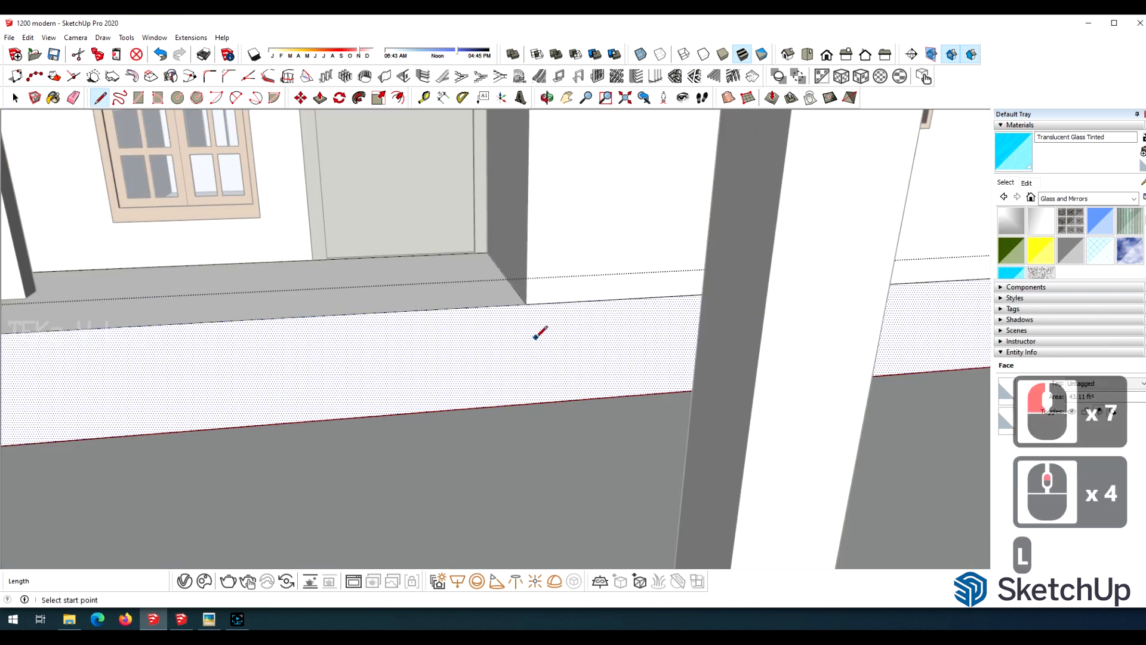
pyautogui.click(525, 404)
pyautogui.press('space')
pyautogui.rightClick(526, 360)
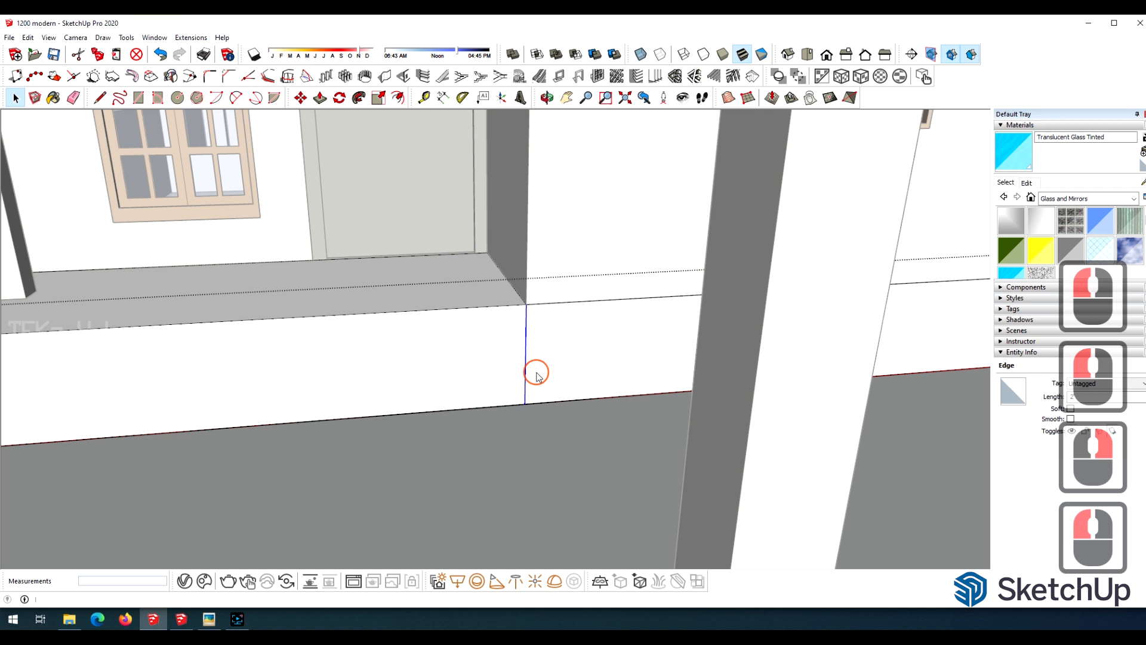
pyautogui.click(537, 372)
pyautogui.scroll(-5, 662, 308)
pyautogui.click(546, 98)
pyautogui.moveTo(1, 342); pyautogui.dragTo(260, 343)
pyautogui.moveTo(279, 346)
pyautogui.mouseDown()
pyautogui.moveTo(330, 304)
pyautogui.moveTo(279, 346)
pyautogui.moveTo(1, 325)
pyautogui.mouseUp()
pyautogui.scroll(16, 423, 325)
pyautogui.press('l')
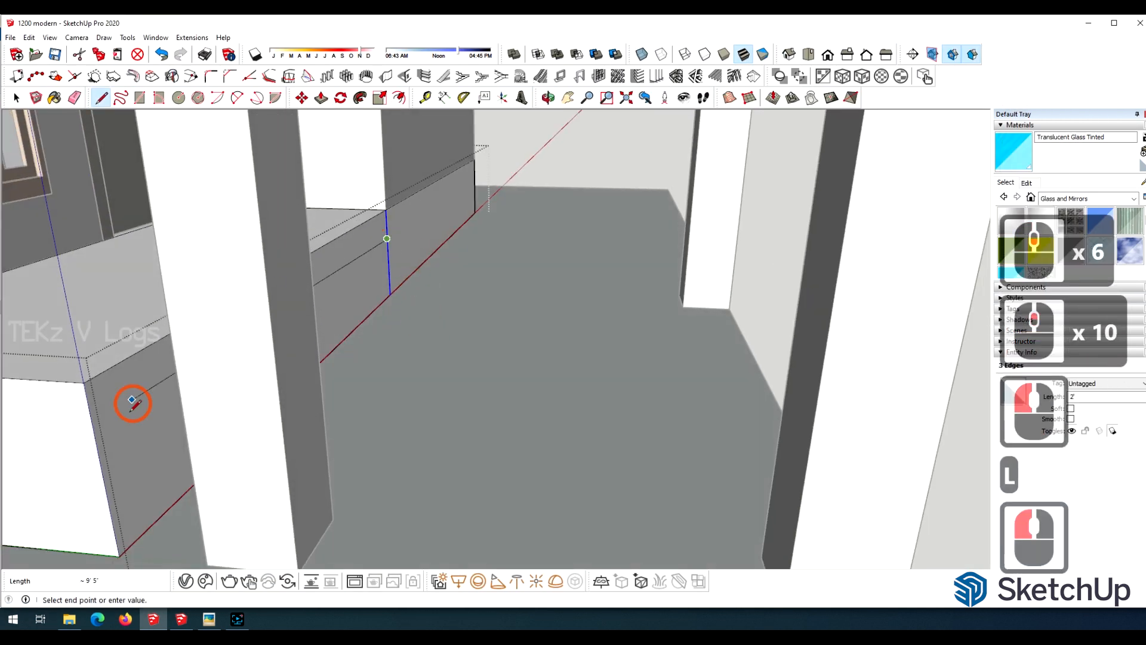
pyautogui.click(107, 491)
# Pull the plinth's lower strips forward by different depths to form the porch steps.
pyautogui.scroll(-6, 274, 321)
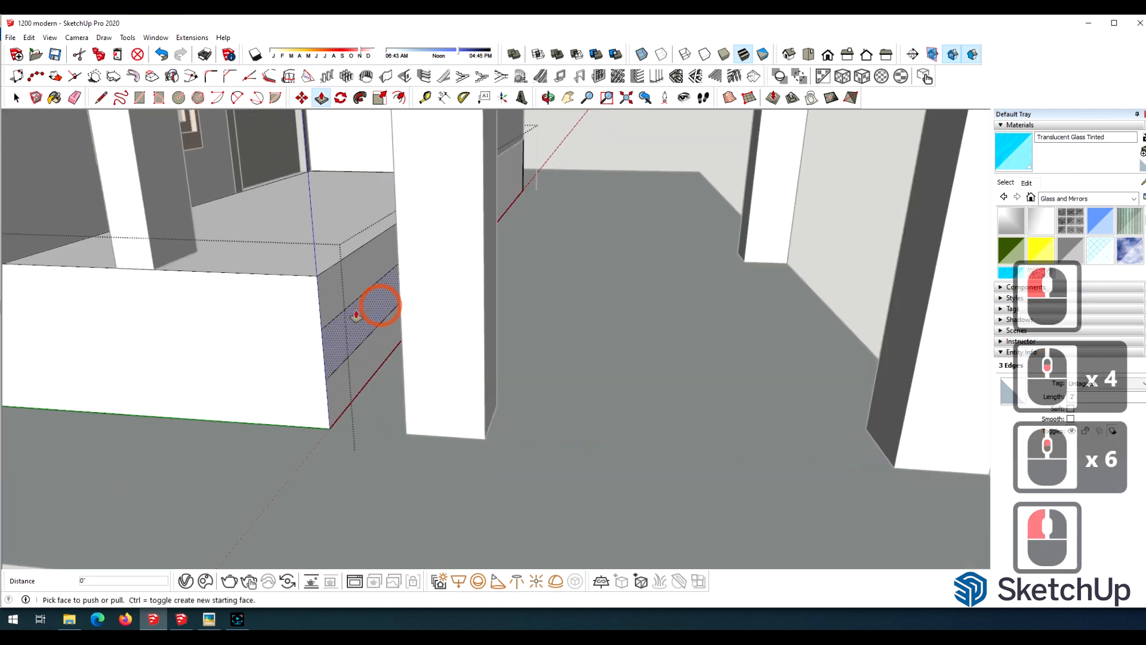
pyautogui.click(384, 356)
pyautogui.click(358, 391)
pyautogui.click(395, 410)
pyautogui.click(485, 431)
pyautogui.click(391, 361)
pyautogui.click(406, 412)
pyautogui.scroll(-10, 460, 427)
pyautogui.scroll(8, 382, 411)
pyautogui.press('space')
pyautogui.click(363, 415)
pyautogui.doubleClick(422, 462)
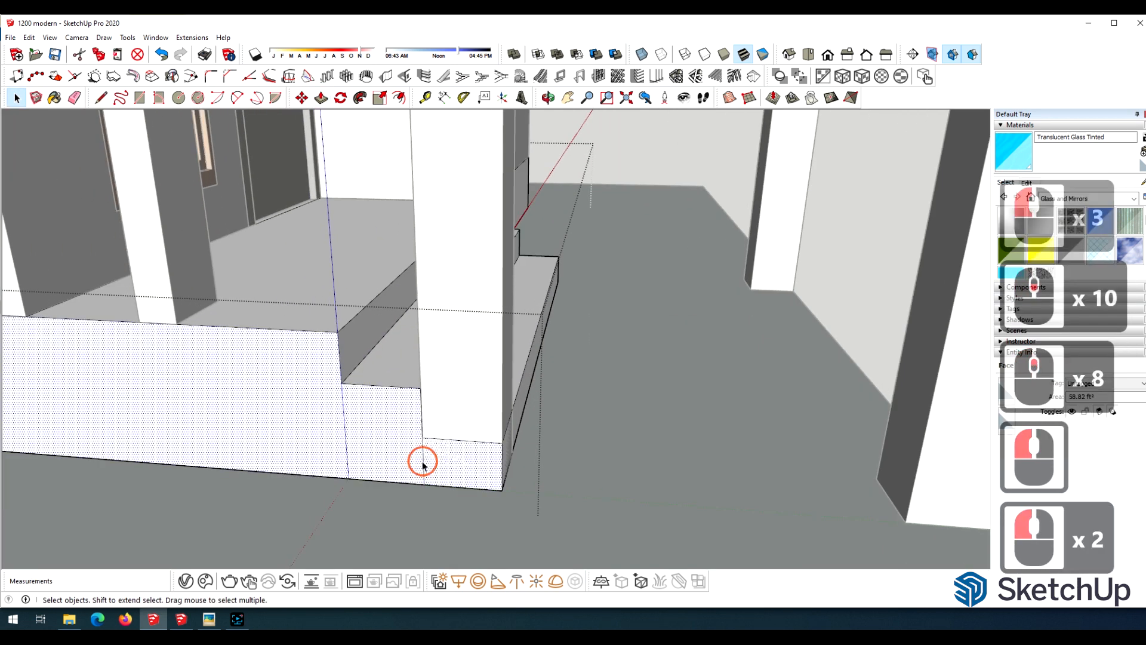
pyautogui.click(445, 371)
# Close the house group and move the inner porch column along the plinth edge closer to the corner column.
pyautogui.scroll(-9, 445, 374)
pyautogui.click(373, 311)
pyautogui.click(233, 483)
pyautogui.click(233, 482)
pyautogui.click(320, 342)
pyautogui.scroll(5, 320, 342)
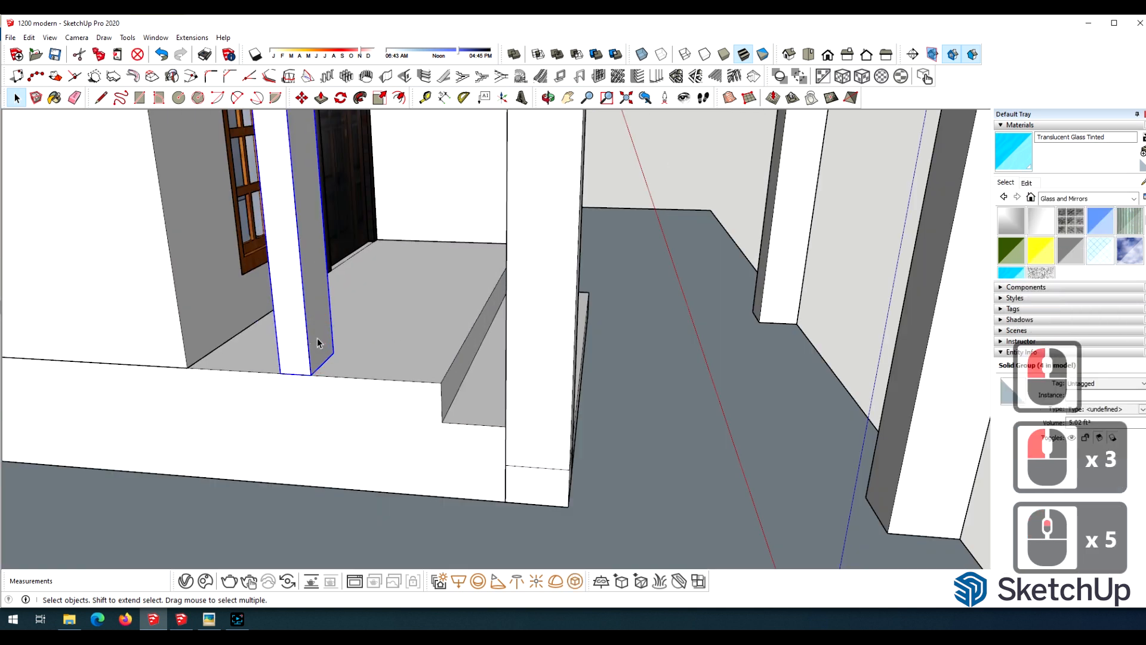
pyautogui.press('m')
pyautogui.click(402, 374)
pyautogui.scroll(-11, 309, 339)
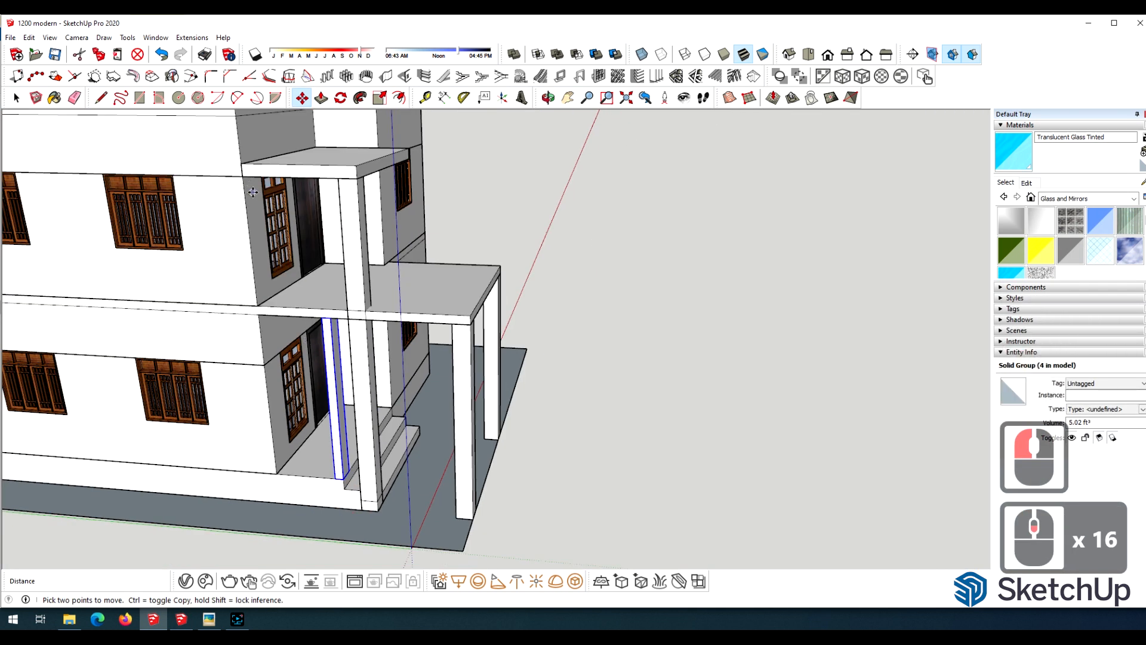
# Scale the inner porch column upward so it reaches the canopy's underside.
pyautogui.scroll(4, 291, 287)
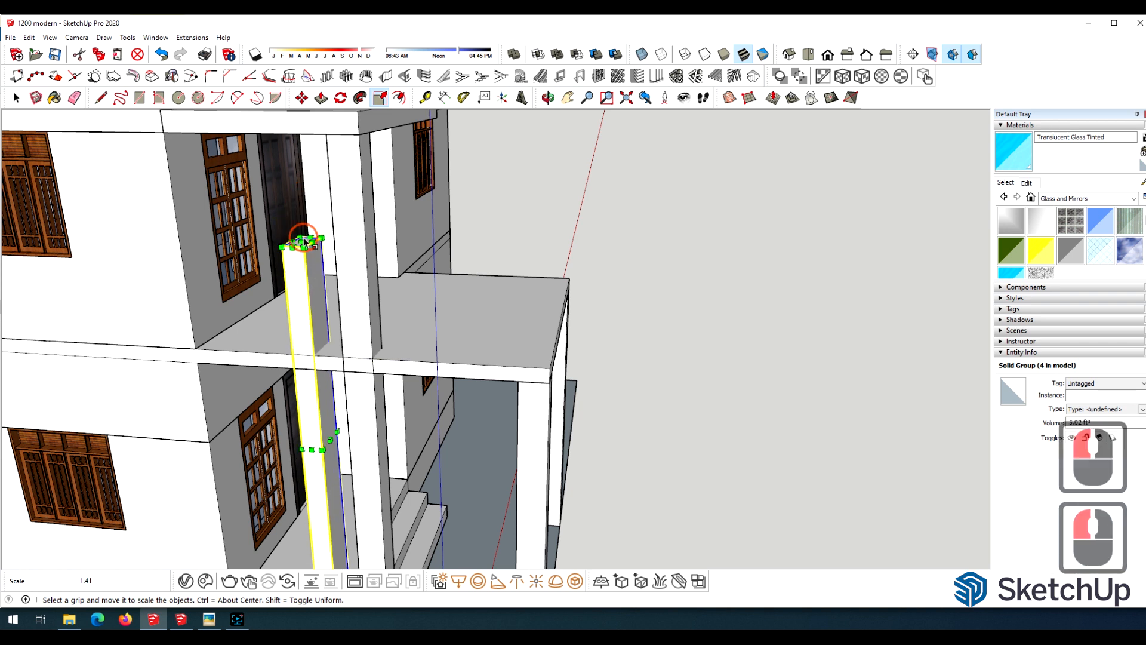
pyautogui.scroll(-6, 298, 330)
pyautogui.scroll(10, 329, 334)
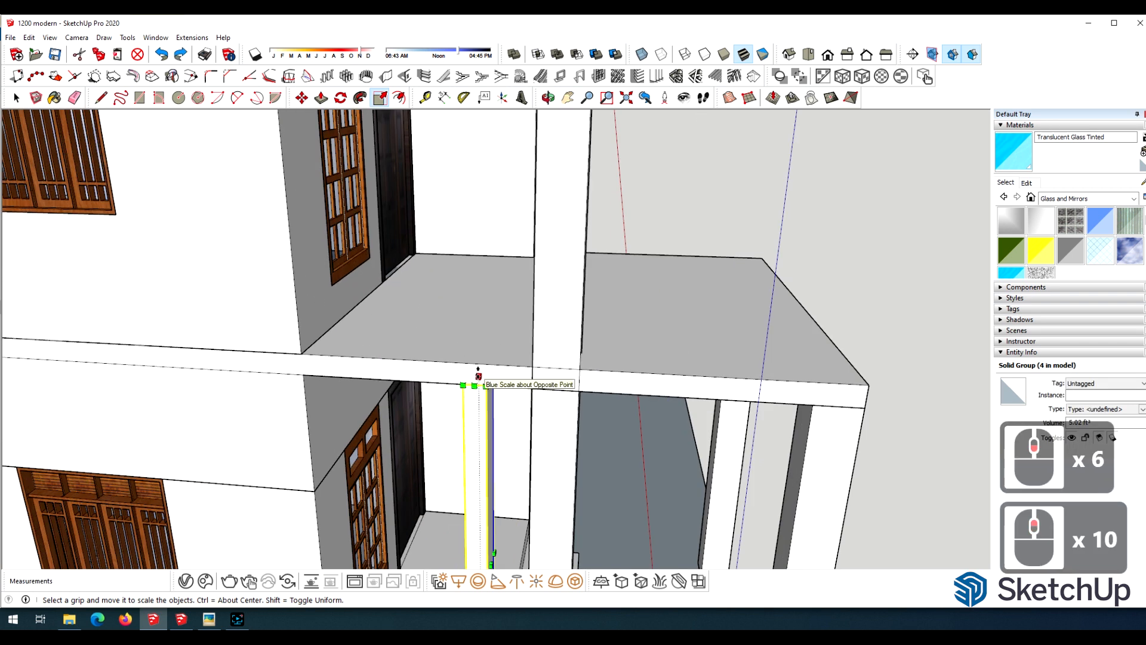
pyautogui.click(478, 377)
pyautogui.scroll(-9, 468, 298)
pyautogui.click(490, 185)
pyautogui.scroll(-6, 271, 225)
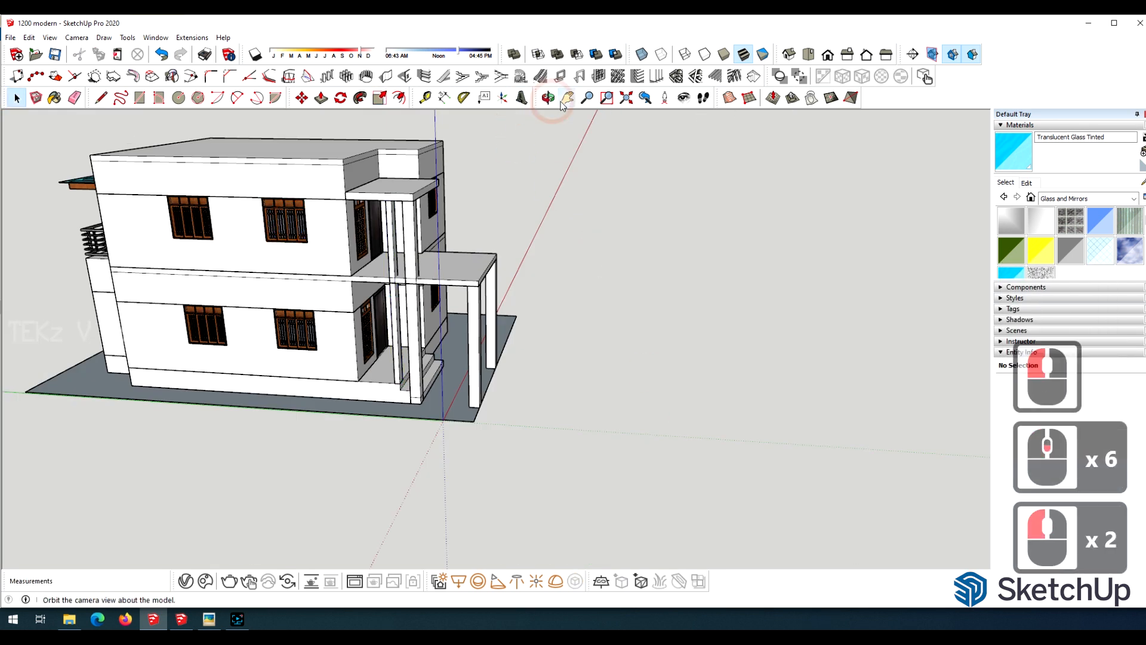
# Open the canopy group and draw an edge on its end face where it meets the wall corner.
pyautogui.click(550, 99)
pyautogui.moveTo(633, 229); pyautogui.dragTo(502, 238)
pyautogui.scroll(7, 501, 238)
pyautogui.moveTo(382, 230); pyautogui.dragTo(565, 238)
pyautogui.scroll(6, 501, 287)
pyautogui.scroll(-13, 561, 251)
pyautogui.moveTo(538, 286); pyautogui.dragTo(382, 287)
pyautogui.scroll(5, 429, 215)
pyautogui.moveTo(443, 202); pyautogui.dragTo(424, 263)
pyautogui.scroll(4, 424, 263)
pyautogui.scroll(4, 412, 251)
pyautogui.click(17, 98)
pyautogui.doubleClick(356, 159)
pyautogui.scroll(1, 356, 159)
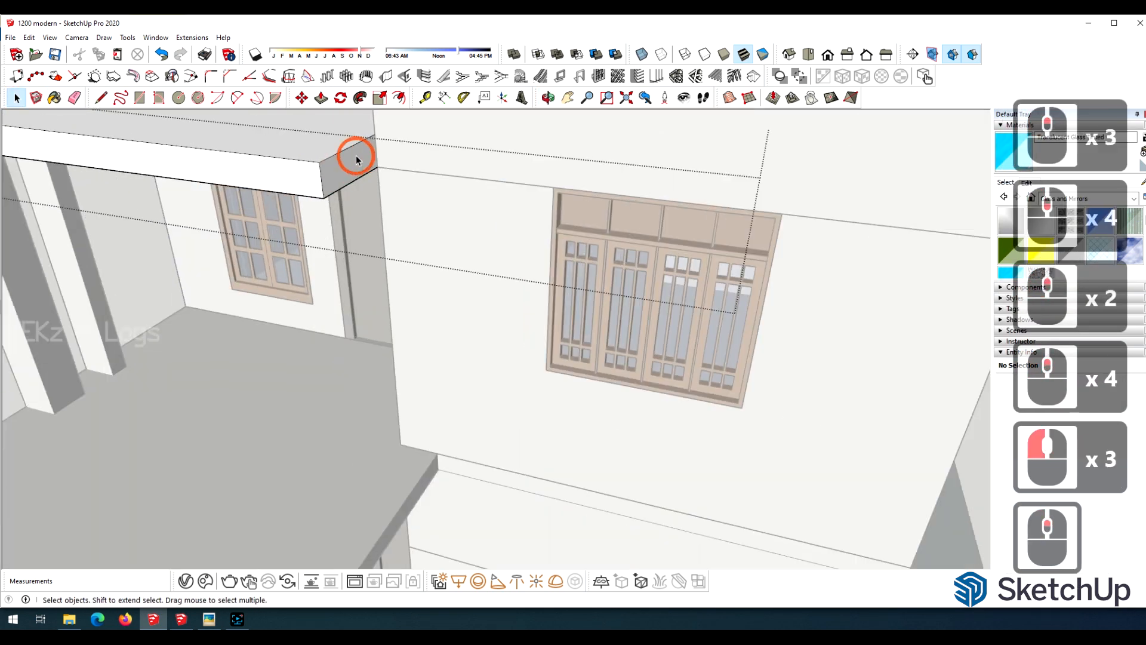
pyautogui.scroll(4, 356, 158)
pyautogui.click(353, 164)
pyautogui.press('l')
pyautogui.click(381, 169)
pyautogui.scroll(-4, 238, 177)
# Pull the canopy's end face across to the far edge of the upper front window and another 6" beyond it.
pyautogui.click(17, 98)
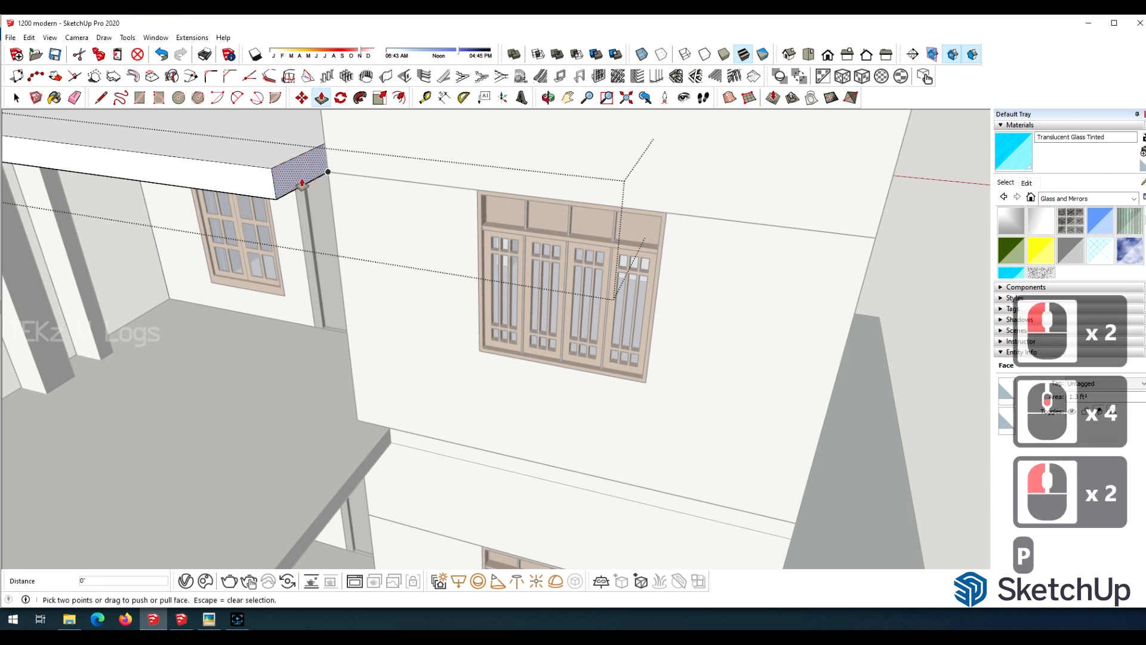
pyautogui.click(302, 184)
pyautogui.click(662, 289)
pyautogui.scroll(-6, 179, 212)
pyautogui.scroll(11, 323, 220)
pyautogui.click(323, 220)
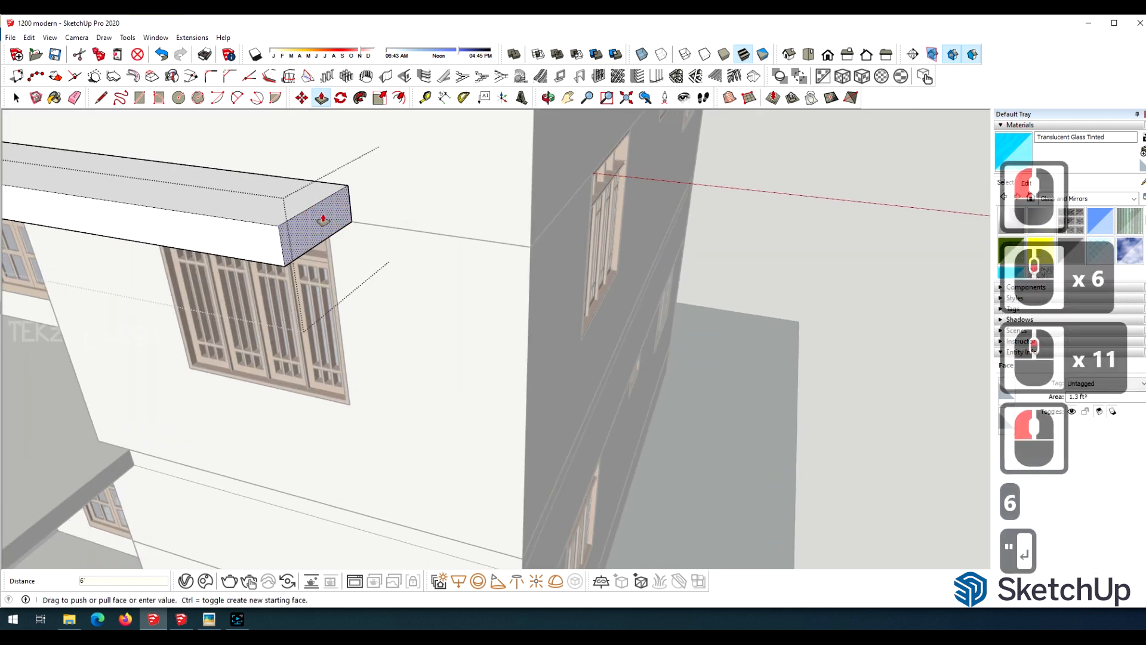
# Split the canopy's underside at the window's outer edge and pull the end portion down to the ground as a leg.
pyautogui.press('o')
pyautogui.moveTo(323, 219); pyautogui.dragTo(504, 95)
pyautogui.moveTo(370, 256); pyautogui.dragTo(373, 173)
pyautogui.scroll(12, 278, 247)
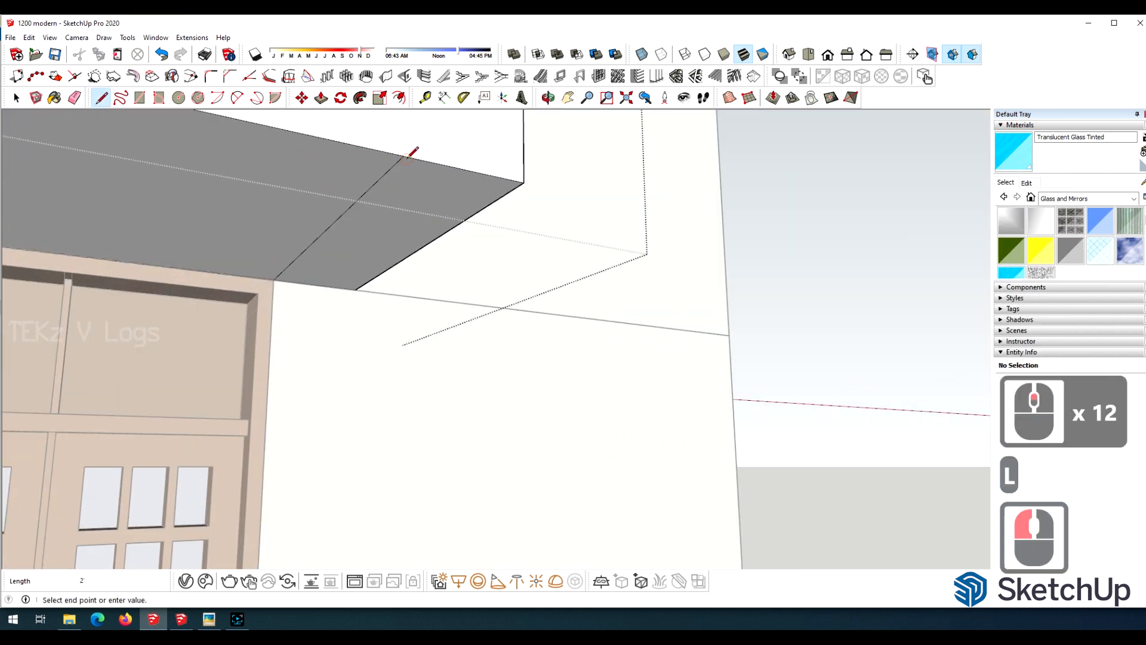
pyautogui.click(413, 151)
pyautogui.scroll(-20, 388, 173)
pyautogui.click(310, 245)
pyautogui.scroll(-7, 274, 418)
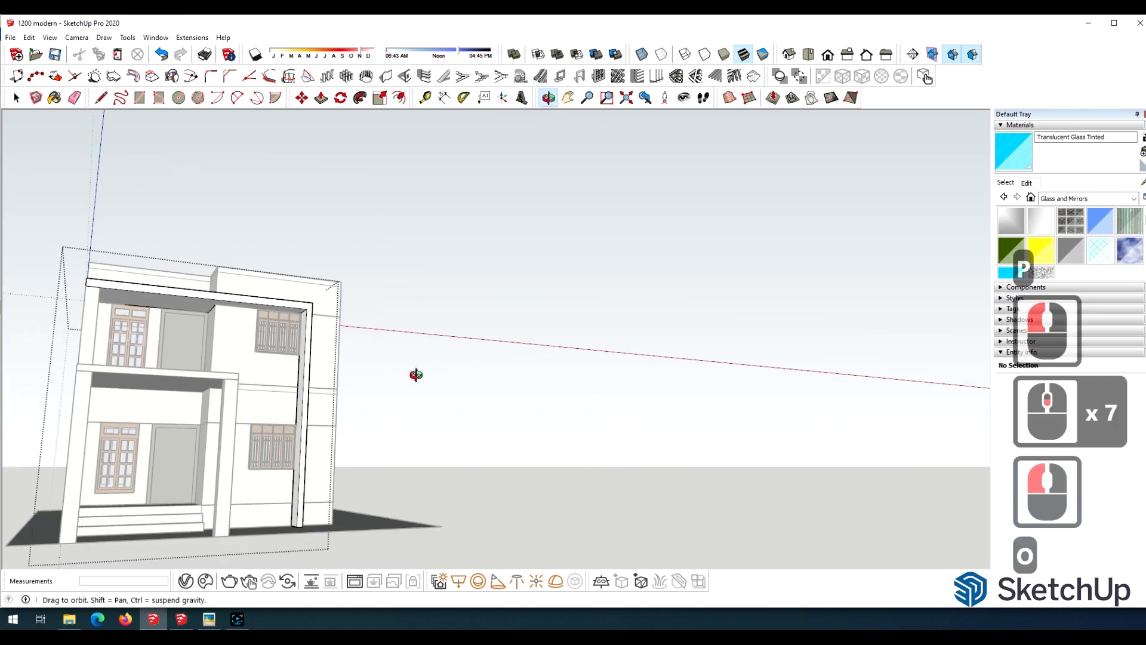
# Split off a strip on the leg's inner face above the lower window and pull it about 7' 8" to the wall corner.
pyautogui.moveTo(416, 374); pyautogui.dragTo(388, 465)
pyautogui.scroll(16, 302, 409)
pyautogui.scroll(4, 279, 364)
pyautogui.moveTo(302, 410); pyautogui.dragTo(454, 335)
pyautogui.scroll(8, 451, 322)
pyautogui.press('l')
pyautogui.click(451, 319)
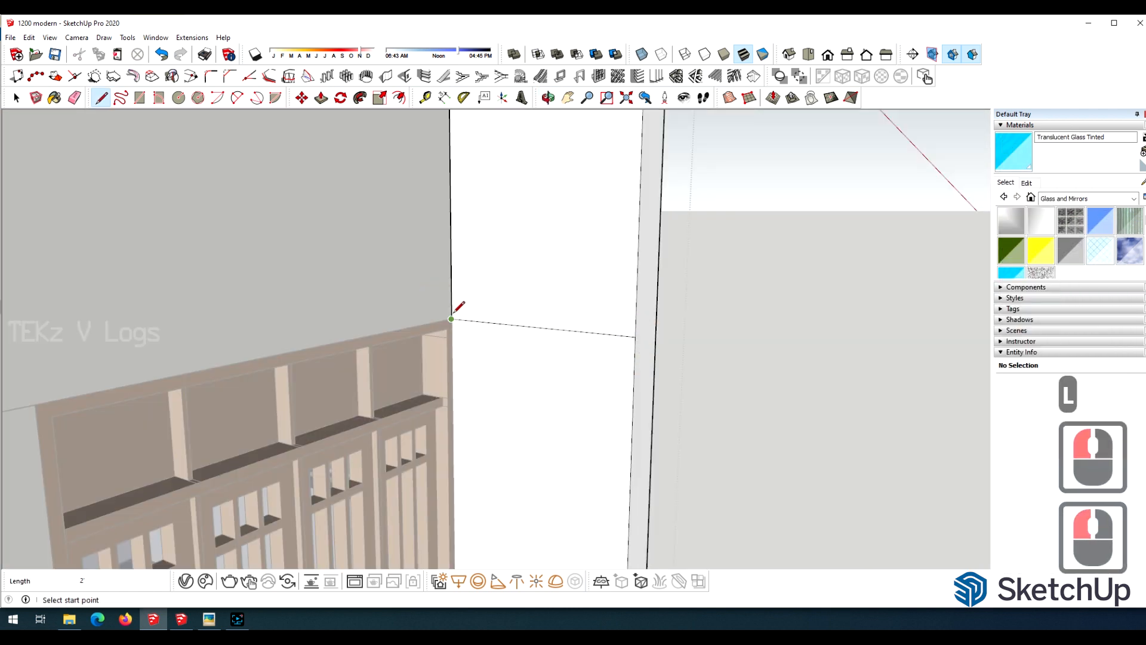
pyautogui.scroll(-12, 538, 267)
pyautogui.press('p')
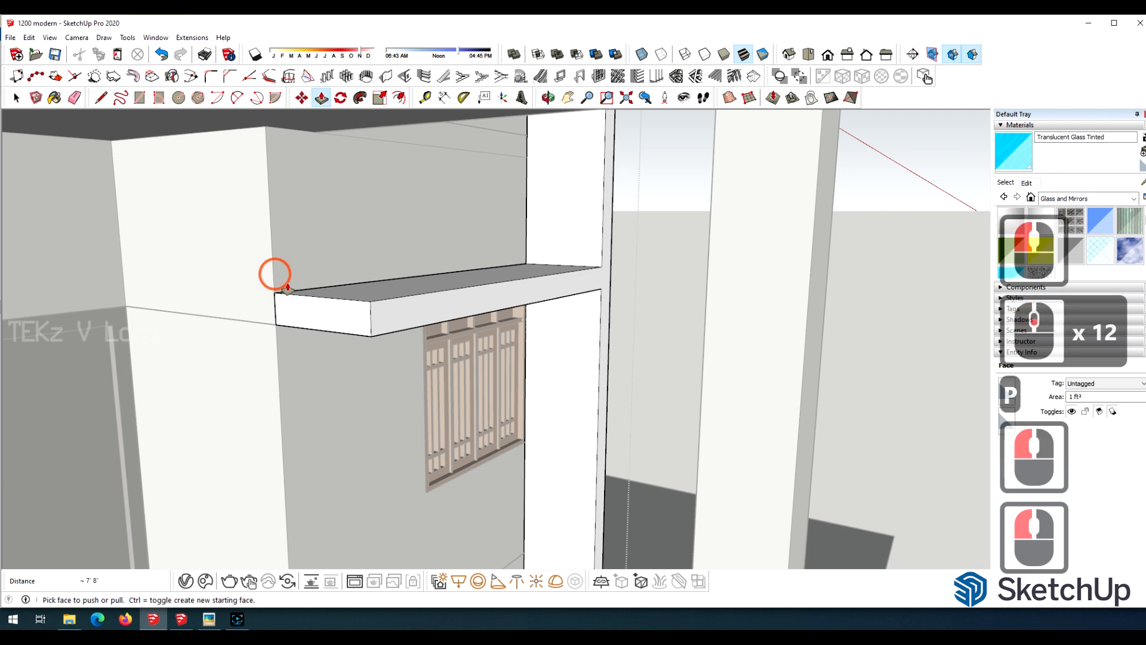
pyautogui.scroll(-18, 501, 337)
# Close the canopy group and examine the new frame and the balcony side of the house.
pyautogui.click(17, 97)
pyautogui.doubleClick(599, 177)
pyautogui.press('o')
pyautogui.scroll(4, 466, 322)
pyautogui.moveTo(599, 177)
pyautogui.mouseDown()
pyautogui.moveTo(465, 323)
pyautogui.moveTo(617, 275)
pyautogui.moveTo(770, 314)
pyautogui.mouseUp()
pyautogui.scroll(-9, 617, 275)
pyautogui.scroll(9, 754, 302)
pyautogui.scroll(-5, 771, 313)
pyautogui.scroll(9, 481, 333)
pyautogui.scroll(-4, 412, 242)
pyautogui.moveTo(482, 333)
pyautogui.mouseDown()
pyautogui.moveTo(411, 243)
pyautogui.moveTo(452, 225)
pyautogui.moveTo(394, 197)
pyautogui.mouseUp()
pyautogui.scroll(8, 452, 225)
pyautogui.scroll(3, 394, 197)
# Open the canopy group and draw lines on its underside to mark off a narrow side strip between wall and inner column.
pyautogui.press('space')
pyautogui.doubleClick(520, 175)
pyautogui.scroll(6, 418, 181)
pyautogui.click(418, 181)
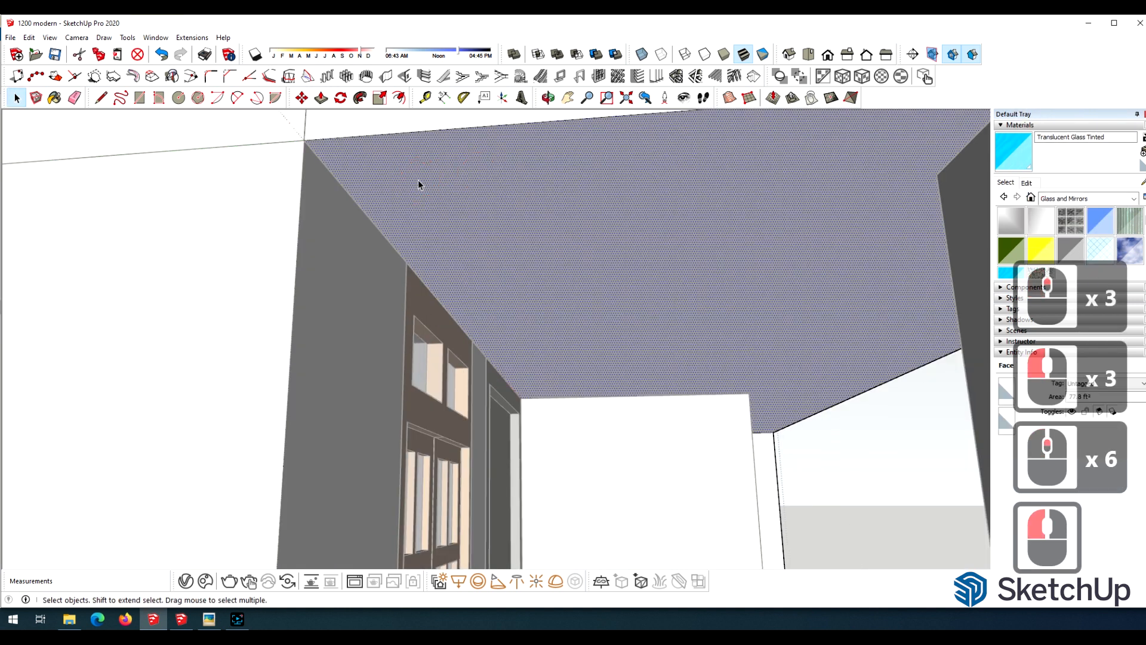
pyautogui.scroll(-3, 402, 182)
pyautogui.press('l')
pyautogui.scroll(3, 354, 190)
pyautogui.click(354, 191)
pyautogui.click(362, 201)
pyautogui.scroll(-4, 606, 222)
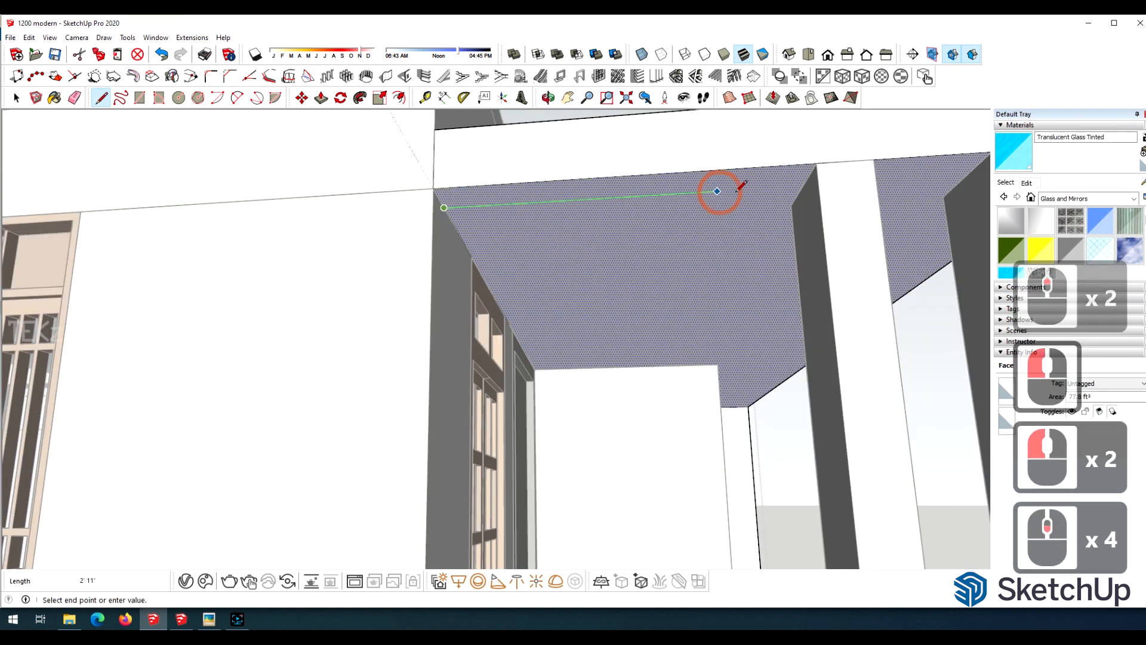
pyautogui.click(817, 162)
pyautogui.scroll(-9, 696, 113)
pyautogui.scroll(5, 624, 263)
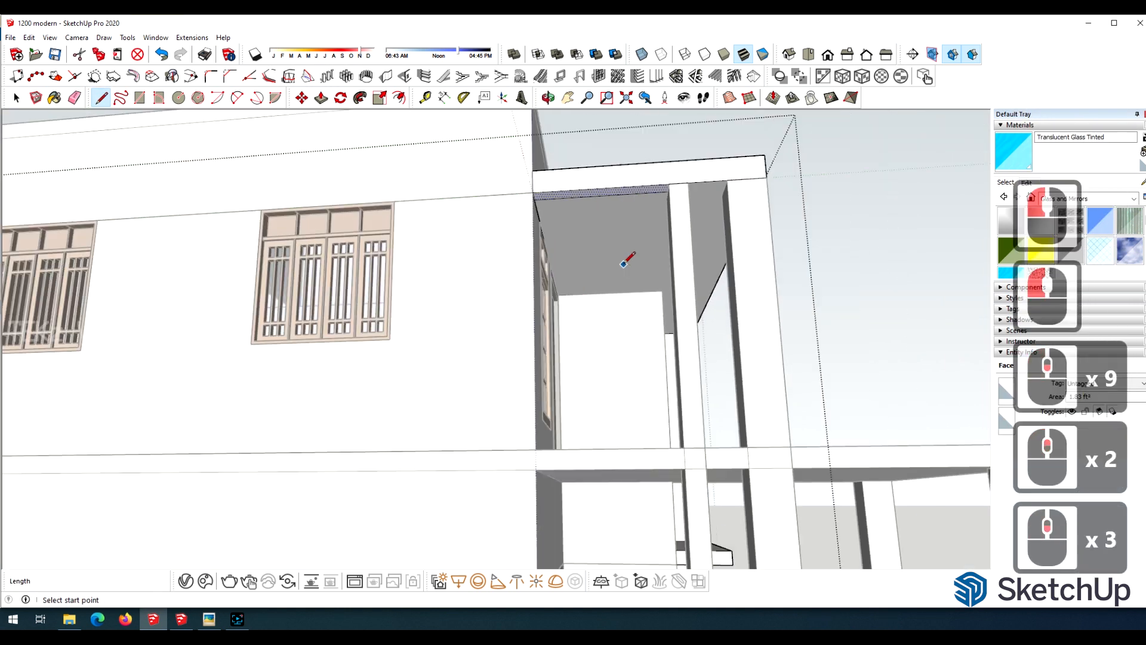
# Pull the marked strip on the canopy's underside down to the floor slab as a panel between wall and inner column.
pyautogui.click(626, 195)
pyautogui.click(650, 440)
pyautogui.moveTo(729, 187); pyautogui.dragTo(532, 276, button='middle')
pyautogui.scroll(13, 537, 278)
pyautogui.moveTo(657, 257); pyautogui.dragTo(591, 303, button='middle')
pyautogui.scroll(-4, 556, 269)
pyautogui.moveTo(591, 303); pyautogui.dragTo(308, 298)
# Draw a 1' 6" high rectangle at the base of the balcony's wall corner and pull it along the balcony edge as a low wall.
pyautogui.scroll(4, 729, 330)
pyautogui.scroll(-6, 545, 305)
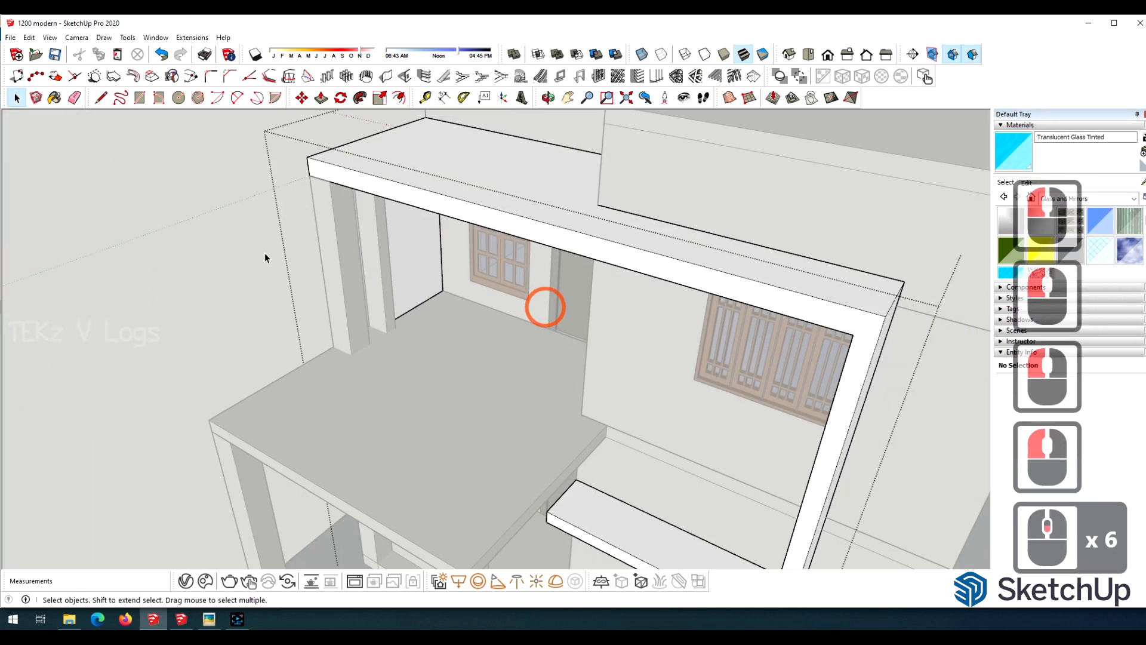
pyautogui.scroll(-3, 545, 305)
pyautogui.moveTo(545, 305); pyautogui.dragTo(807, 239, button='middle')
pyautogui.scroll(9, 740, 248)
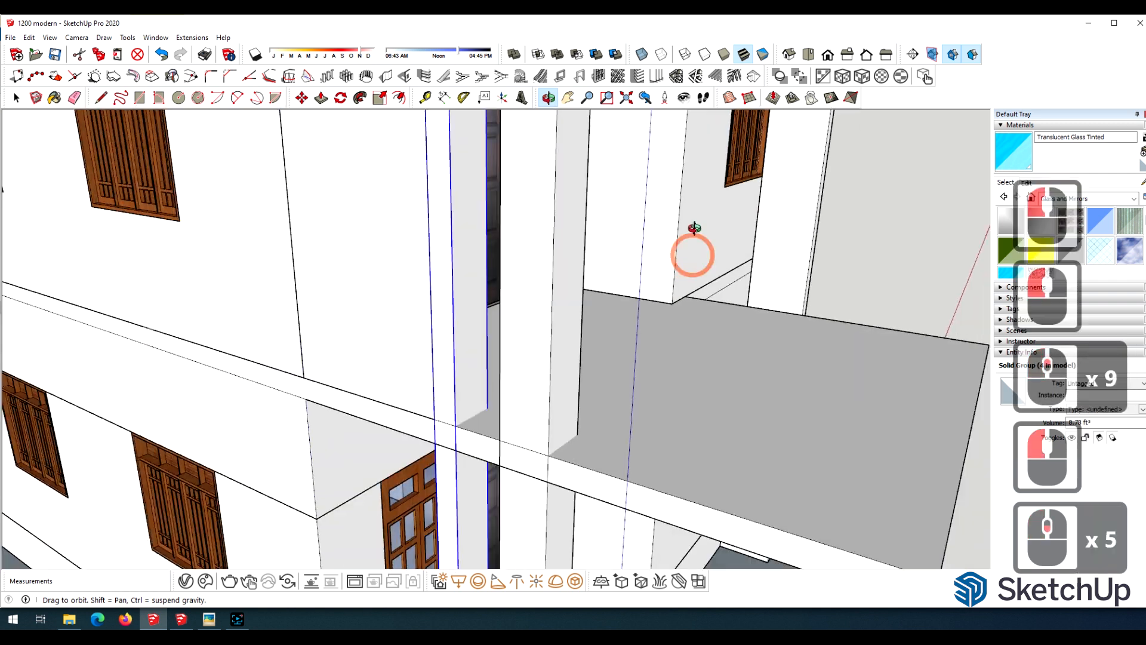
pyautogui.scroll(6, 691, 249)
pyautogui.press('space')
pyautogui.click(611, 319)
pyautogui.click(631, 341)
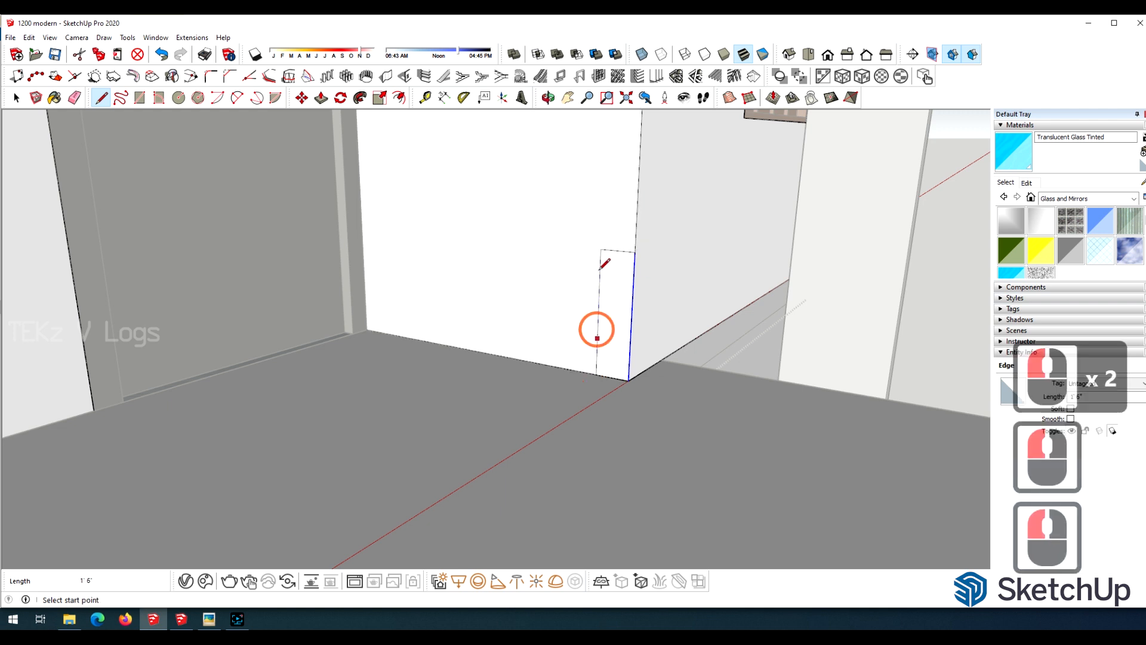
pyautogui.scroll(-12, 600, 268)
pyautogui.click(607, 292)
pyautogui.click(433, 369)
pyautogui.scroll(-13, 433, 370)
pyautogui.press('space')
pyautogui.tripleClick(110, 406)
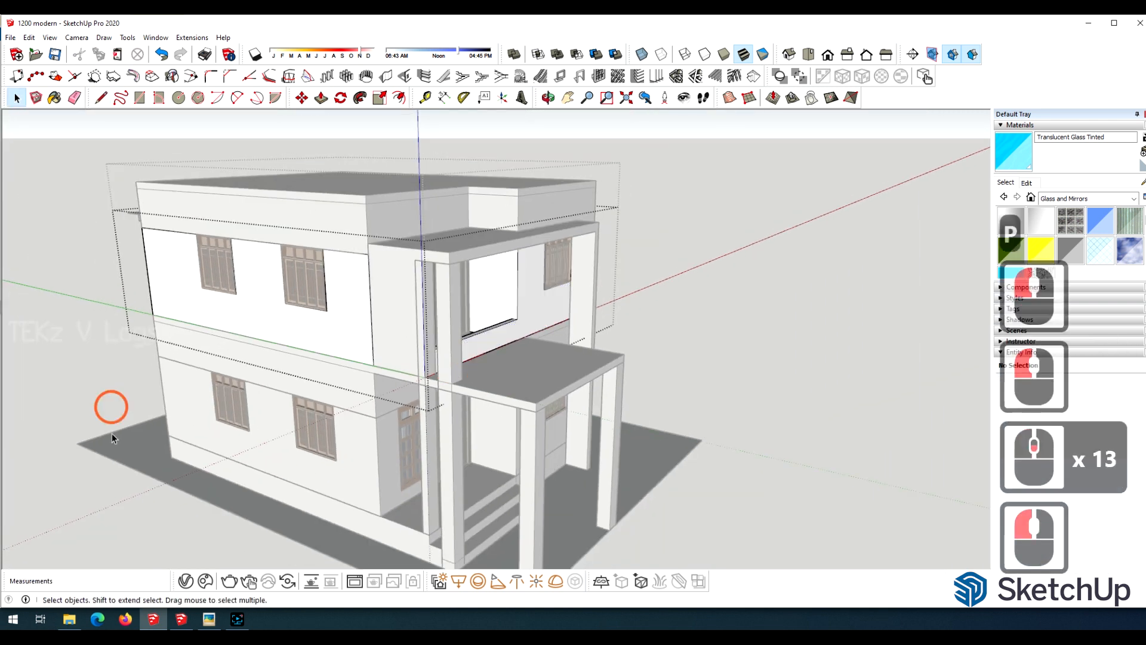
# Open the upper-floor group on the side wall with the two windows.
pyautogui.scroll(-2, 575, 391)
pyautogui.press('o')
pyautogui.moveTo(576, 392); pyautogui.dragTo(671, 419)
pyautogui.scroll(-3, 671, 419)
pyautogui.scroll(5, 597, 406)
pyautogui.moveTo(507, 401)
pyautogui.mouseDown()
pyautogui.moveTo(666, 392)
pyautogui.moveTo(500, 391)
pyautogui.mouseUp()
pyautogui.scroll(4, 492, 389)
pyautogui.click(16, 100)
pyautogui.scroll(4, 585, 323)
pyautogui.doubleClick(430, 255)
pyautogui.scroll(3, 431, 256)
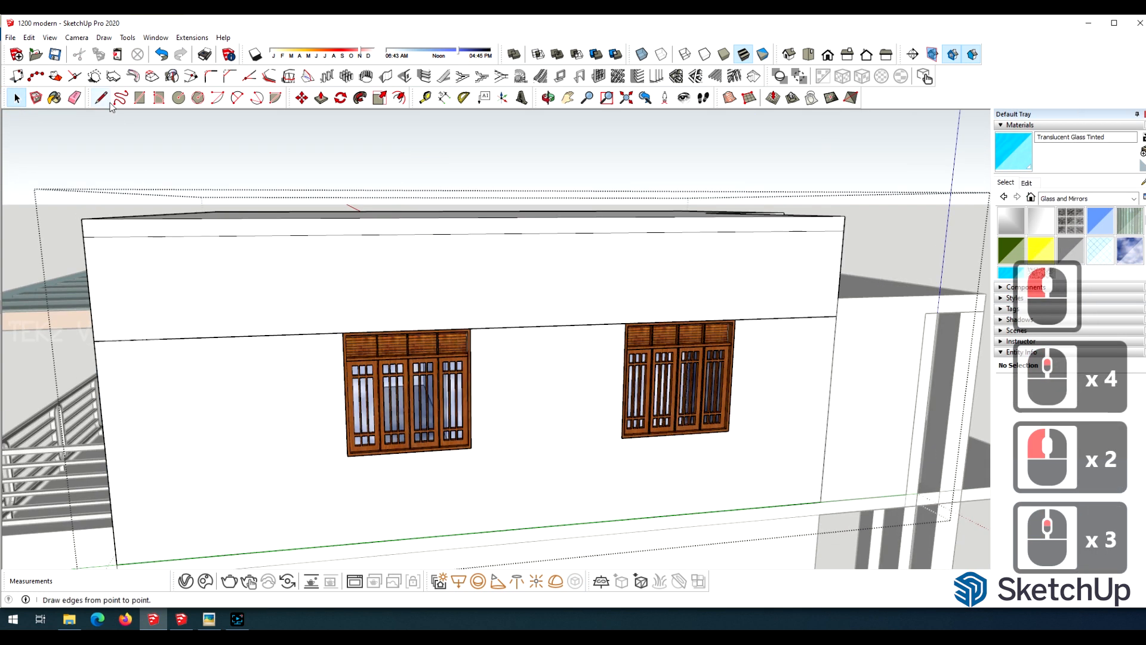
# Draw a thin rectangle about 13' 3" long spanning just above both upper side windows and make it a group.
pyautogui.click(139, 98)
pyautogui.scroll(9, 708, 322)
pyautogui.click(766, 325)
pyautogui.scroll(-11, 627, 269)
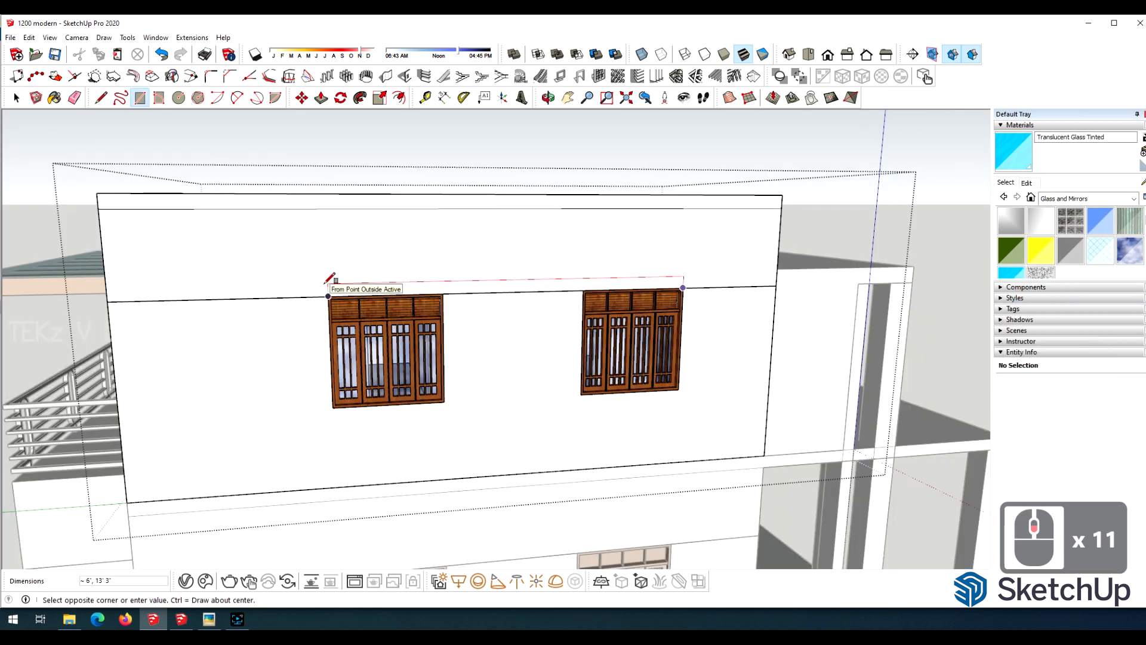
pyautogui.click(324, 280)
pyautogui.scroll(3, 489, 312)
pyautogui.click(16, 98)
pyautogui.doubleClick(627, 275)
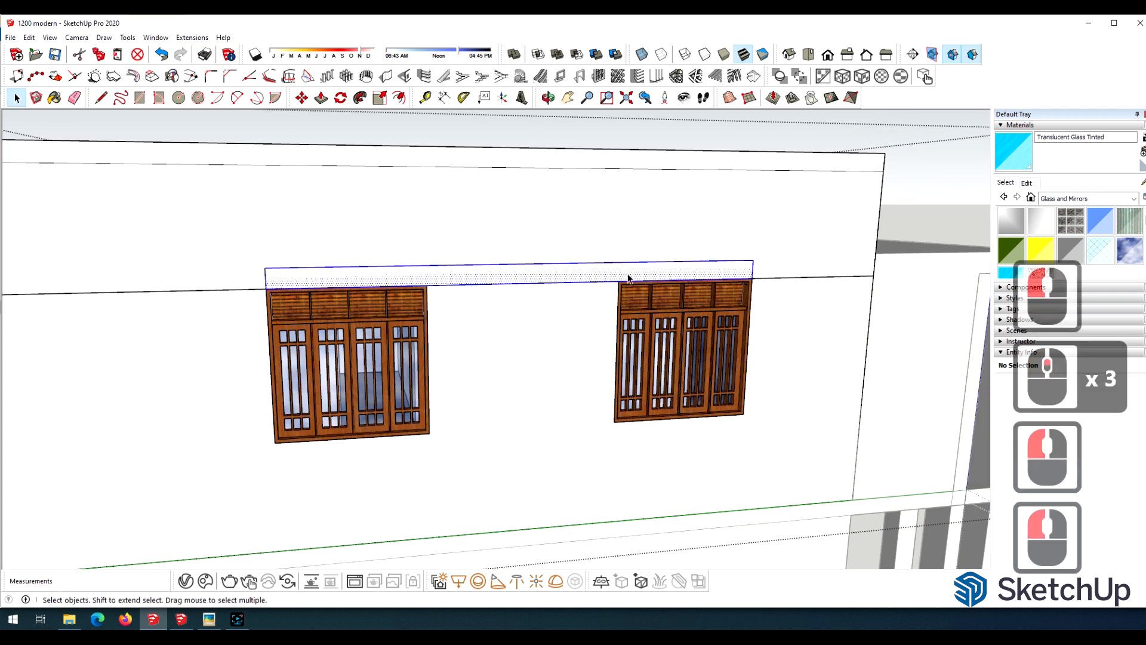
pyautogui.rightClick(627, 275)
pyautogui.click(664, 341)
# Open the new strip group, paint its face with Color M06 and pull it out 2' as a window canopy.
pyautogui.doubleClick(594, 281)
pyautogui.click(55, 98)
pyautogui.click(1086, 199)
pyautogui.click(1075, 240)
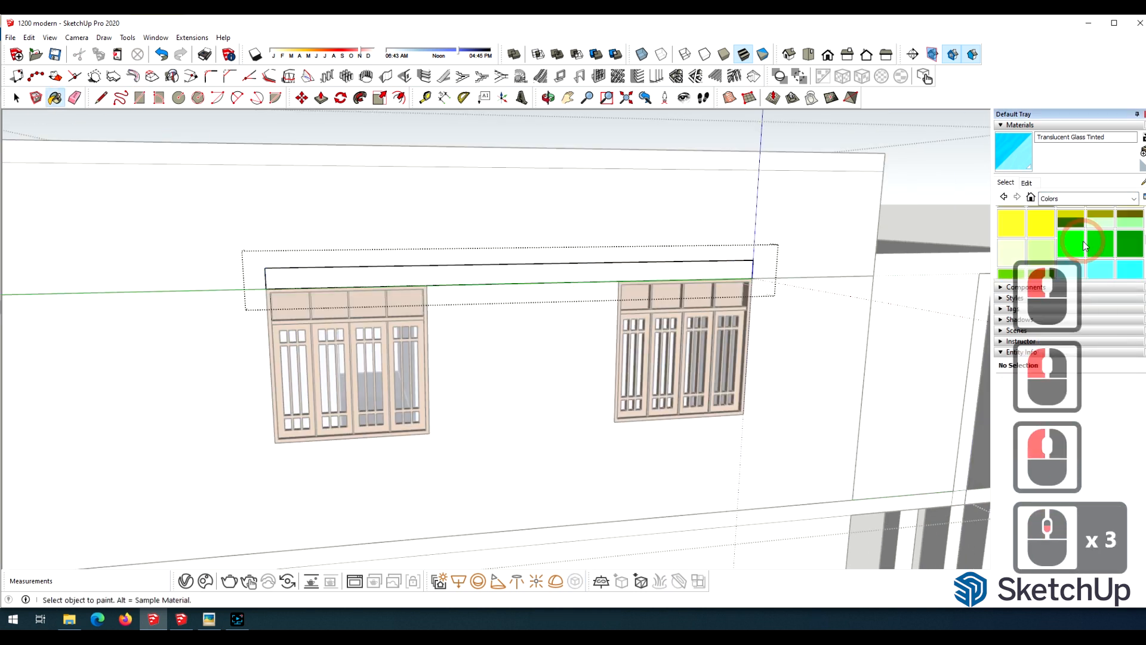
pyautogui.scroll(-12, 1074, 253)
pyautogui.press('p')
pyautogui.click(399, 273)
pyautogui.write('2')
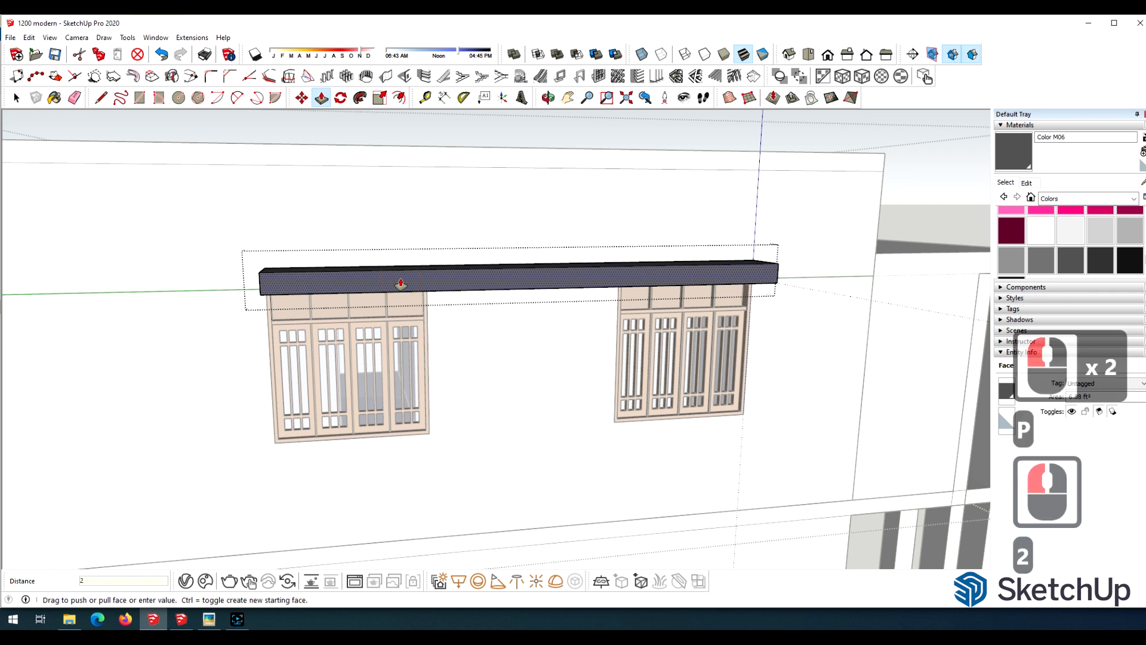
pyautogui.press('Return')
pyautogui.scroll(-10, 645, 256)
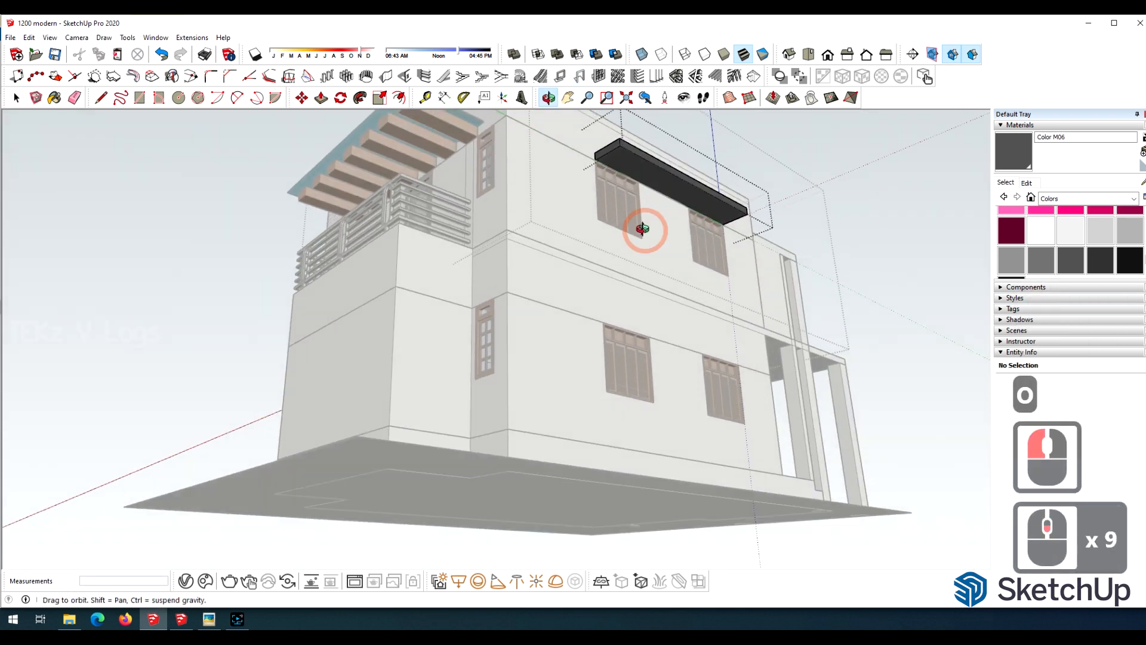
# Draw small squares at the two outer corners of the window canopy's underside.
pyautogui.moveTo(622, 235); pyautogui.dragTo(603, 320, button='middle')
pyautogui.scroll(6, 602, 263)
pyautogui.moveTo(567, 221); pyautogui.dragTo(558, 285)
pyautogui.scroll(-5, 557, 284)
pyautogui.scroll(2, 563, 183)
pyautogui.moveTo(563, 183); pyautogui.dragTo(560, 251)
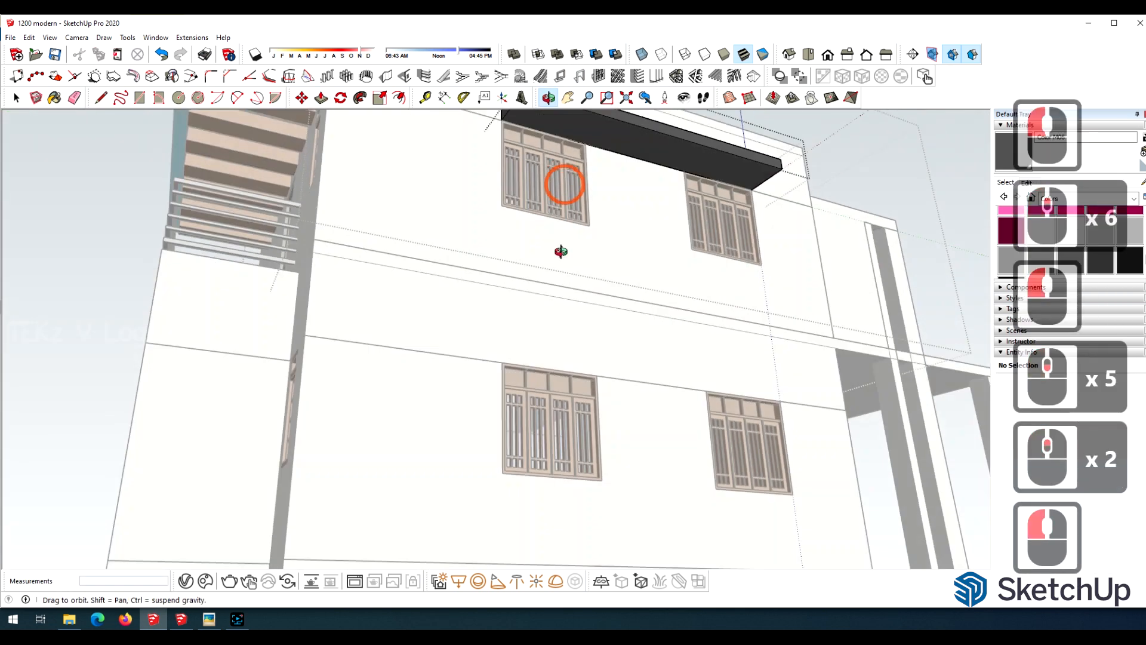
pyautogui.scroll(20, 494, 169)
pyautogui.moveTo(495, 170); pyautogui.dragTo(454, 209)
pyautogui.scroll(16, 212, 115)
pyautogui.click(140, 97)
pyautogui.click(351, 173)
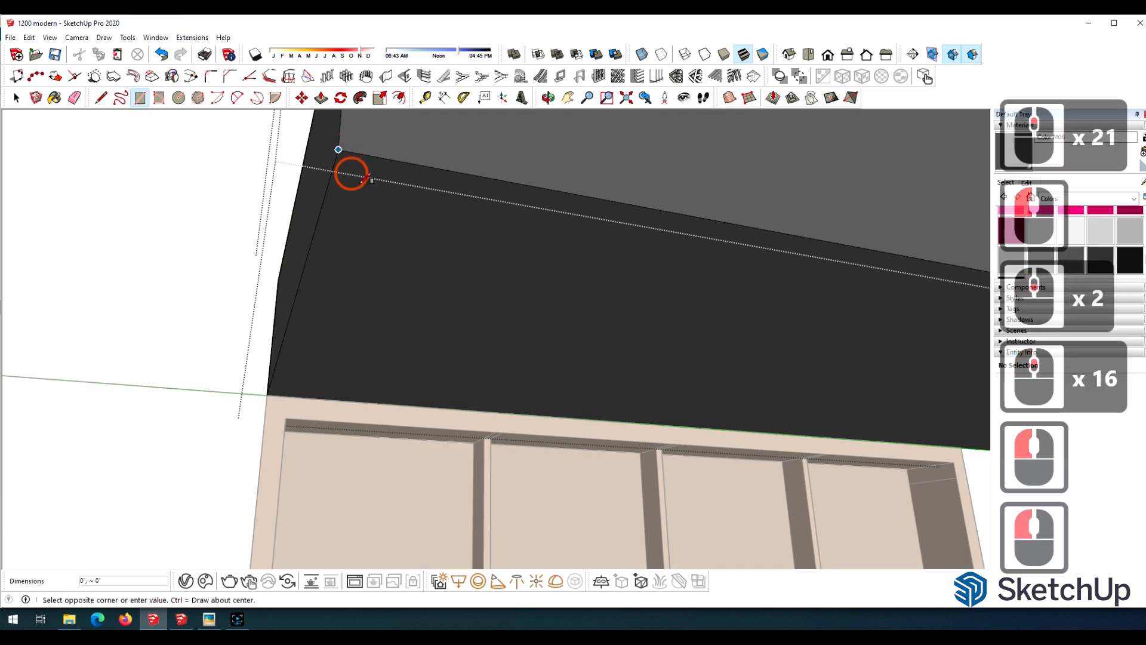
pyautogui.click(424, 225)
pyautogui.scroll(-20, 423, 226)
pyautogui.scroll(16, 842, 174)
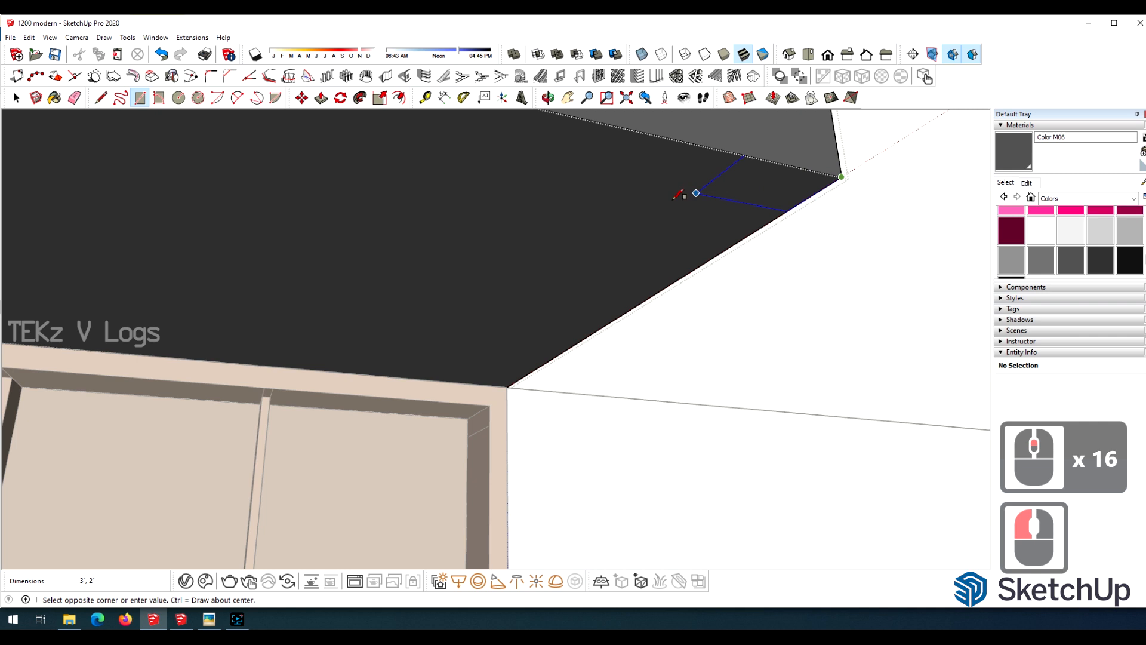
pyautogui.click(643, 210)
# Redraw the corner square smaller, about 4" wide, and erase the larger square's lines.
pyautogui.scroll(-17, 791, 210)
pyautogui.scroll(2, 334, 167)
pyautogui.scroll(-5, 311, 161)
pyautogui.scroll(20, 256, 147)
pyautogui.click(284, 178)
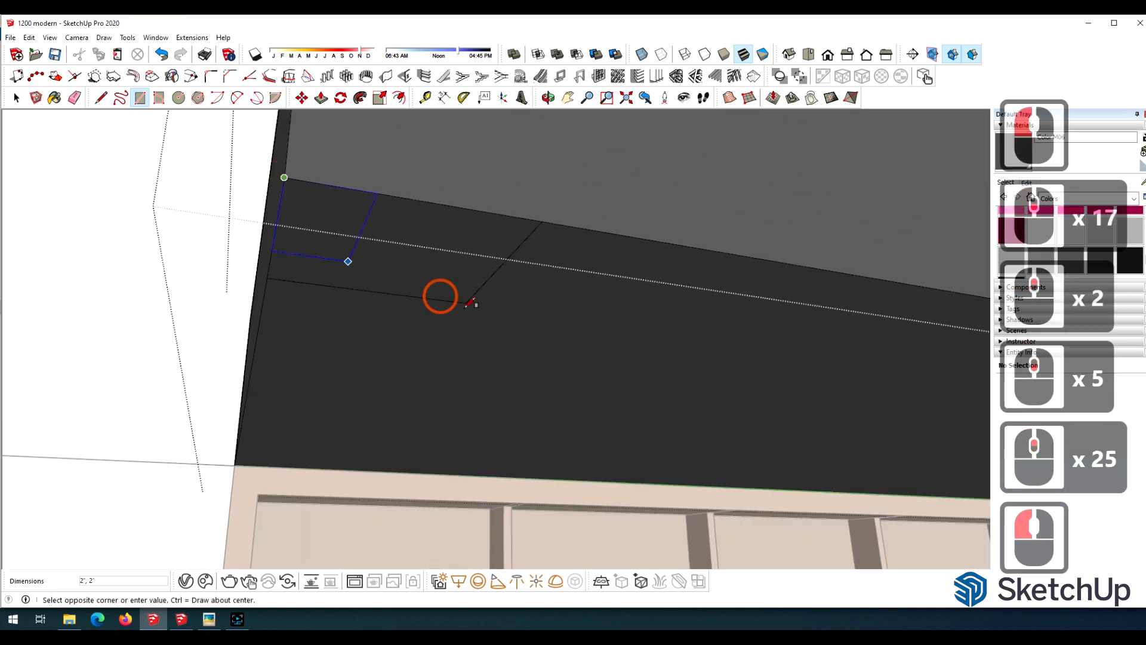
pyautogui.press('e')
pyautogui.scroll(-20, 435, 179)
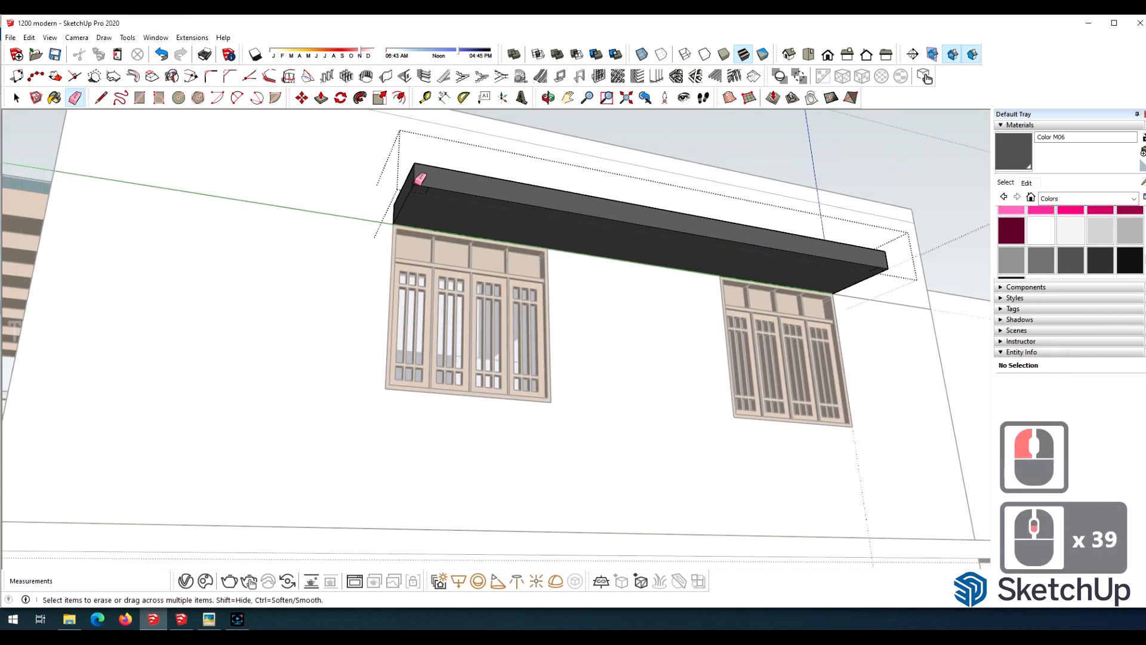
# Pull both corner squares down about 7' 6" as legs of the dark window frame.
pyautogui.scroll(-5, 489, 253)
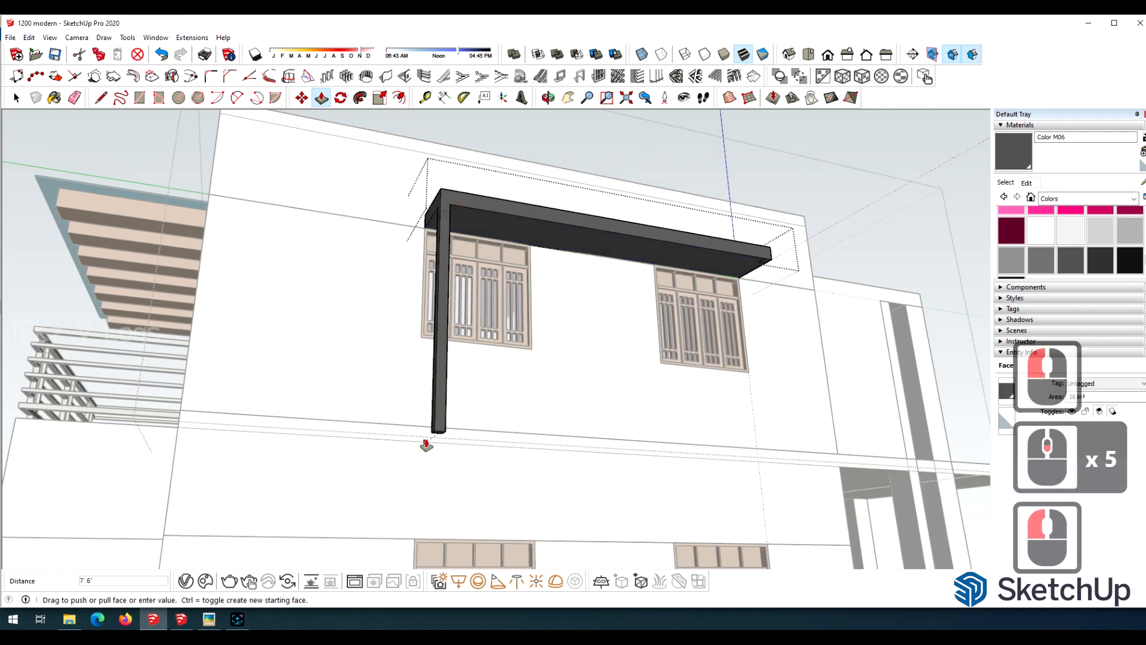
pyautogui.press('o')
pyautogui.moveTo(717, 203); pyautogui.dragTo(509, 278)
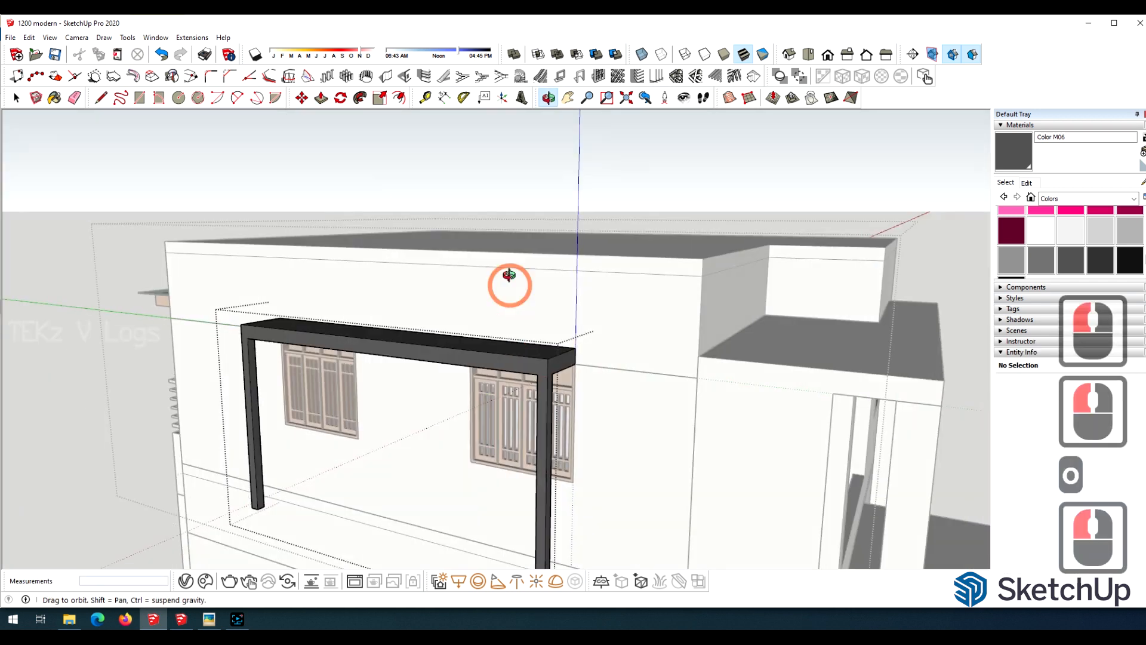
# Extend the leg nearest the porch another 3' 6" down to the head of the lower windows.
pyautogui.scroll(-13, 509, 279)
pyautogui.scroll(6, 568, 344)
pyautogui.moveTo(463, 394); pyautogui.dragTo(602, 251)
pyautogui.scroll(5, 608, 255)
pyautogui.scroll(-4, 603, 251)
pyautogui.scroll(8, 539, 187)
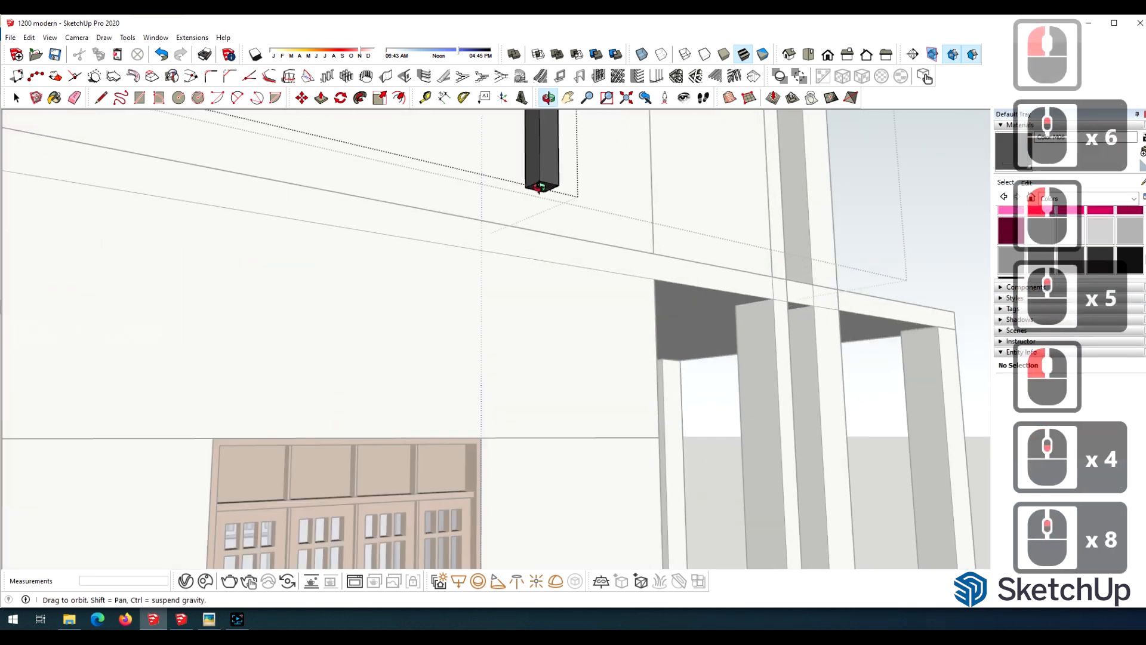
pyautogui.press('p')
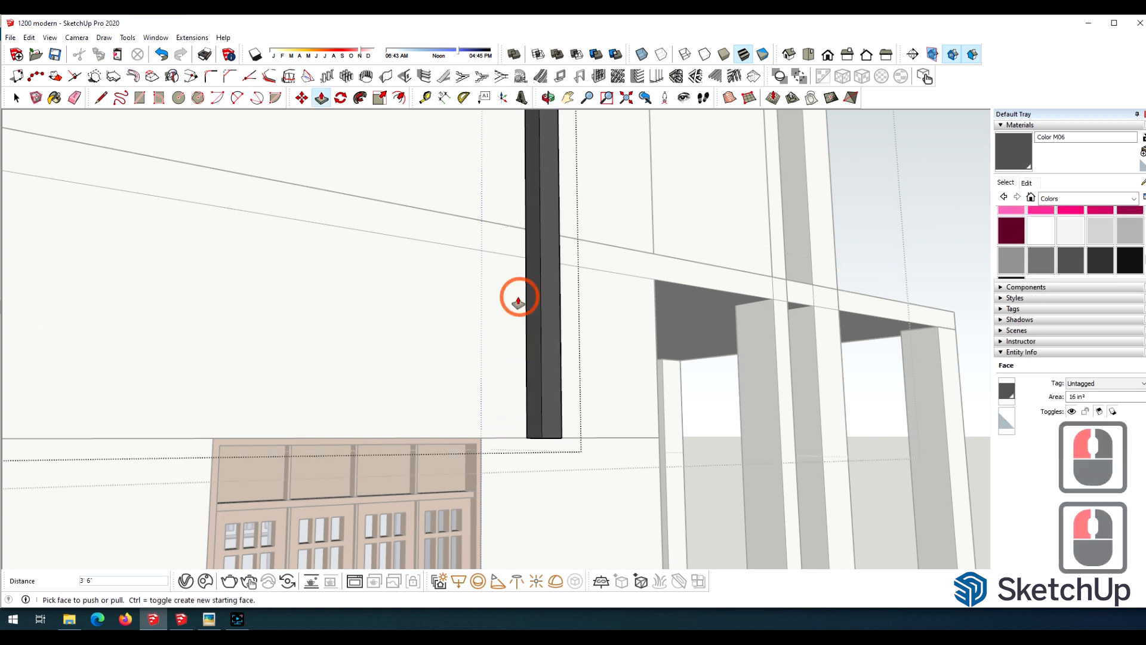
pyautogui.scroll(-13, 518, 301)
pyautogui.doubleClick(518, 302)
pyautogui.scroll(5, 440, 325)
# Draw a line across the longer leg's inner face level with the shorter leg's end and pull the lower part 12' 11" across as a panel.
pyautogui.press('l')
pyautogui.scroll(4, 440, 325)
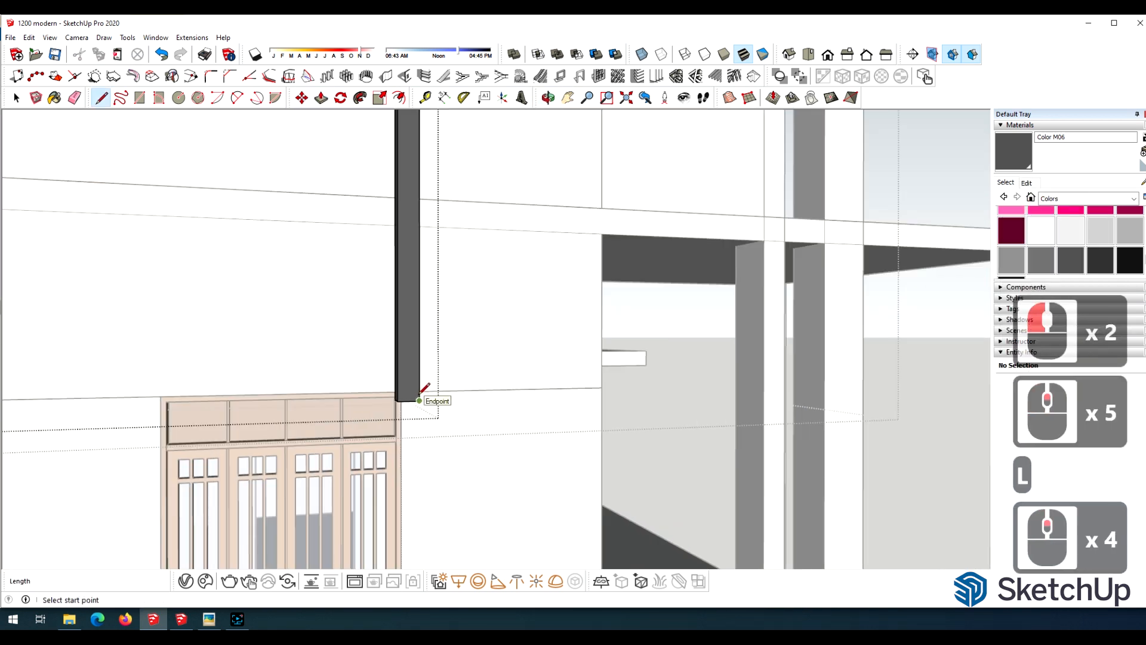
pyautogui.moveTo(472, 233); pyautogui.dragTo(487, 320)
pyautogui.scroll(-12, 511, 312)
pyautogui.click(100, 100)
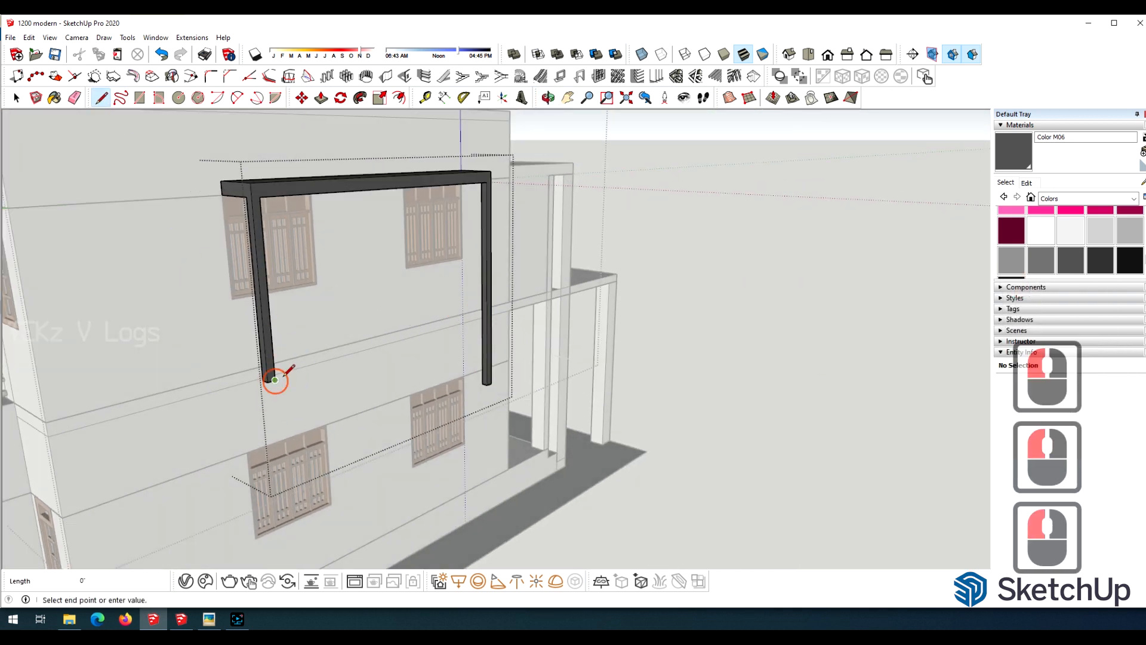
pyautogui.click(492, 319)
pyautogui.click(75, 97)
pyautogui.click(486, 325)
pyautogui.scroll(9, 487, 333)
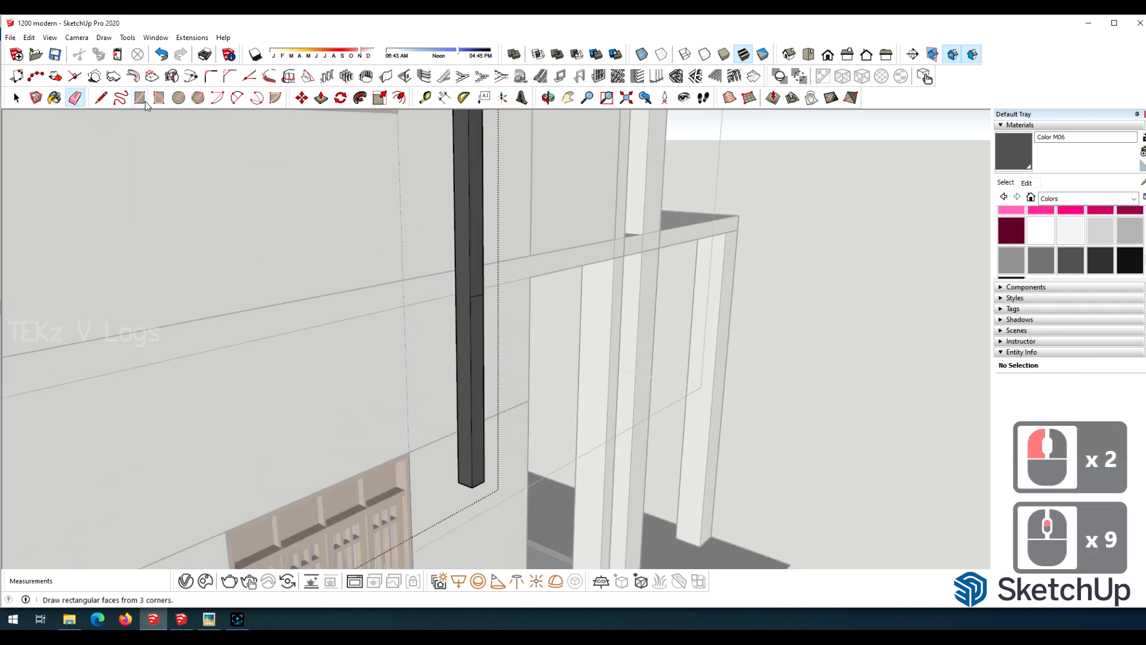
pyautogui.click(465, 294)
pyautogui.scroll(-11, 610, 242)
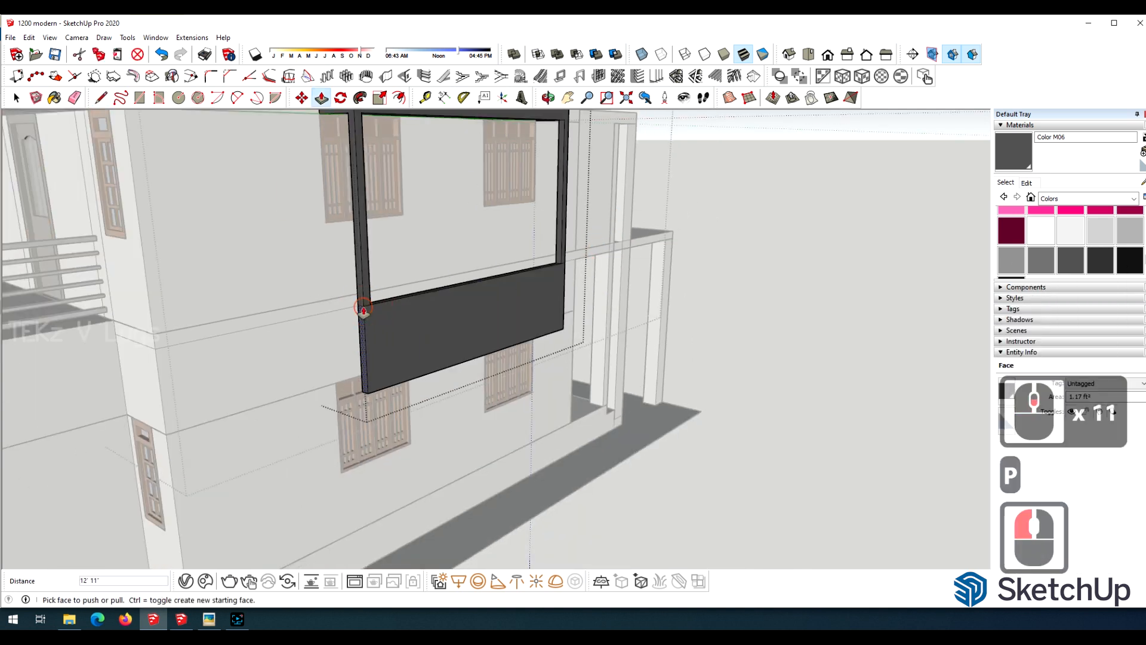
# Split off an end strip on the back of the dark panel and pull it 1' 8" toward the wall as a side return.
pyautogui.moveTo(572, 237); pyautogui.dragTo(406, 256)
pyautogui.scroll(15, 322, 230)
pyautogui.scroll(-5, 591, 276)
pyautogui.moveTo(591, 277); pyautogui.dragTo(190, 231)
pyautogui.scroll(8, 323, 279)
pyautogui.scroll(-2, 190, 230)
pyautogui.scroll(-5, 190, 237)
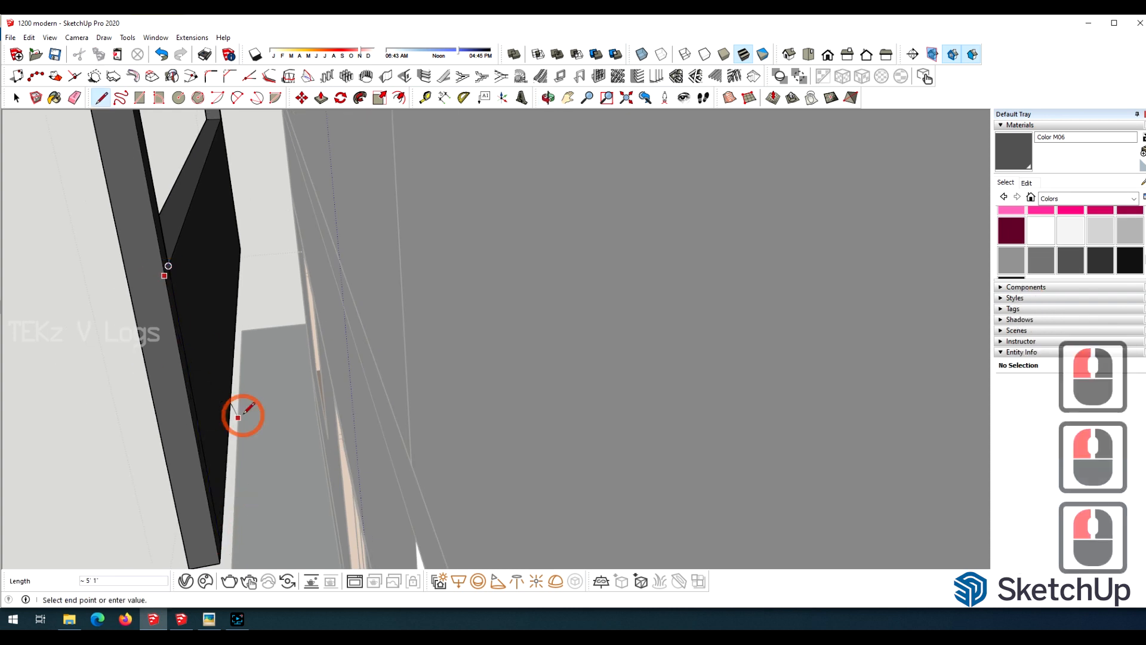
pyautogui.scroll(20, 166, 273)
pyautogui.click(183, 224)
pyautogui.scroll(-6, 129, 255)
pyautogui.press('p')
pyautogui.moveTo(195, 345); pyautogui.dragTo(714, 180)
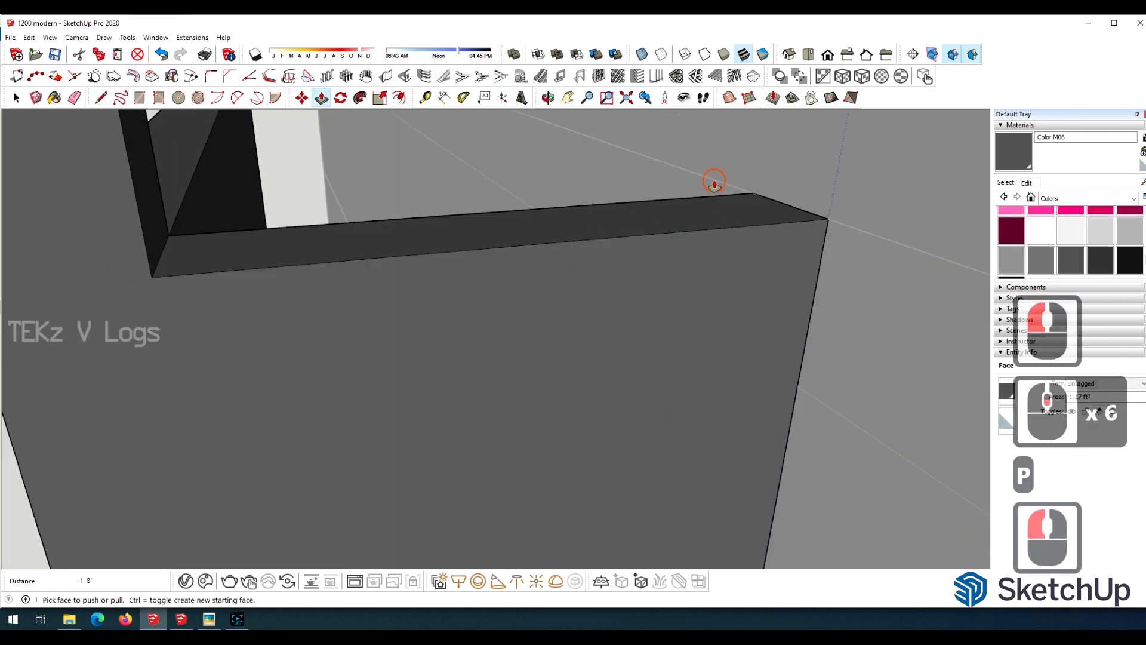
# Split off a matching 3' 6" high strip at the panel's other end for the second side return and close the frame group.
pyautogui.scroll(-20, 482, 259)
pyautogui.press('o')
pyautogui.moveTo(482, 259); pyautogui.dragTo(860, 382)
pyautogui.scroll(16, 617, 206)
pyautogui.moveTo(617, 206); pyautogui.dragTo(677, 208)
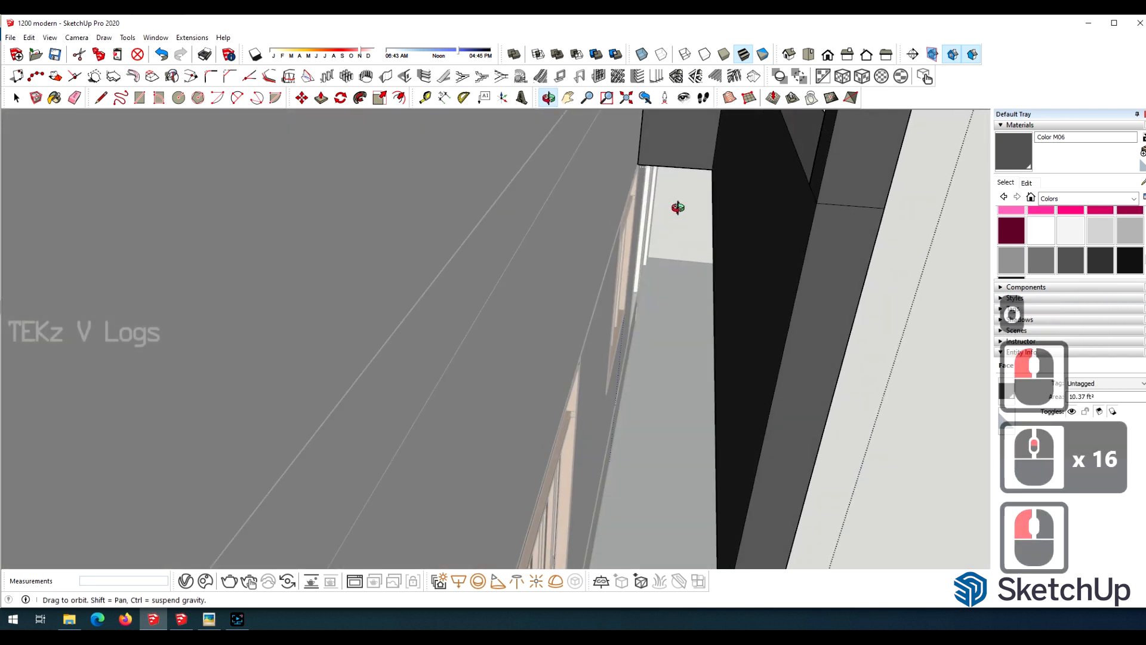
pyautogui.scroll(-2, 678, 207)
pyautogui.press('l')
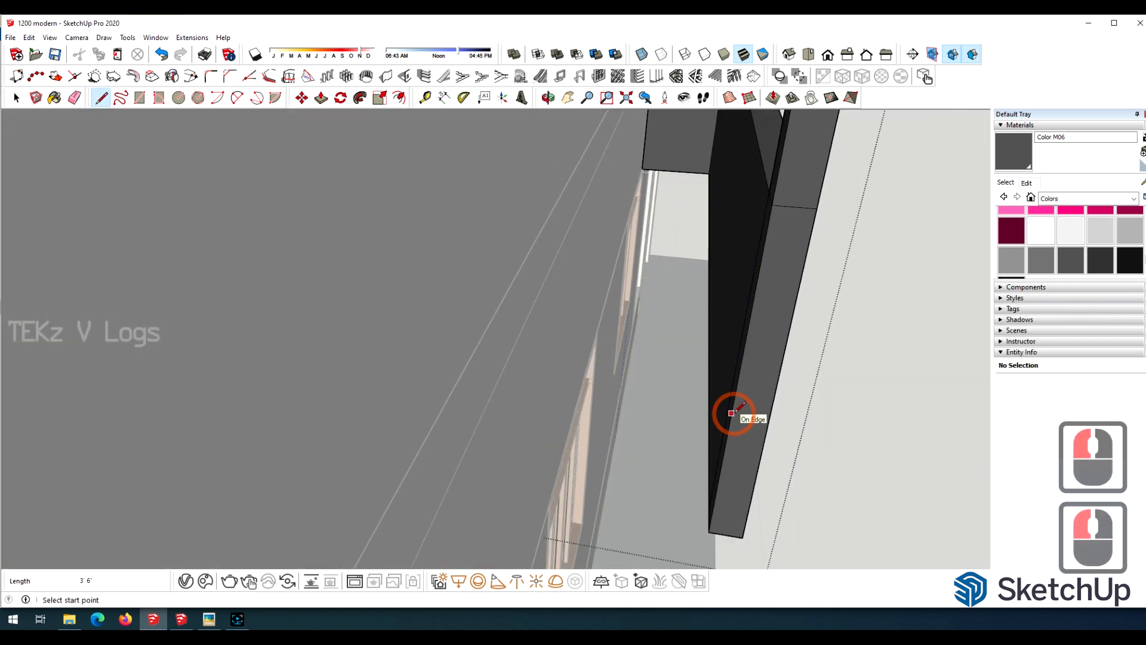
pyautogui.scroll(-20, 410, 328)
pyautogui.press('o')
pyautogui.scroll(-19, 217, 128)
pyautogui.moveTo(217, 128)
pyautogui.mouseDown()
pyautogui.moveTo(631, 209)
pyautogui.moveTo(588, 222)
pyautogui.mouseUp()
pyautogui.scroll(-2, 525, 290)
pyautogui.press('b')
pyautogui.press('space')
pyautogui.click(461, 369)
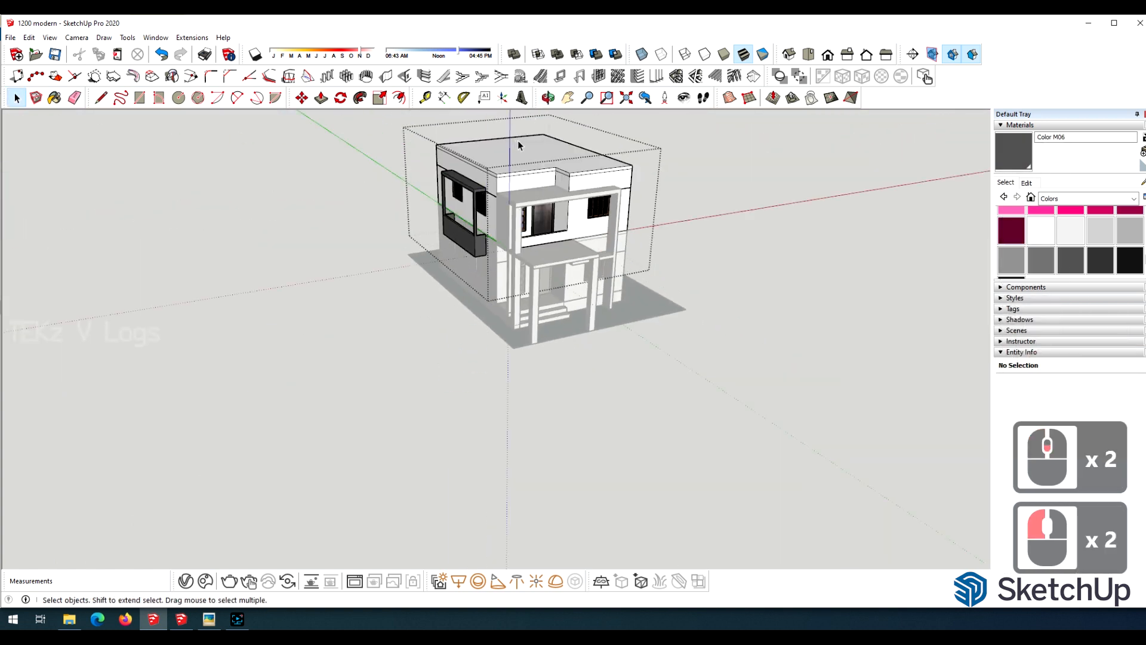
# Open the upper-floor group and split the roof face with a line between the main roof and the front projection.
pyautogui.scroll(4, 528, 141)
pyautogui.press('o')
pyautogui.moveTo(529, 144); pyautogui.dragTo(552, 169)
pyautogui.scroll(5, 546, 179)
pyautogui.press('space')
pyautogui.doubleClick(469, 244)
pyautogui.click(469, 243)
pyautogui.scroll(-5, 607, 259)
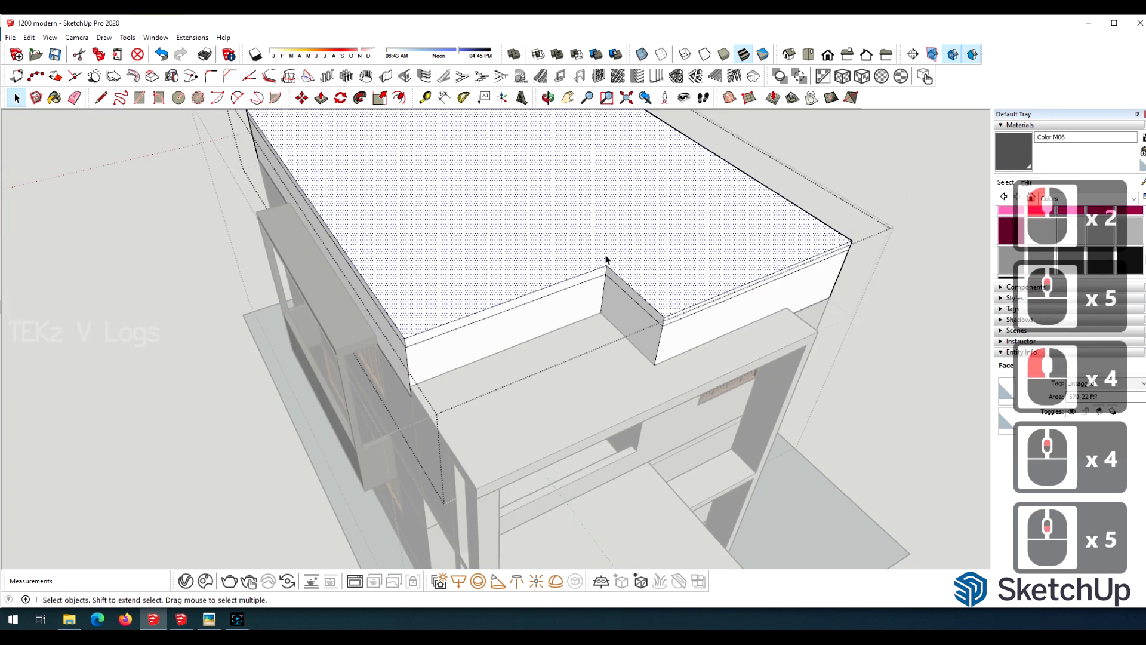
pyautogui.click(626, 221)
# Offset the main roof outline inward as a narrow rim and pull the rim up as a parapet.
pyautogui.click(399, 98)
pyautogui.scroll(4, 450, 381)
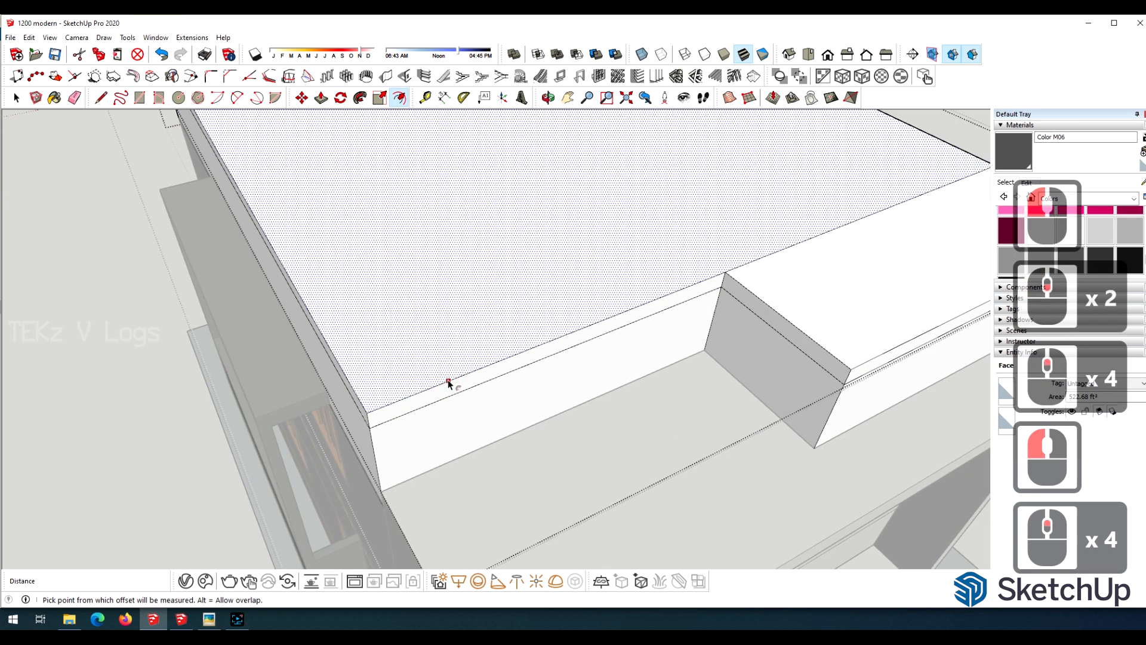
pyautogui.click(449, 377)
pyautogui.click(447, 371)
pyautogui.scroll(-3, 446, 371)
pyautogui.press('p')
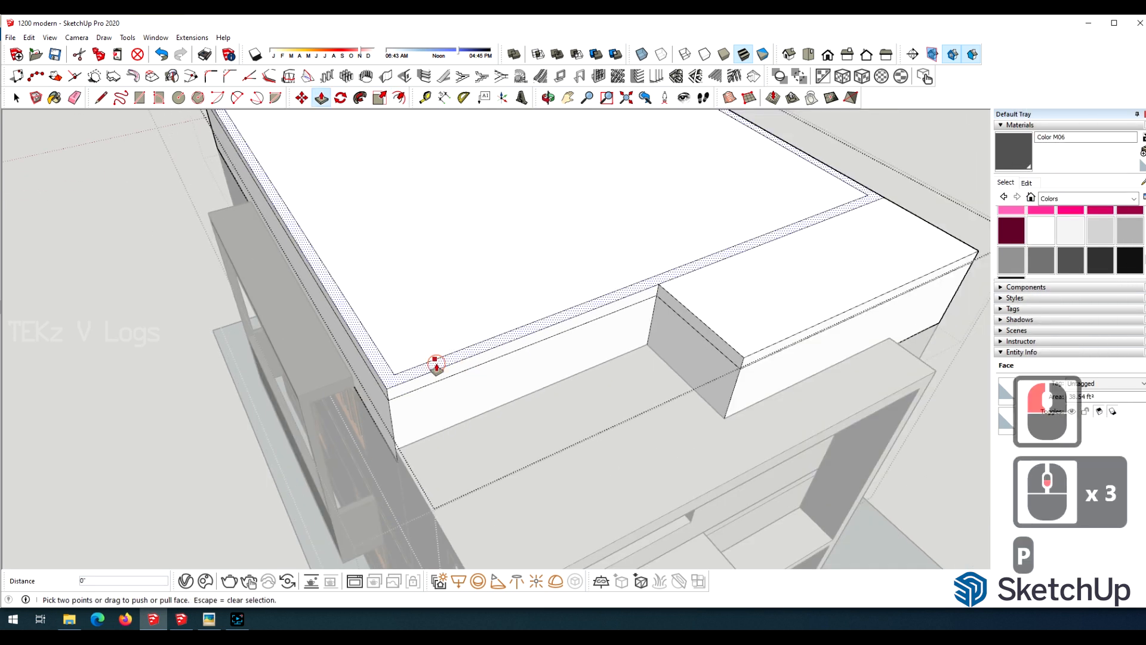
pyautogui.click(437, 363)
pyautogui.click(632, 310)
# Erase the leftover seam lines on the outer faces of the parapet and roof edge.
pyautogui.press('o')
pyautogui.moveTo(653, 259); pyautogui.dragTo(683, 241)
pyautogui.scroll(9, 683, 240)
pyautogui.press('e')
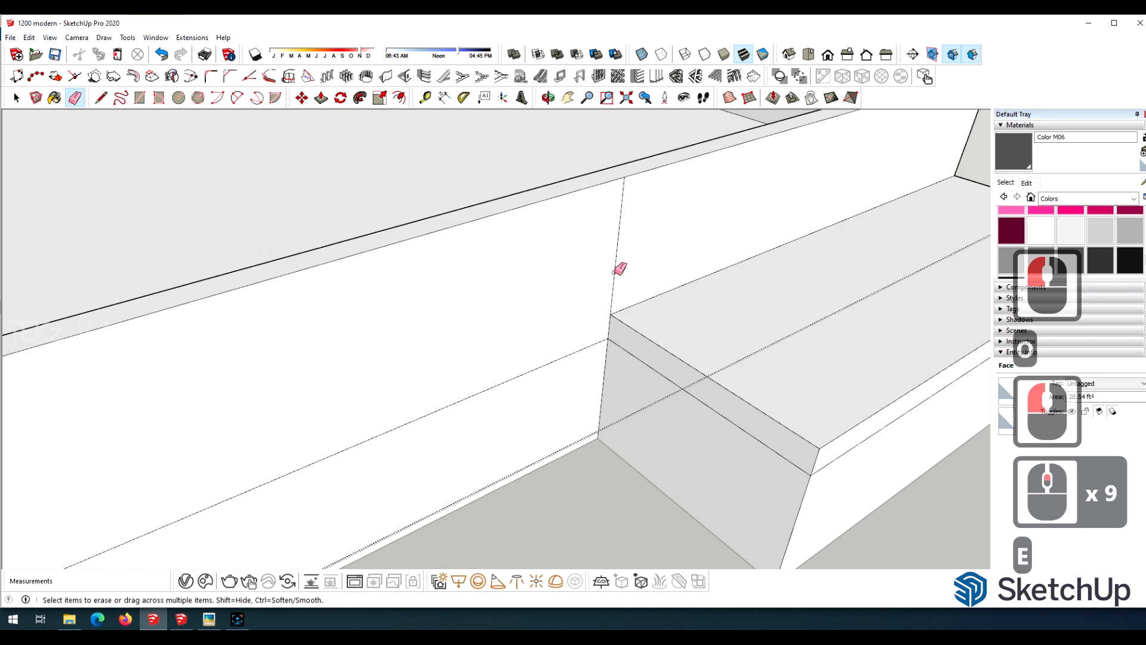
pyautogui.scroll(-7, 617, 272)
pyautogui.click(525, 361)
pyautogui.scroll(-6, 475, 328)
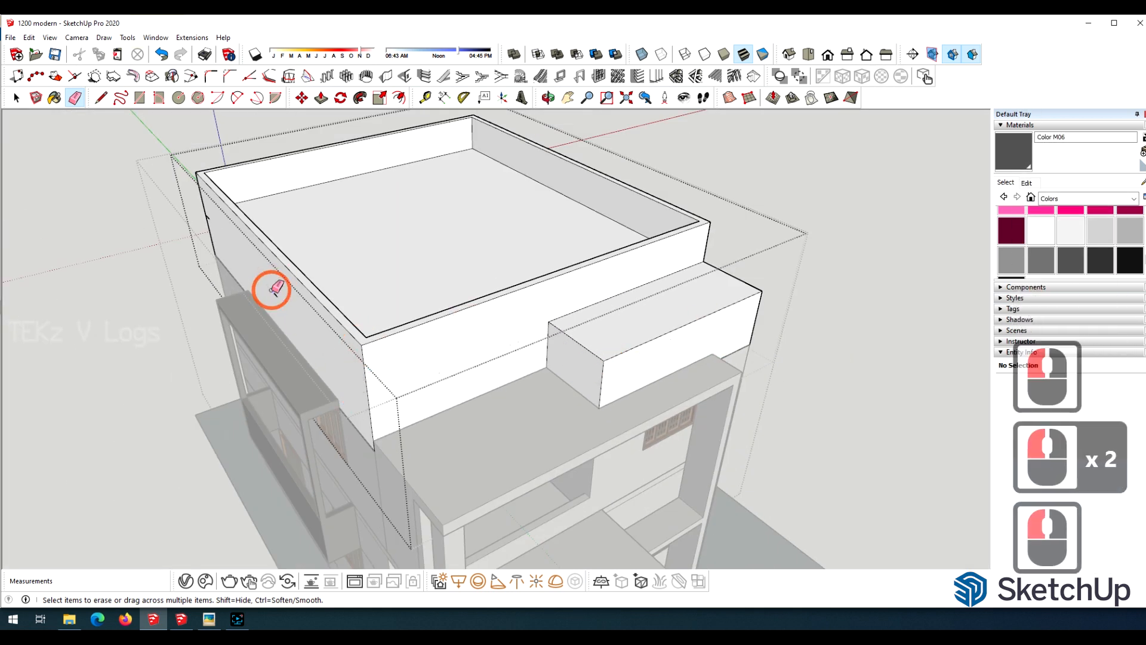
# Draw a small square on the front parapet wall near its corner and push it inward as an opening.
pyautogui.press('o')
pyautogui.moveTo(495, 260)
pyautogui.mouseDown()
pyautogui.moveTo(396, 256)
pyautogui.moveTo(506, 158)
pyautogui.mouseUp()
pyautogui.scroll(5, 388, 206)
pyautogui.moveTo(391, 220)
pyautogui.mouseDown()
pyautogui.moveTo(348, 207)
pyautogui.moveTo(358, 268)
pyautogui.moveTo(341, 115)
pyautogui.mouseUp()
pyautogui.scroll(-5, 414, 247)
pyautogui.scroll(9, 415, 248)
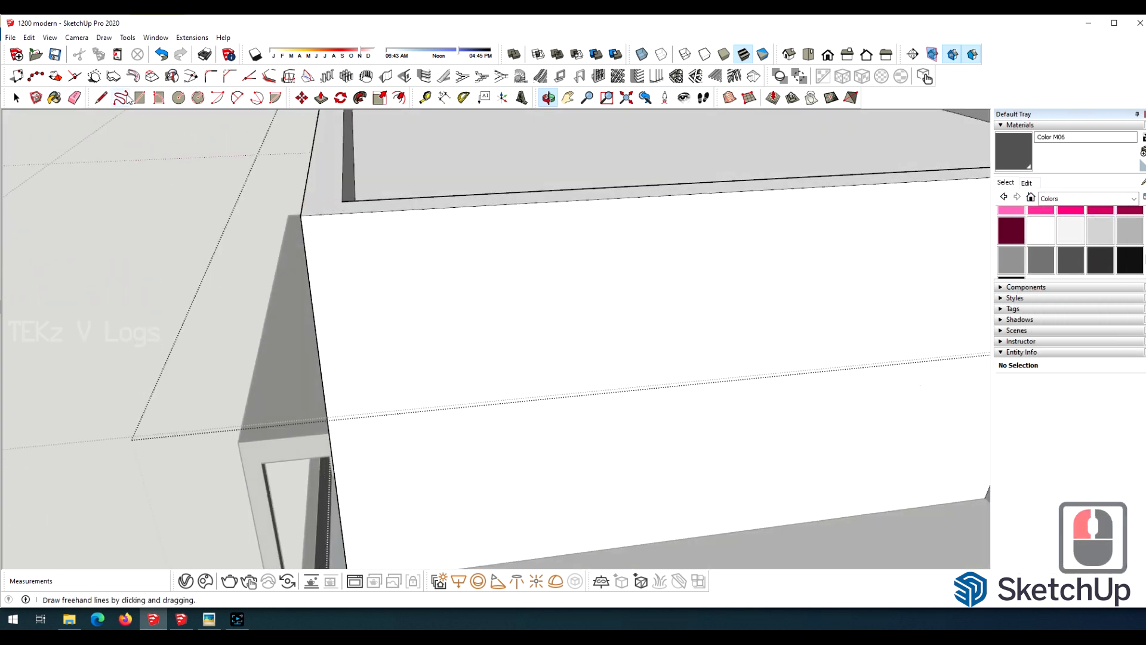
pyautogui.press('p')
pyautogui.click(472, 280)
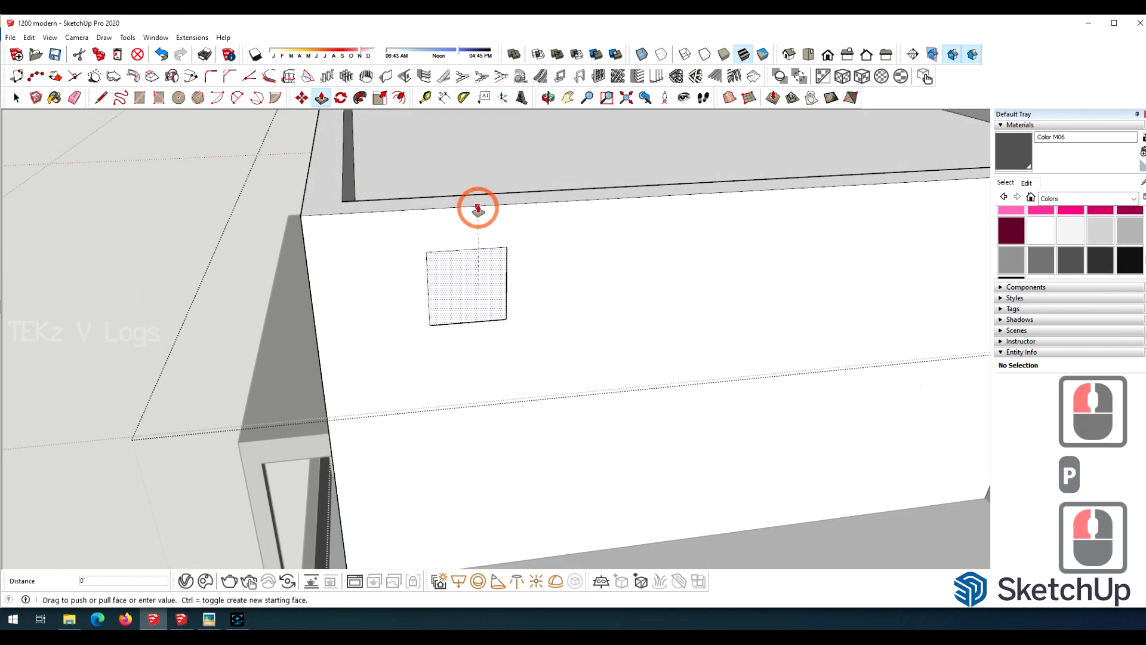
pyautogui.click(478, 209)
# Close the inner side of the square opening with a rectangle and apply Translucent_Glass_Sky_Reflection to it.
pyautogui.scroll(-4, 481, 269)
pyautogui.scroll(4, 513, 357)
pyautogui.moveTo(513, 357); pyautogui.dragTo(507, 147, button='middle')
pyautogui.moveTo(507, 147); pyautogui.dragTo(378, 272)
pyautogui.scroll(-4, 378, 273)
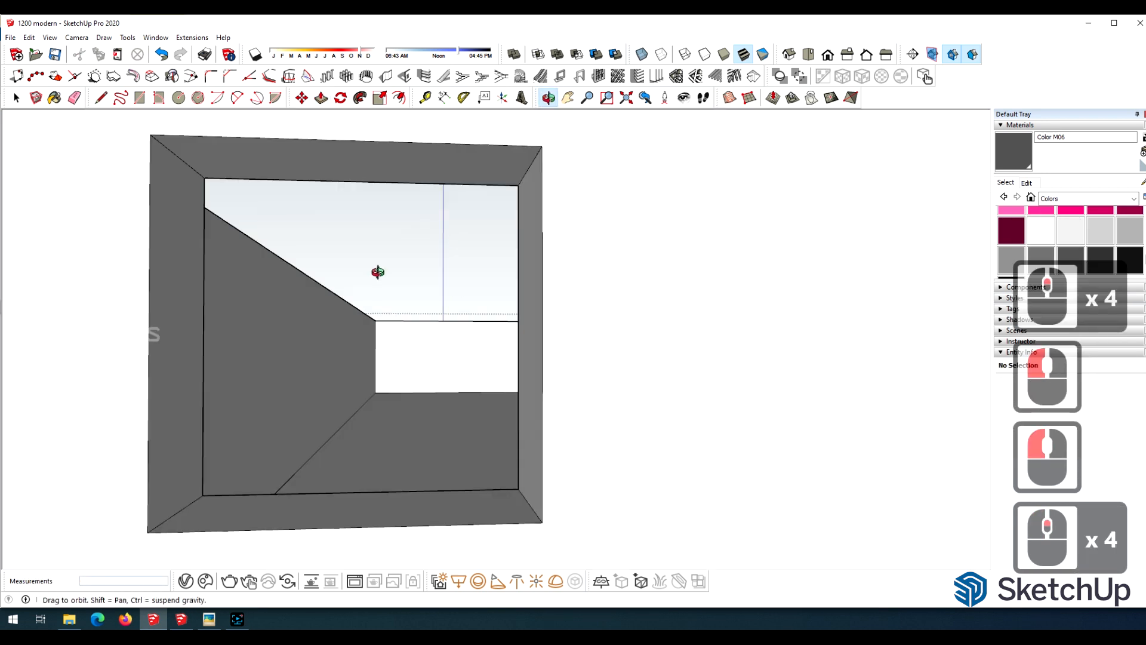
pyautogui.click(531, 495)
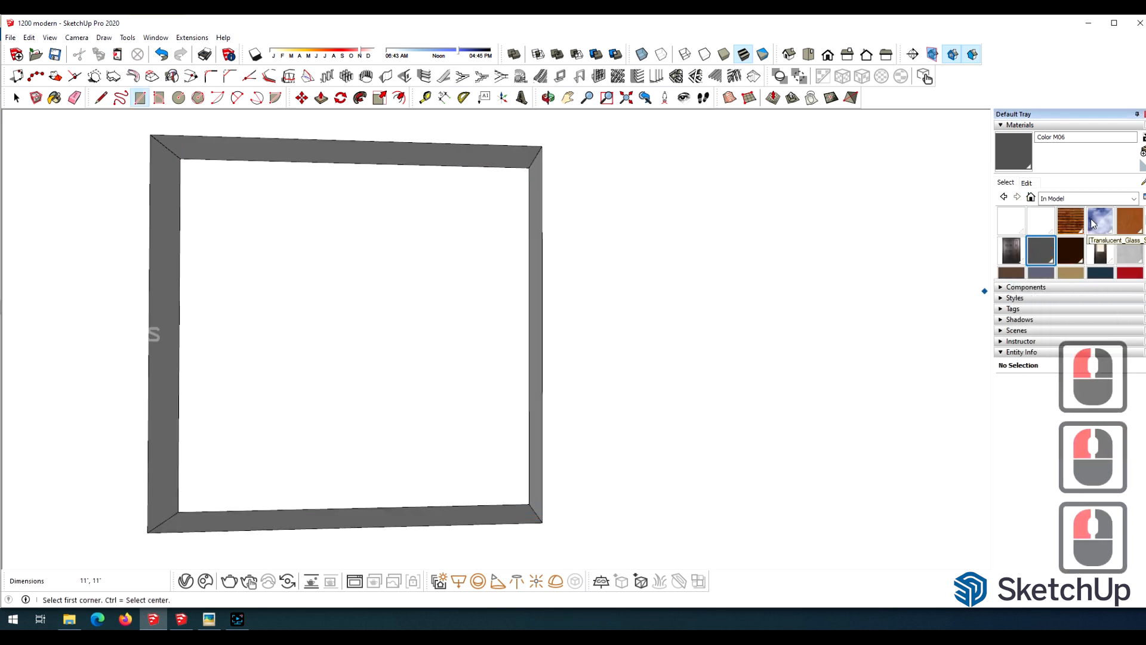
pyautogui.click(1092, 220)
pyautogui.click(493, 341)
# Draw lines along the front and adjoining side of the parapet, just below its upper edge, to mark a coping band.
pyautogui.scroll(-20, 495, 346)
pyautogui.press('o')
pyautogui.moveTo(501, 351); pyautogui.dragTo(517, 412)
pyautogui.scroll(5, 443, 415)
pyautogui.moveTo(442, 414); pyautogui.dragTo(501, 411)
pyautogui.scroll(7, 372, 260)
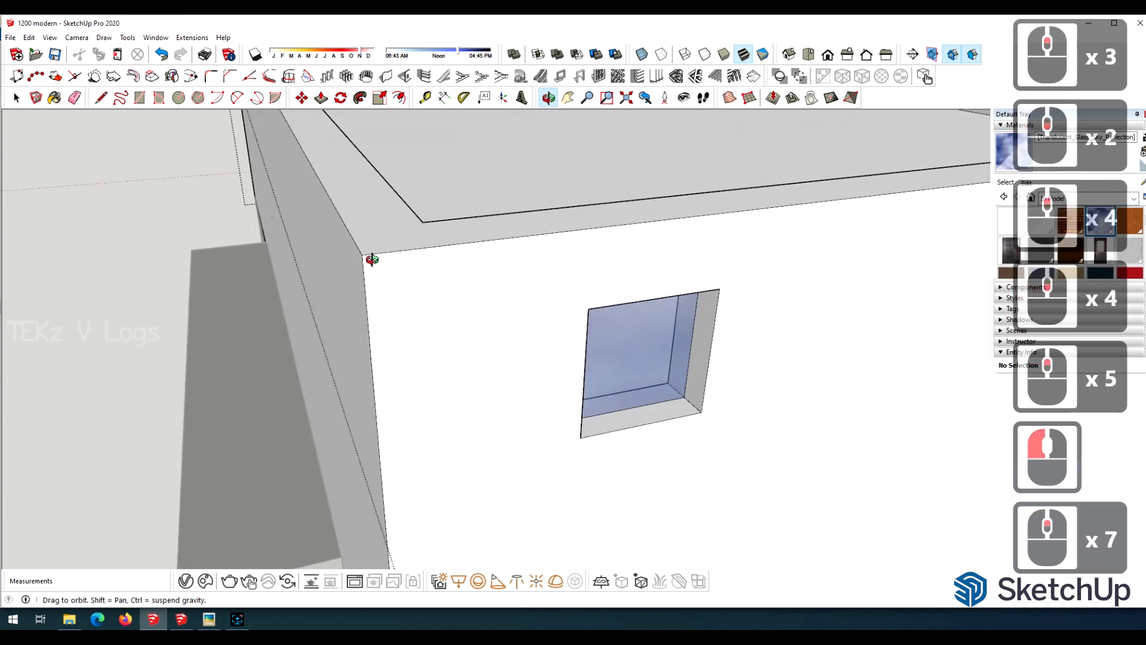
pyautogui.press('l')
pyautogui.scroll(5, 370, 259)
pyautogui.click(356, 250)
pyautogui.click(361, 321)
pyautogui.scroll(-20, 141, 328)
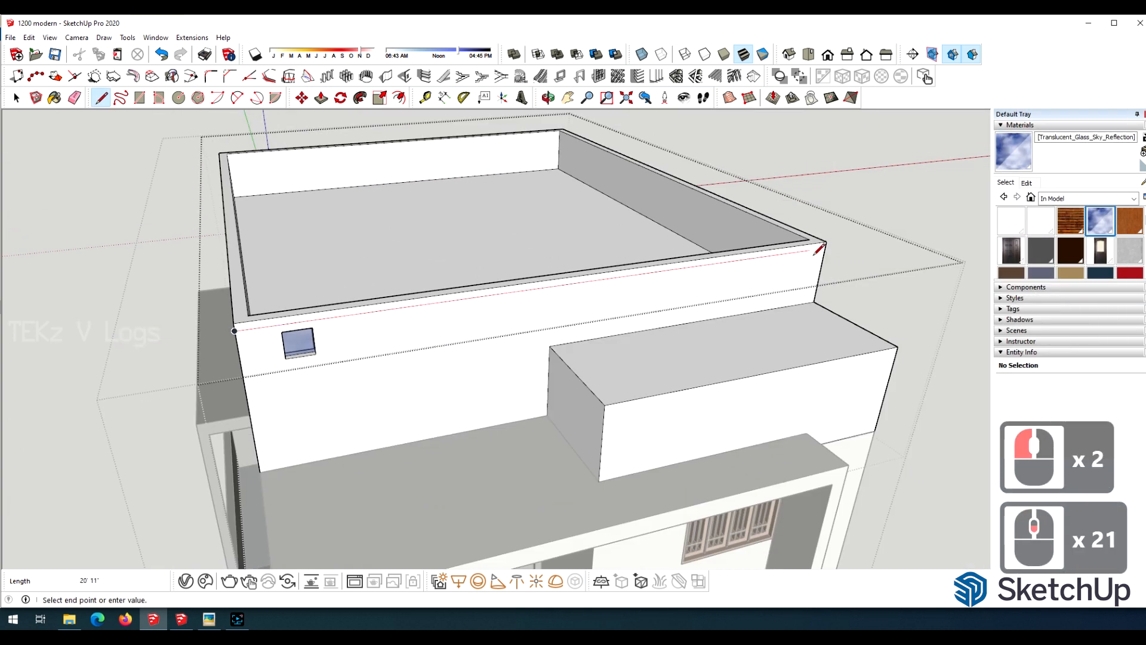
pyautogui.click(817, 251)
pyautogui.scroll(17, 896, 358)
pyautogui.click(444, 115)
pyautogui.scroll(-6, 448, 123)
pyautogui.scroll(20, 574, 342)
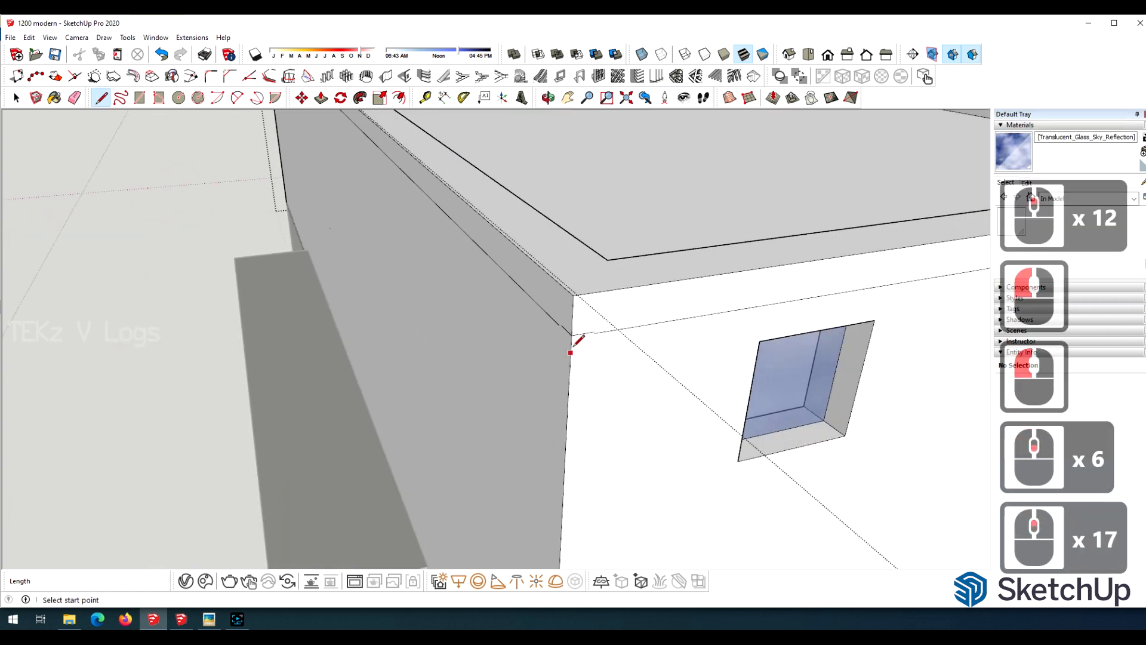
# Pull the marked coping band outward on the front and adjoining side of the parapet.
pyautogui.press('p')
pyautogui.doubleClick(586, 304)
pyautogui.doubleClick(561, 313)
pyautogui.scroll(-13, 293, 231)
pyautogui.scroll(-11, 294, 231)
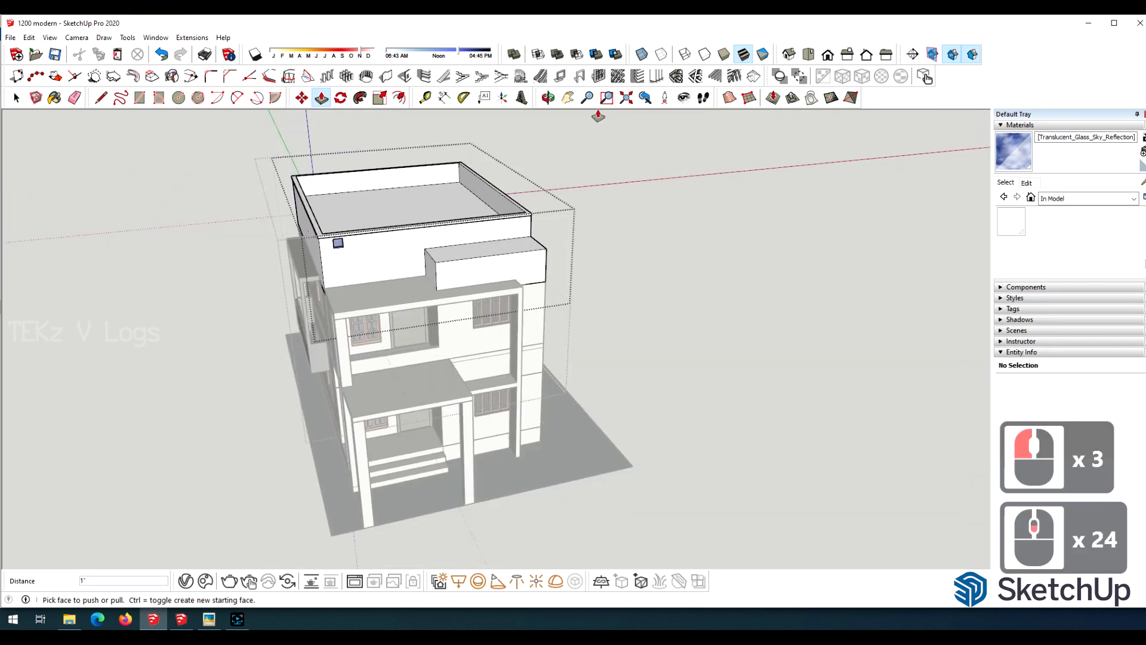
# Mark the same coping band on the parapet's opposite side wall and pull it outward to match.
pyautogui.press('o')
pyautogui.moveTo(716, 128); pyautogui.dragTo(581, 156)
pyautogui.scroll(11, 581, 156)
pyautogui.press('l')
pyautogui.click(668, 201)
pyautogui.scroll(9, 338, 319)
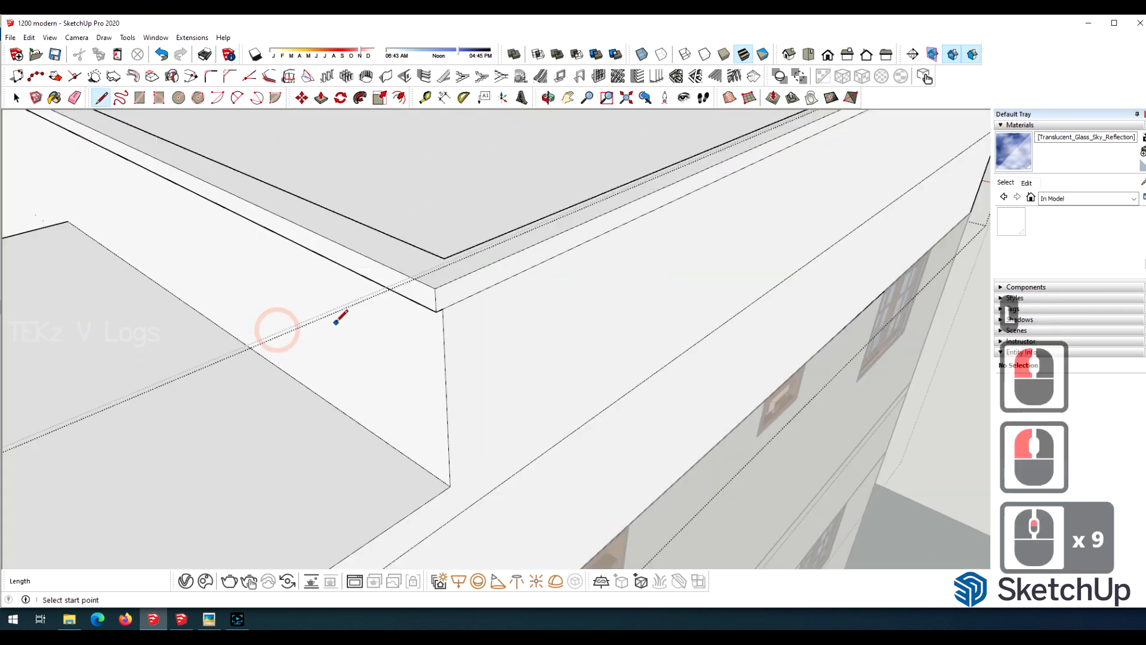
pyautogui.doubleClick(441, 290)
pyautogui.scroll(-7, 453, 345)
# Open the upper floor slab group at the side of the front balcony and select the slab's upper face.
pyautogui.click(548, 98)
pyautogui.moveTo(417, 341); pyautogui.dragTo(656, 230)
pyautogui.scroll(-17, 316, 333)
pyautogui.moveTo(316, 333); pyautogui.dragTo(732, 328)
pyautogui.scroll(8, 717, 438)
pyautogui.scroll(-3, 740, 386)
pyautogui.moveTo(716, 438); pyautogui.dragTo(573, 352)
pyautogui.scroll(6, 548, 307)
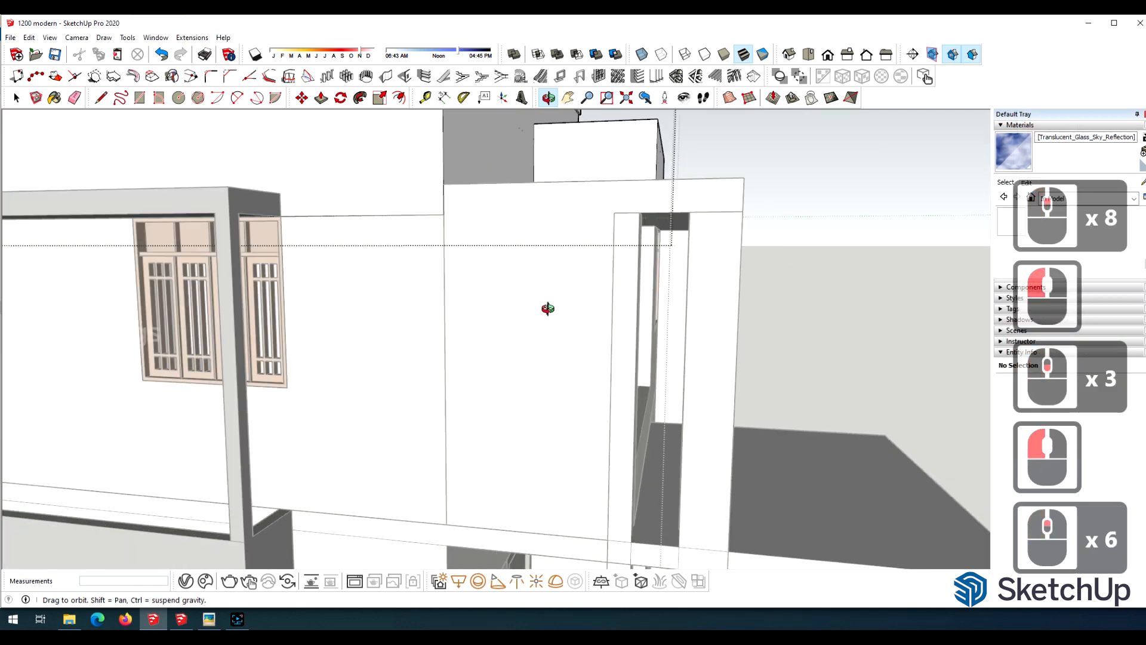
pyautogui.scroll(-4, 548, 306)
pyautogui.scroll(2, 618, 448)
pyautogui.press('space')
pyautogui.doubleClick(618, 448)
pyautogui.scroll(8, 609, 440)
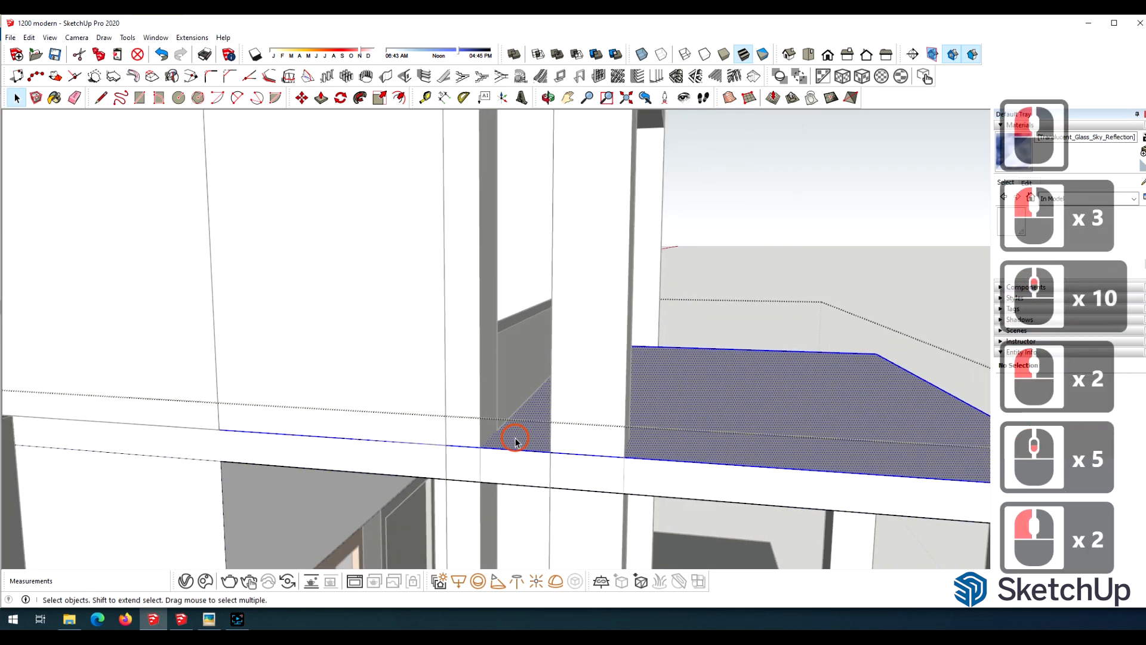
# Draw a line across the slab edge between the side columns and pull the resulting strip up 1' 6" as a low wall.
pyautogui.click(549, 98)
pyautogui.moveTo(564, 323); pyautogui.dragTo(614, 460)
pyautogui.scroll(-9, 614, 461)
pyautogui.scroll(9, 609, 443)
pyautogui.moveTo(561, 406); pyautogui.dragTo(619, 481)
pyautogui.scroll(4, 619, 481)
pyautogui.click(101, 98)
pyautogui.click(477, 475)
pyautogui.click(637, 481)
pyautogui.press('space')
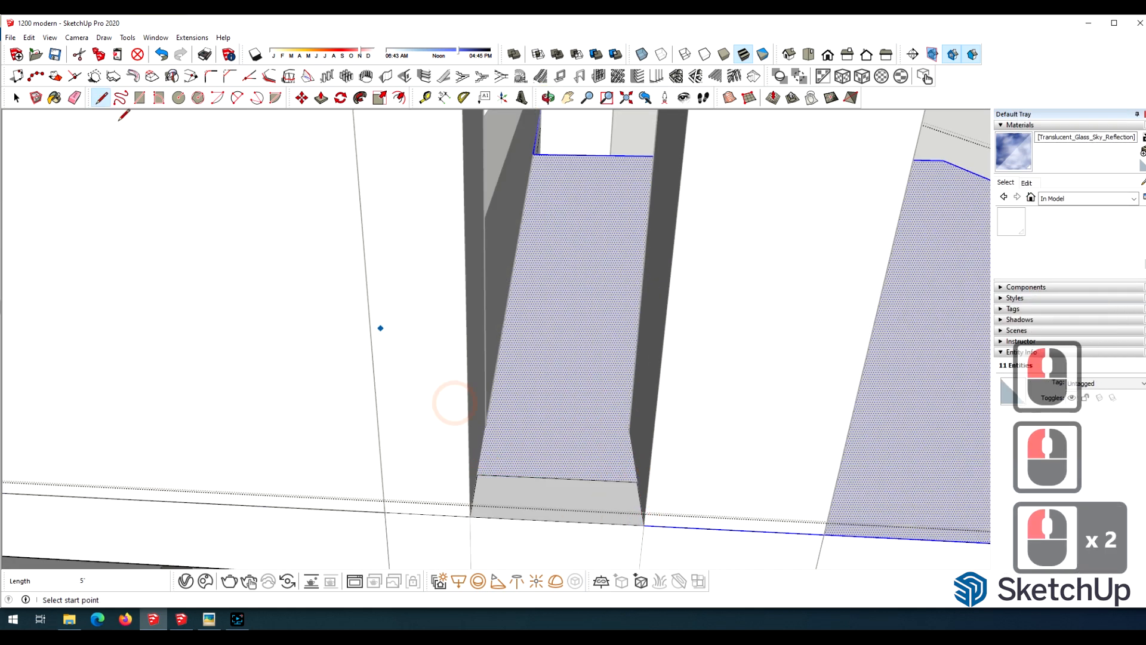
pyautogui.click(565, 489)
pyautogui.press('p')
pyautogui.click(565, 485)
pyautogui.click(514, 262)
pyautogui.scroll(-20, 518, 326)
pyautogui.scroll(10, 518, 292)
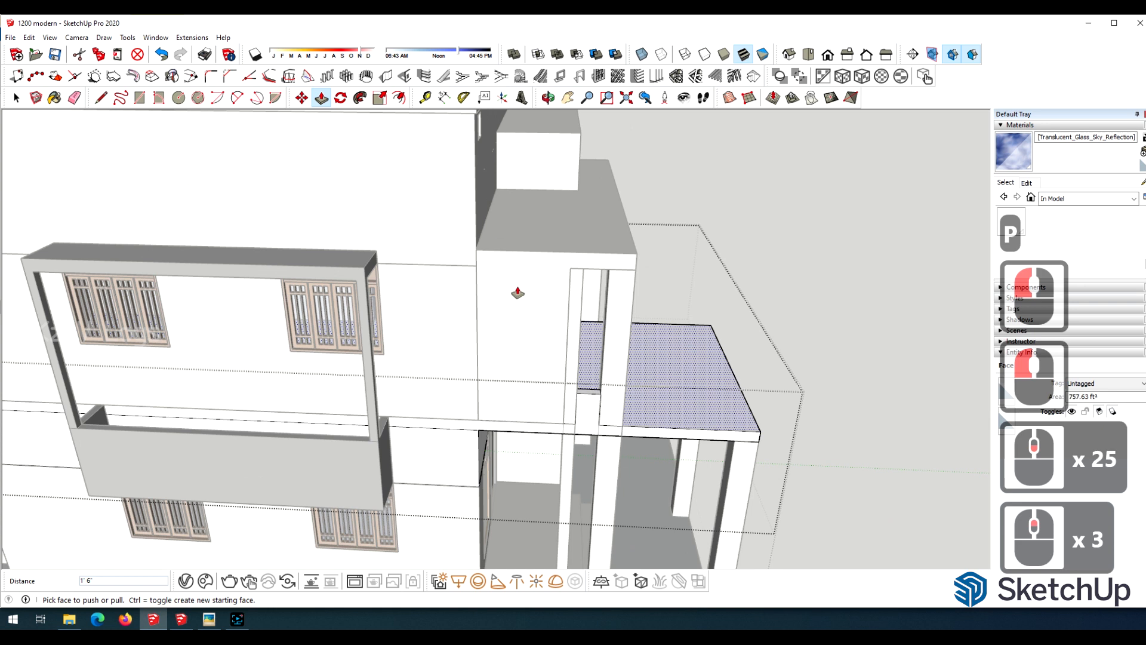
# Open the facade frame group and draw two horizontal lines across its side panel, one at the beam's underside and one lower down.
pyautogui.press('space')
pyautogui.doubleClick(536, 351)
pyautogui.scroll(-9, 545, 332)
pyautogui.scroll(12, 545, 325)
pyautogui.click(545, 325)
pyautogui.press('l')
pyautogui.click(639, 214)
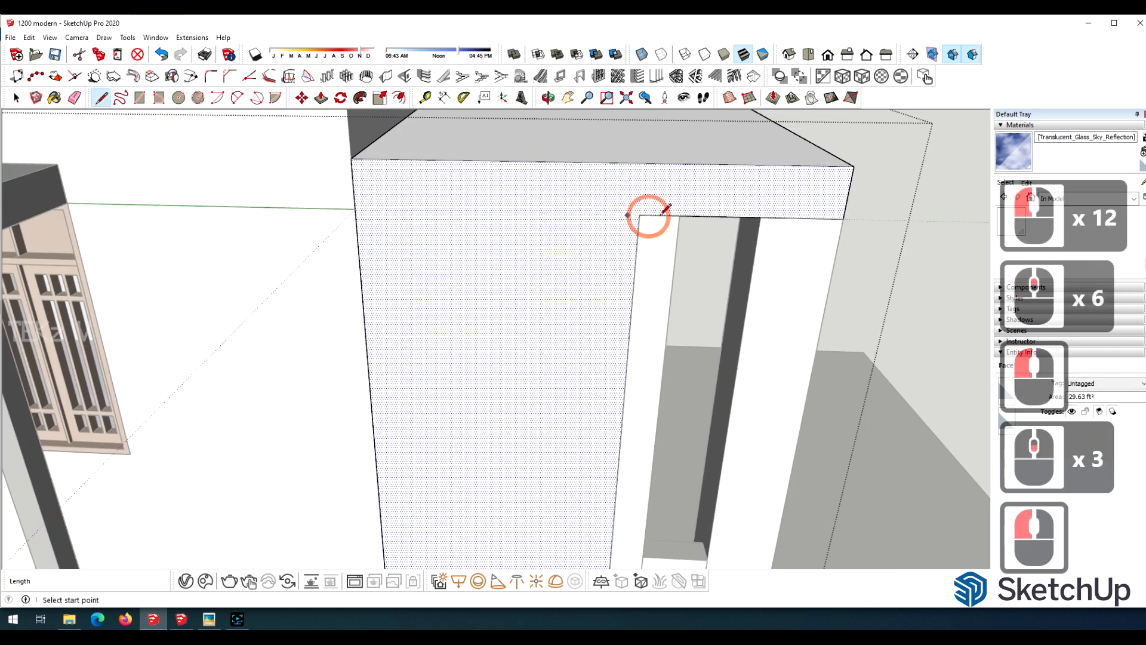
pyautogui.scroll(-6, 545, 325)
pyautogui.click(414, 180)
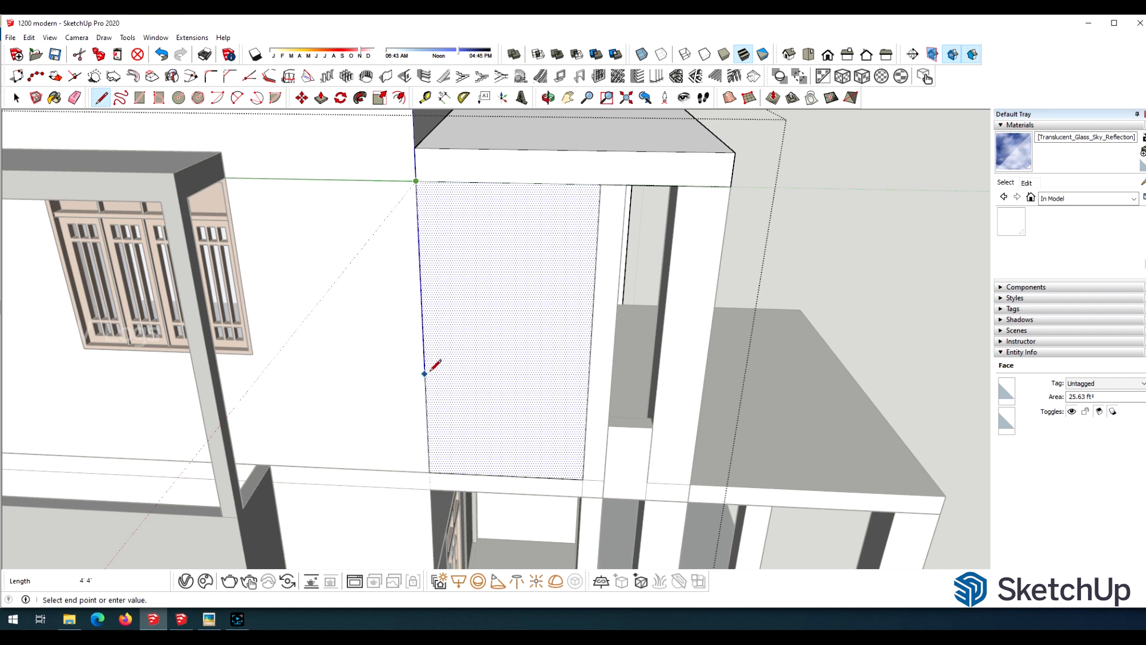
pyautogui.click(588, 386)
# Divide the side panel's upper line into 13 equal segments.
pyautogui.press('space')
pyautogui.click(532, 182)
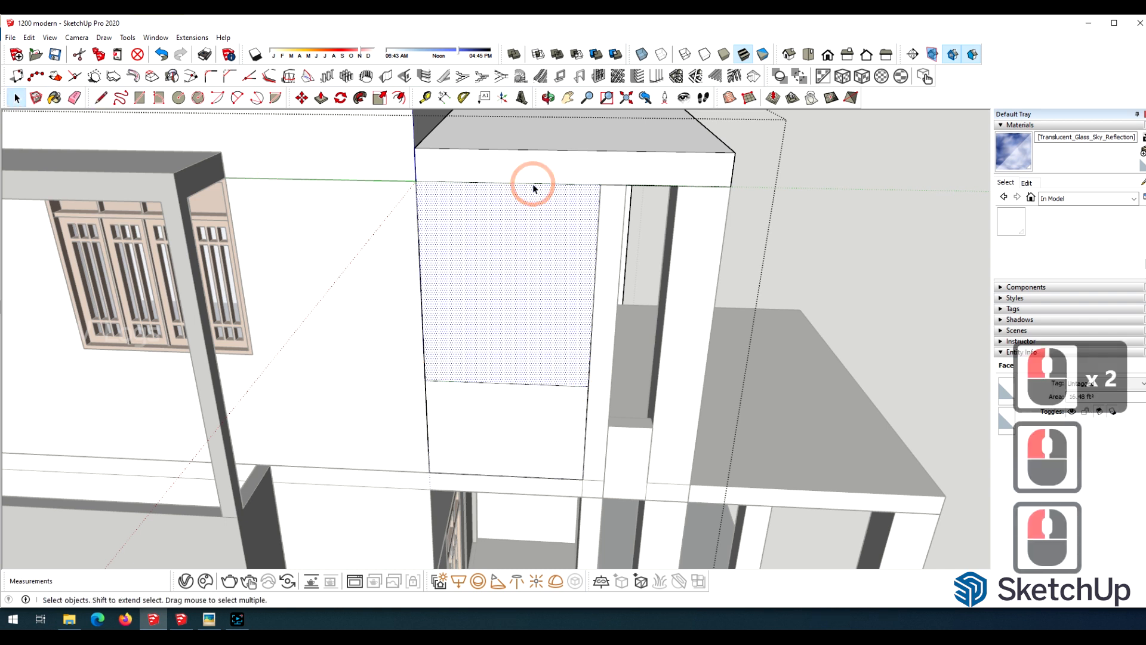
pyautogui.rightClick(535, 185)
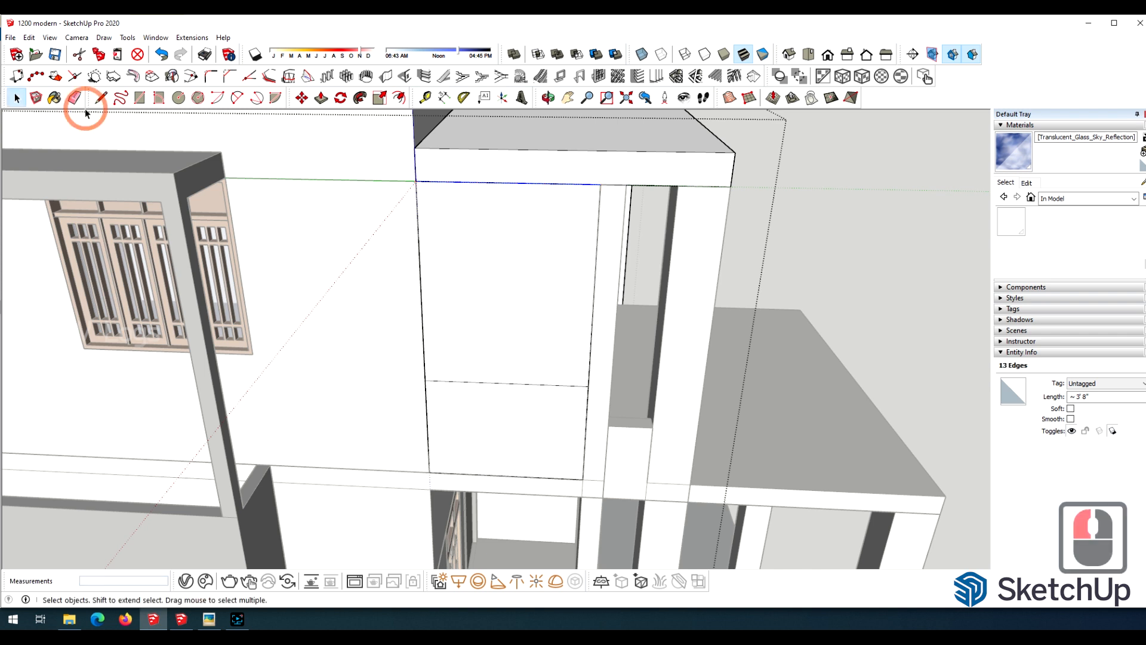
# Draw narrow vertical rectangles from the divided line down to the lower line, covering alternate segments of the side panel.
pyautogui.click(587, 184)
pyautogui.click(563, 385)
pyautogui.click(557, 184)
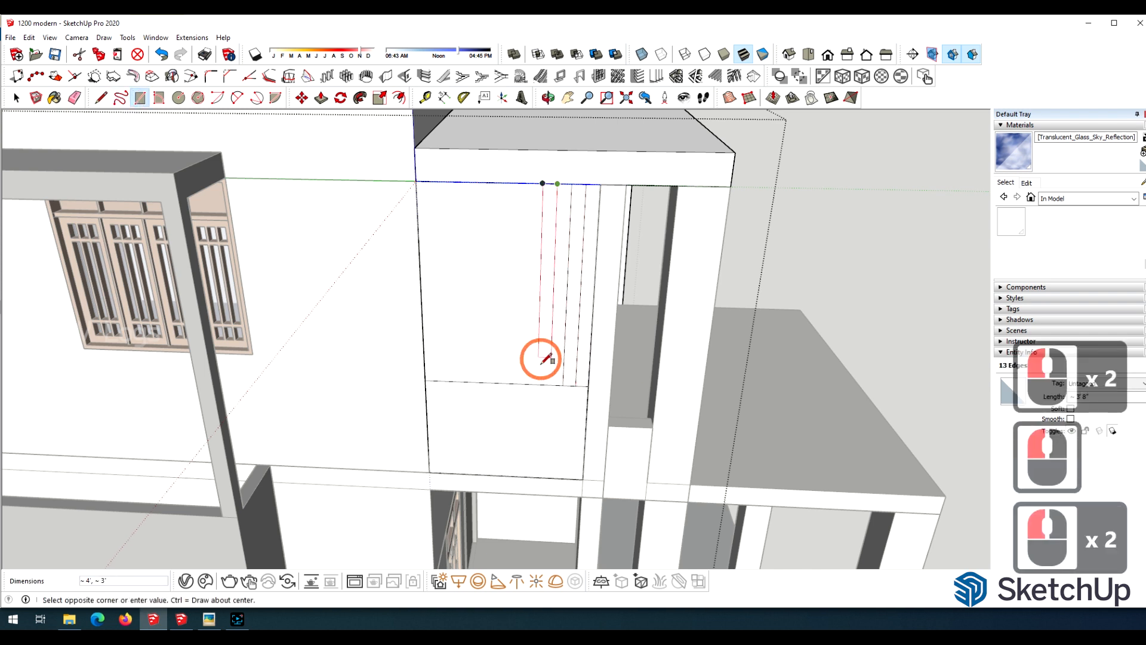
pyautogui.click(512, 382)
pyautogui.click(500, 182)
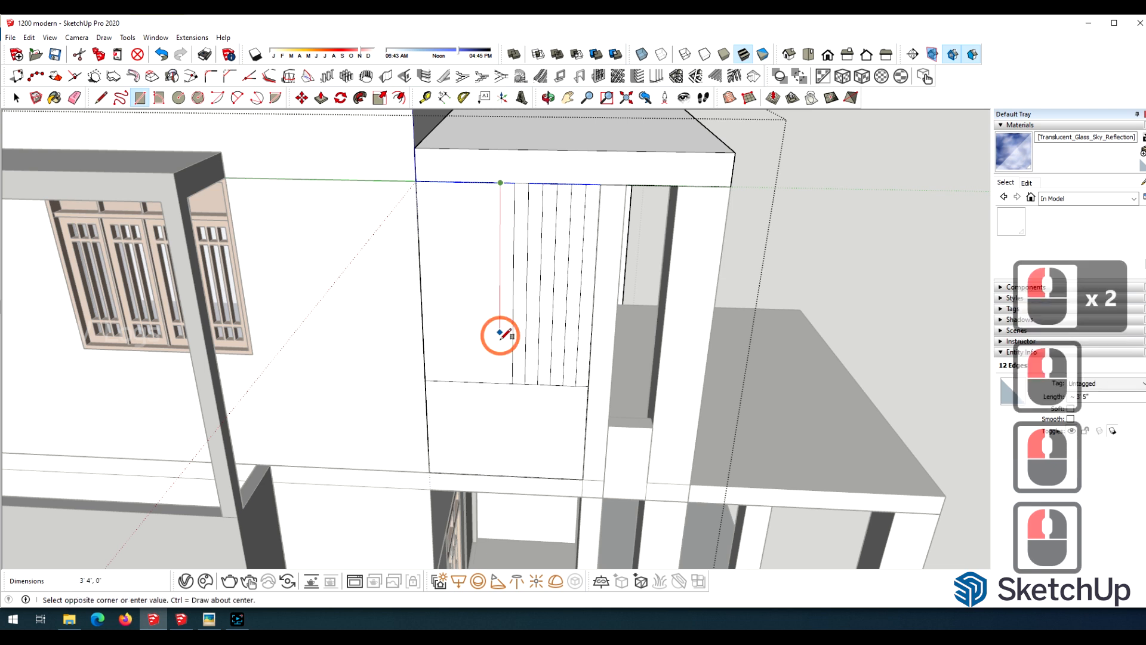
pyautogui.click(488, 382)
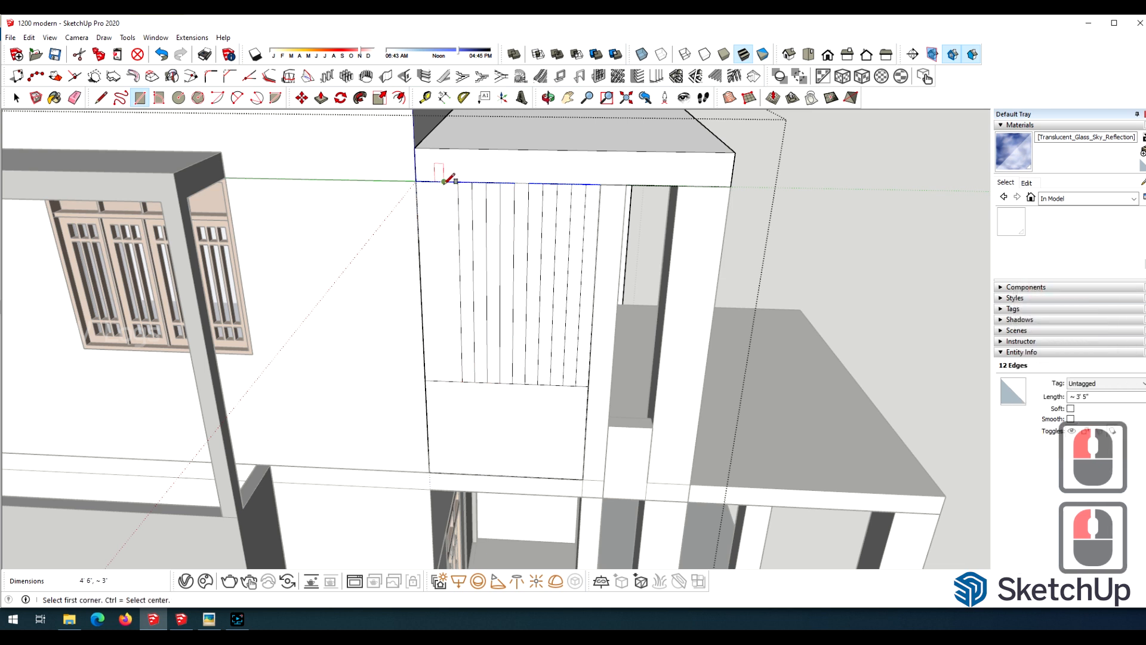
pyautogui.click(430, 181)
pyautogui.scroll(5, 576, 307)
pyautogui.press('p')
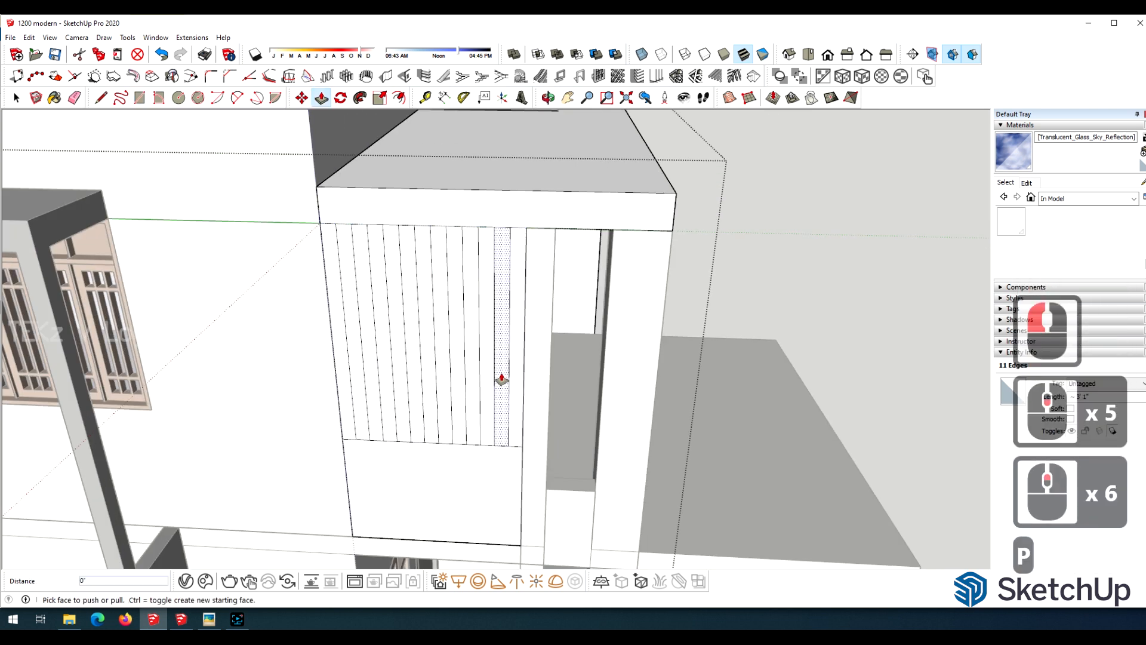
pyautogui.click(501, 382)
pyautogui.hotkey('ctrl', 'z')
# Push the two narrow strips nearest the columns through the side panel to form open slots.
pyautogui.scroll(-12, 501, 406)
pyautogui.moveTo(501, 406); pyautogui.dragTo(530, 289, button='middle')
pyautogui.scroll(12, 529, 289)
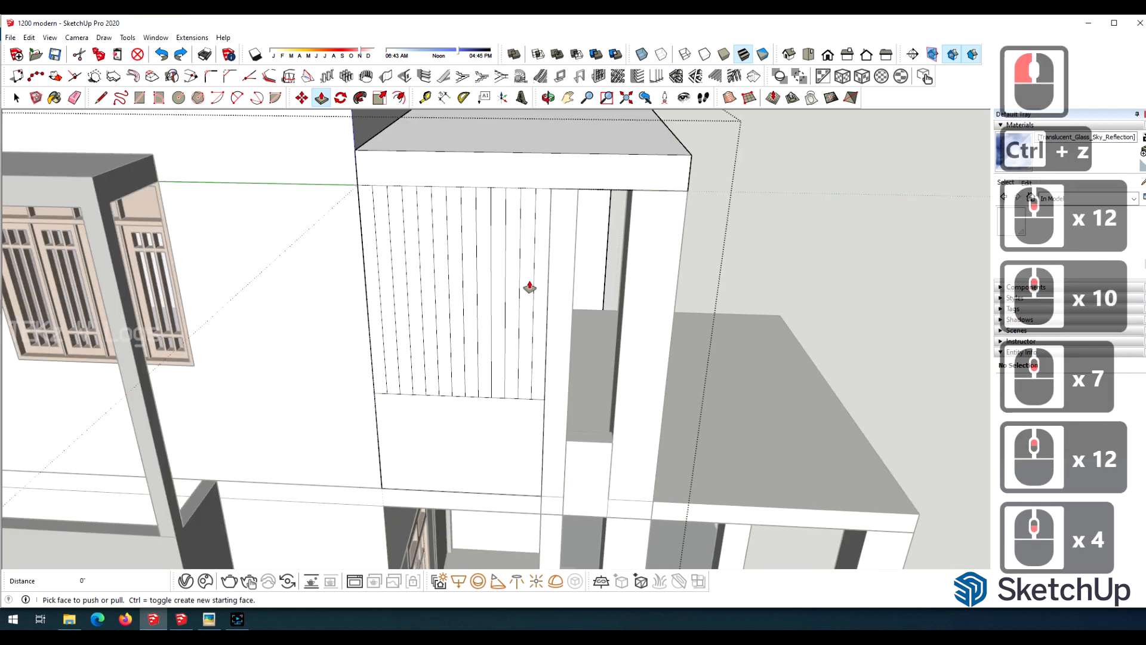
pyautogui.scroll(4, 530, 298)
pyautogui.click(528, 383)
pyautogui.click(526, 330)
pyautogui.click(489, 382)
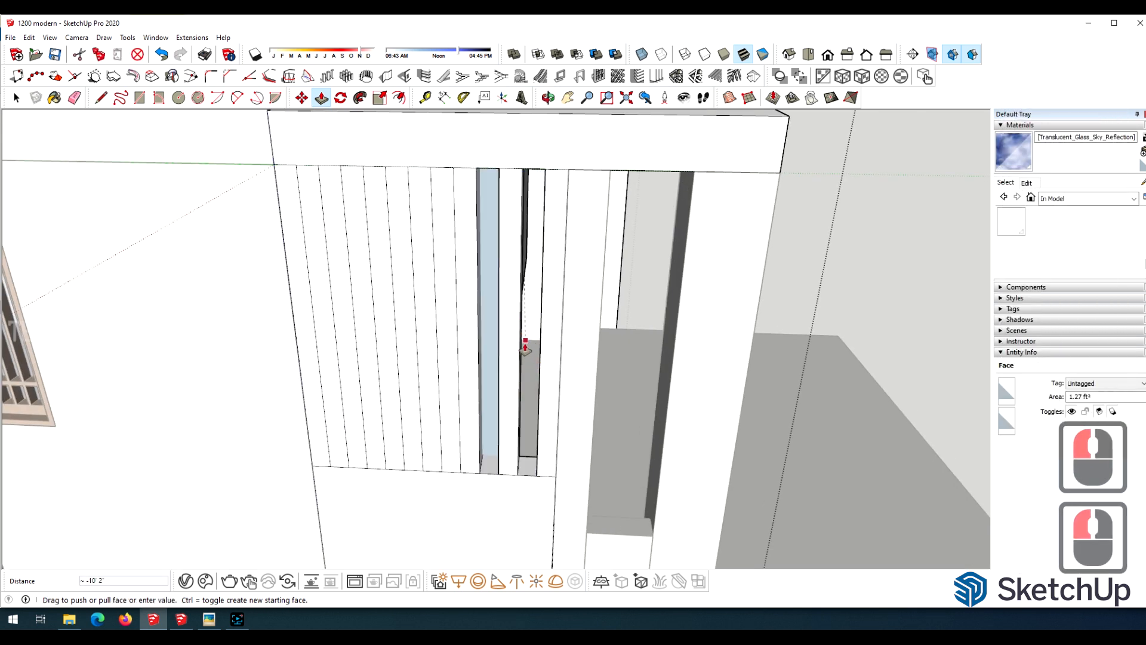
pyautogui.scroll(5, 524, 342)
pyautogui.click(517, 313)
# Push the remaining alternate strips through the side panel to complete the row of vertical slots.
pyautogui.scroll(-8, 511, 318)
pyautogui.scroll(8, 469, 341)
pyautogui.press('o')
pyautogui.moveTo(513, 345); pyautogui.dragTo(471, 371)
pyautogui.press('p')
pyautogui.click(466, 430)
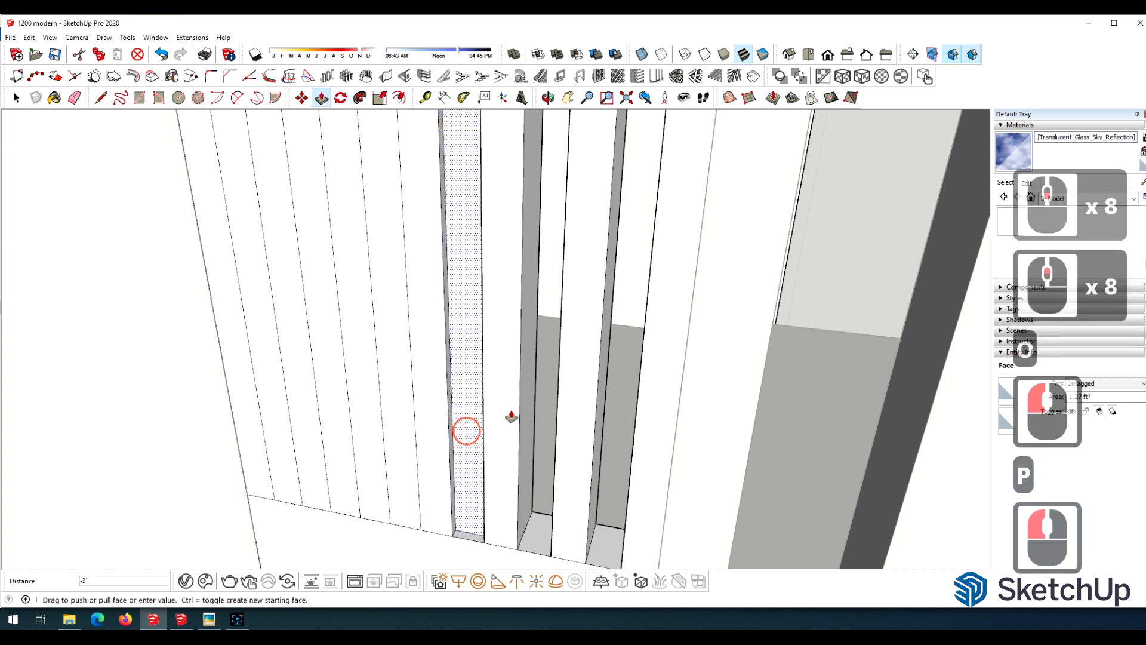
pyautogui.click(520, 413)
pyautogui.click(399, 412)
pyautogui.click(458, 399)
pyautogui.click(334, 390)
pyautogui.click(392, 379)
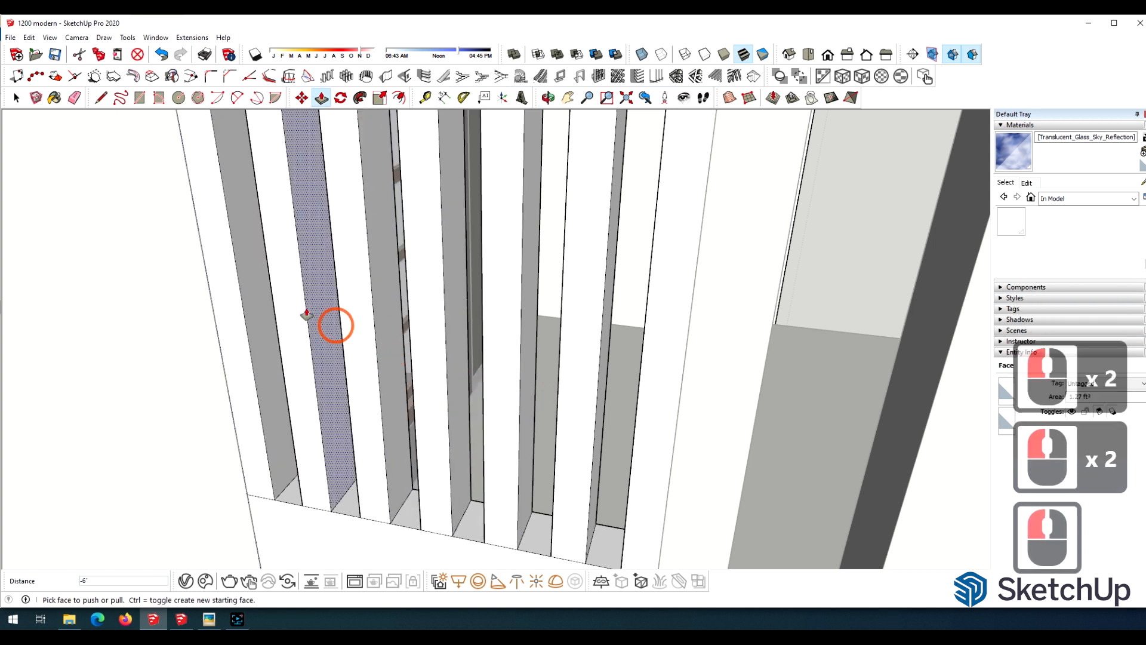
# Erase the leftover line segments between the slots at their lower and upper ends.
pyautogui.scroll(5, 327, 468)
pyautogui.press('e')
pyautogui.scroll(-5, 310, 425)
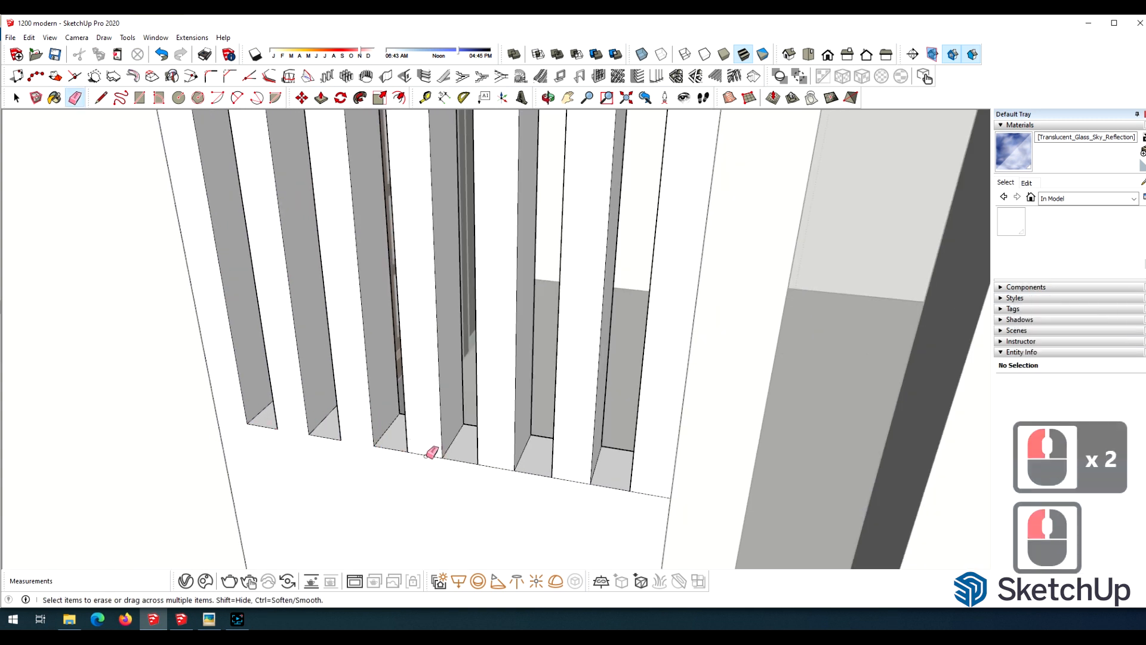
pyautogui.scroll(-11, 332, 476)
pyautogui.scroll(12, 457, 288)
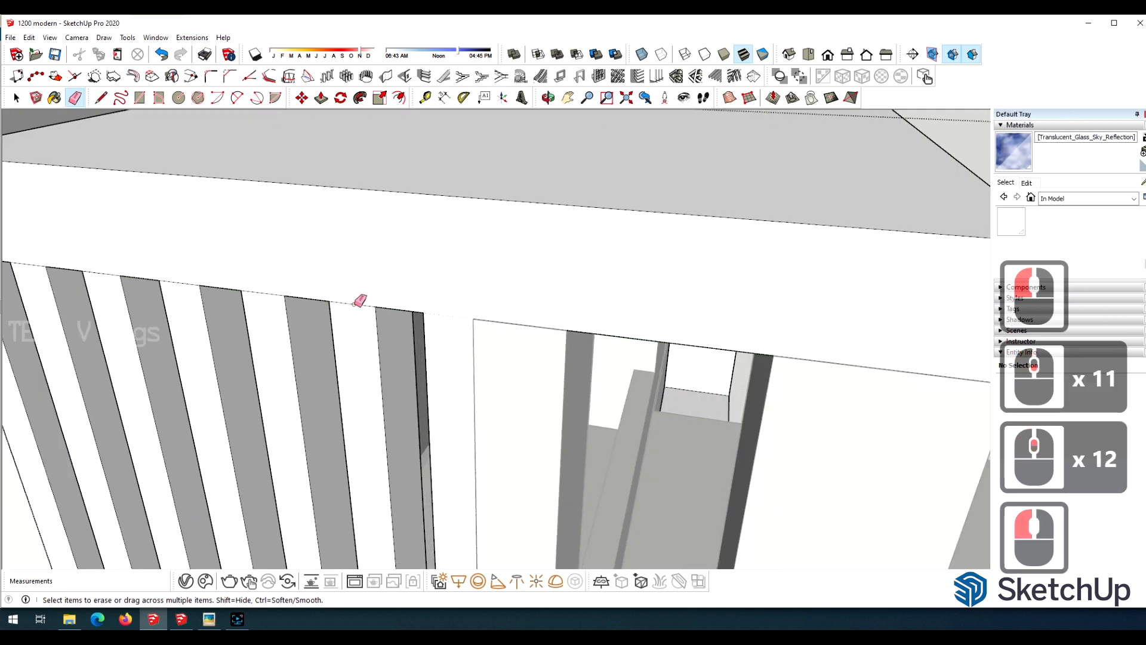
pyautogui.click(185, 285)
pyautogui.scroll(-5, 190, 283)
pyautogui.scroll(5, 66, 265)
pyautogui.click(205, 274)
pyautogui.click(132, 267)
pyautogui.scroll(-20, 301, 207)
pyautogui.press('space')
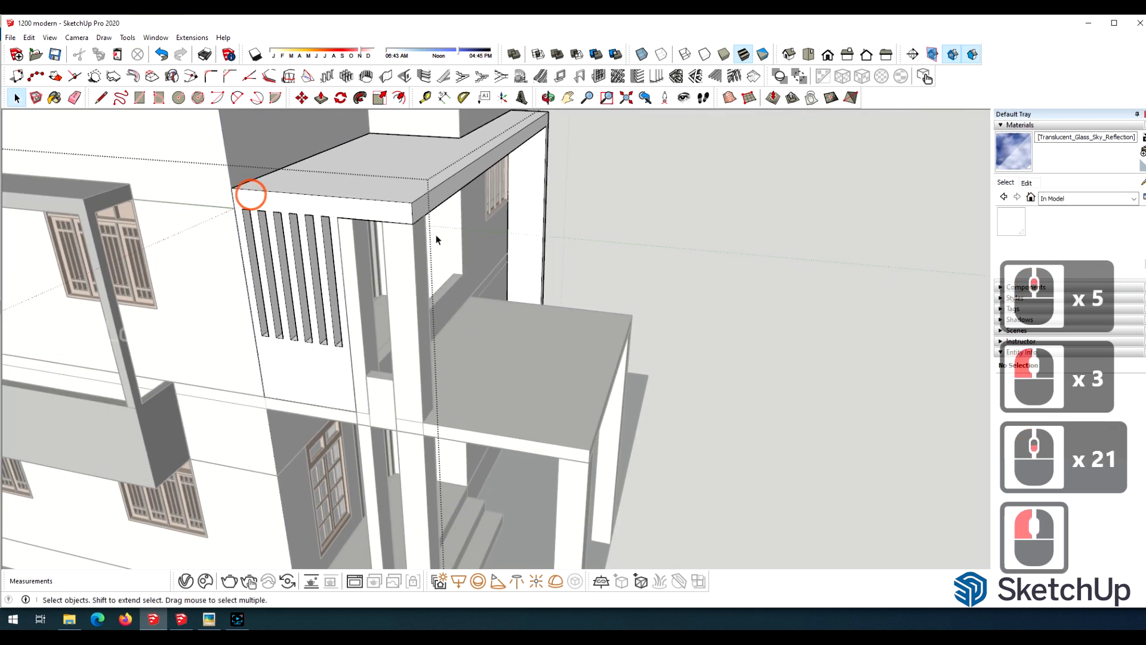
# Review the overall house massing, parapet and slotted side panel from several angles.
pyautogui.scroll(-7, 661, 177)
pyautogui.press('o')
pyautogui.moveTo(661, 181); pyautogui.dragTo(521, 241)
pyautogui.scroll(-3, 639, 307)
pyautogui.scroll(7, 639, 307)
pyautogui.scroll(-11, 548, 289)
pyautogui.scroll(-4, 547, 289)
pyautogui.moveTo(547, 288); pyautogui.dragTo(492, 353)
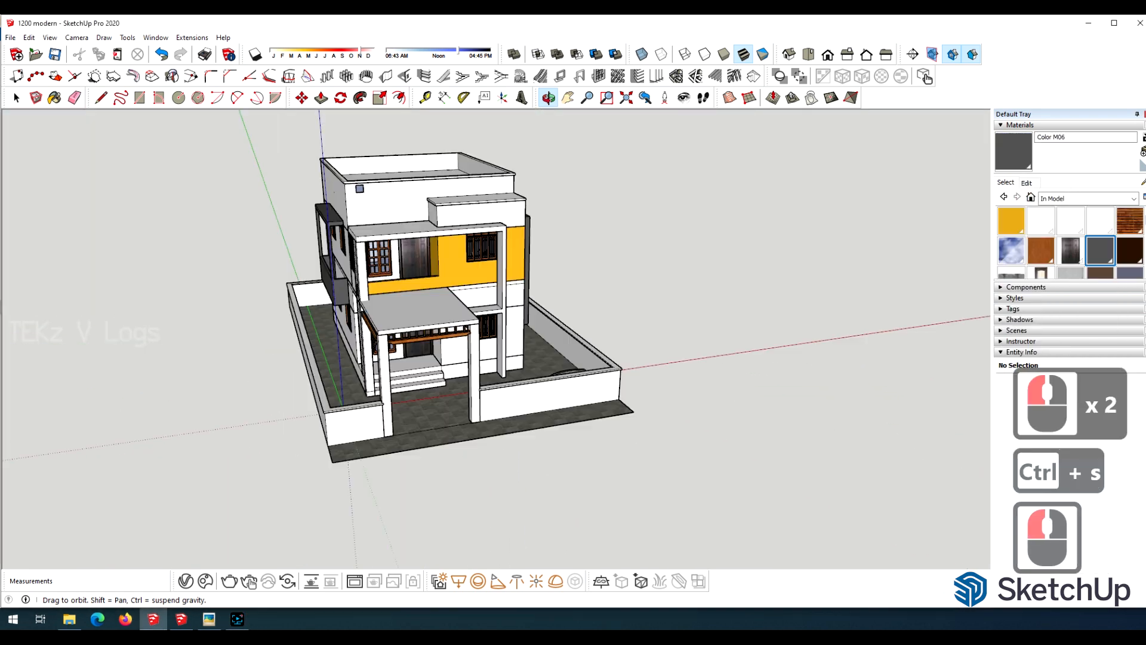
pyautogui.scroll(9, 370, 334)
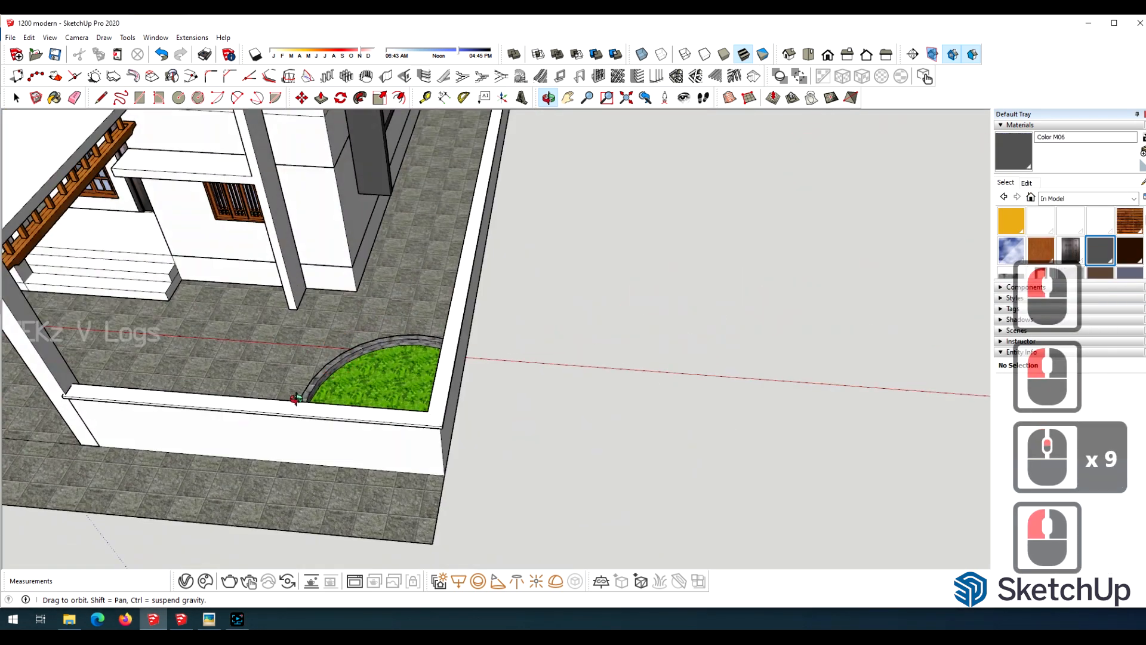
pyautogui.scroll(-12, 418, 269)
# Examine the finished exterior with its porch, entrance, boundary walls and applied materials, both close up and from a distance.
pyautogui.moveTo(514, 250); pyautogui.dragTo(151, 109)
pyautogui.scroll(5, 442, 163)
pyautogui.moveTo(866, 430); pyautogui.dragTo(152, 319)
pyautogui.scroll(-5, 779, 308)
pyautogui.scroll(9, 423, 468)
pyautogui.scroll(-1, 477, 490)
pyautogui.moveTo(513, 505); pyautogui.dragTo(633, 426)
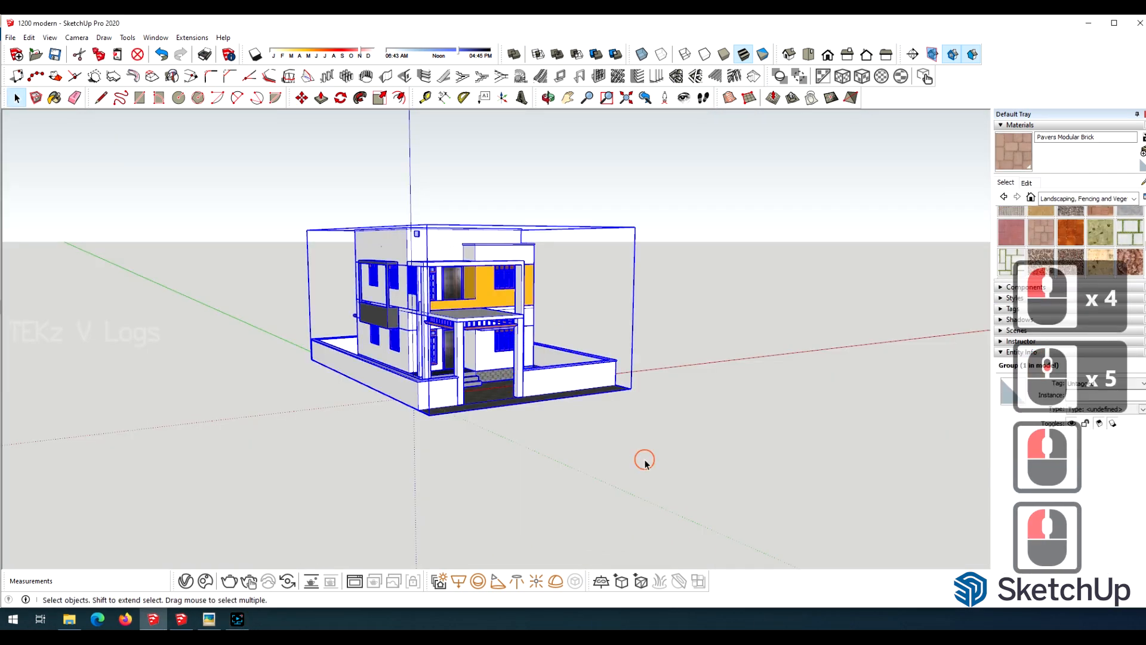
pyautogui.scroll(2, 645, 460)
pyautogui.moveTo(645, 460); pyautogui.dragTo(643, 374, button='middle')
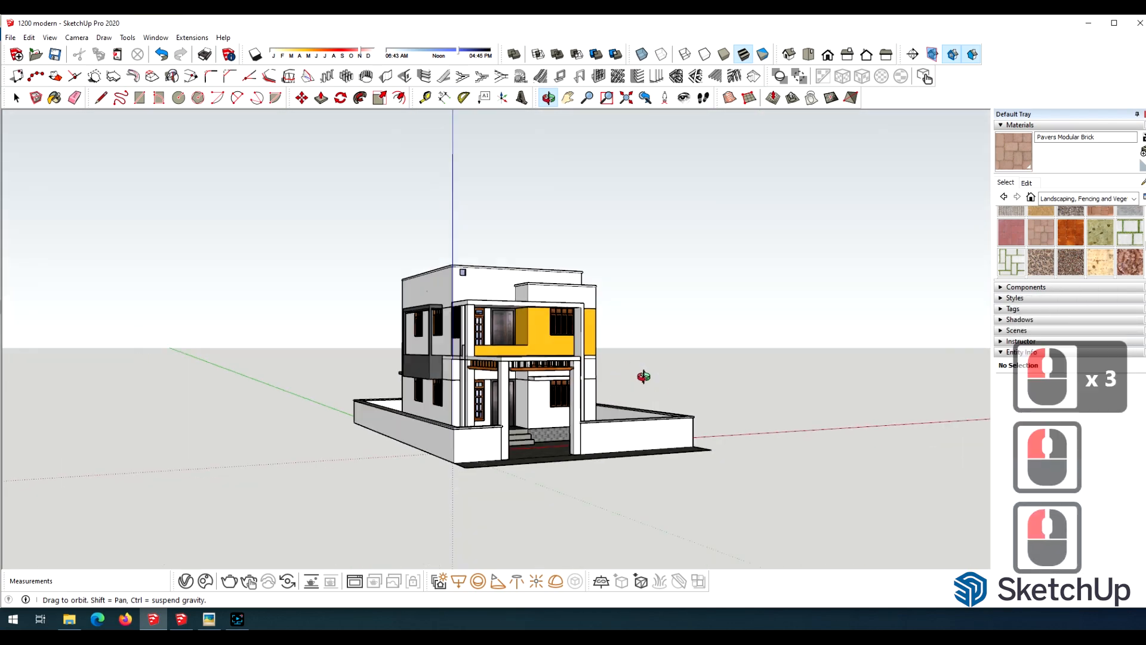